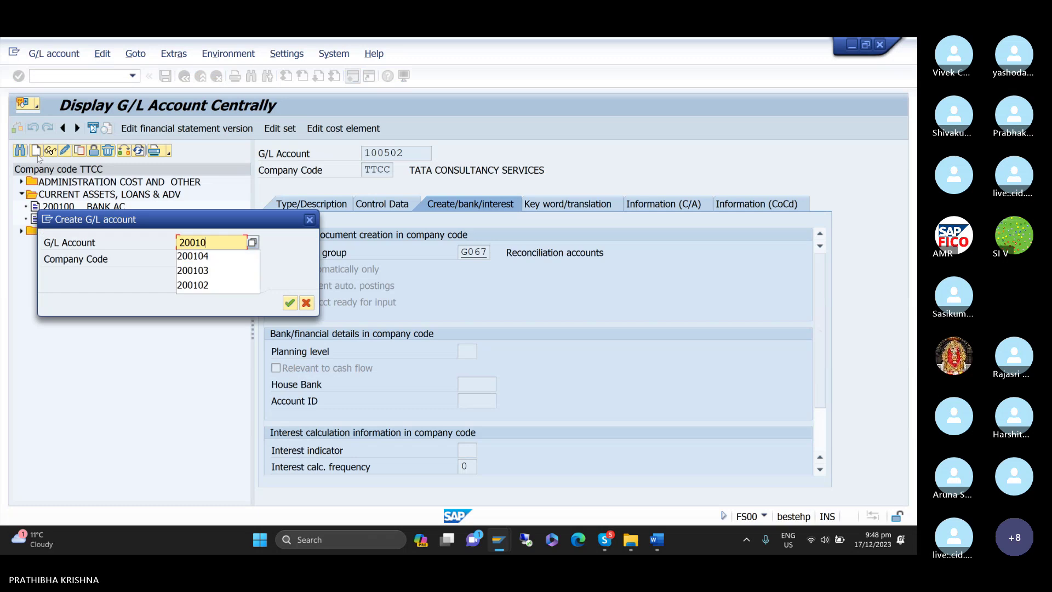
- Start creating G/L account 200102 in company code TTCC
drag(213, 224, 178, 249)
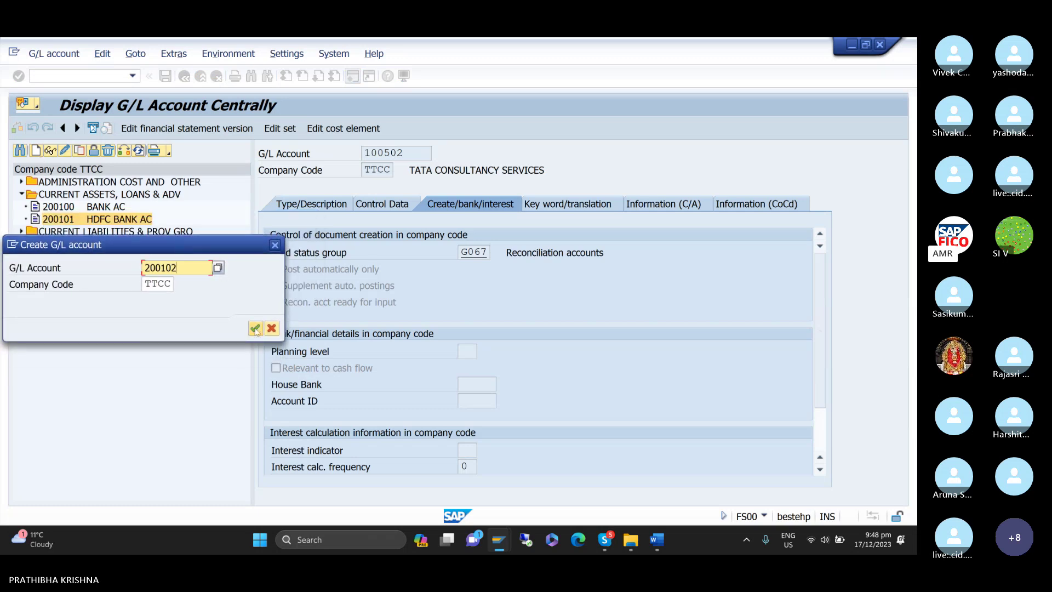
click(255, 328)
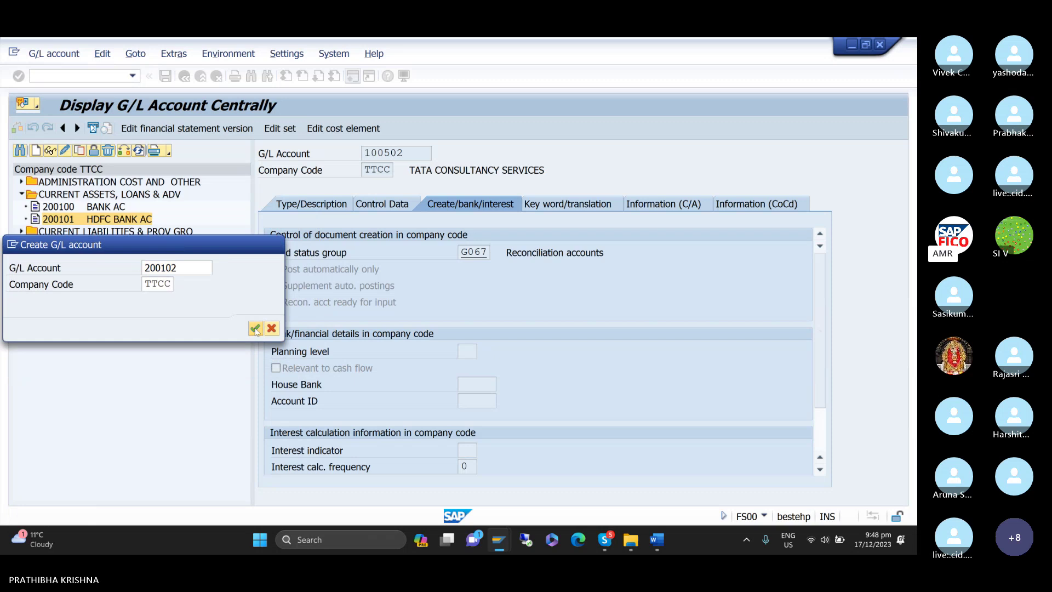
click(343, 203)
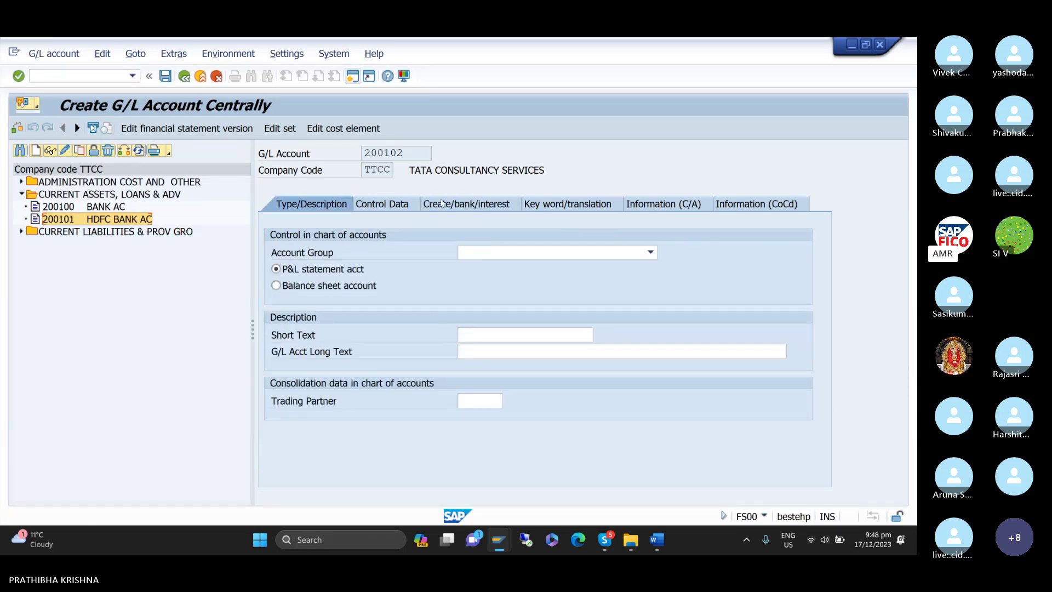
- Assign the new G/L account to the CURRENT ASSETS, LOANS & ADV group and classify it as a balance sheet account
click(536, 253)
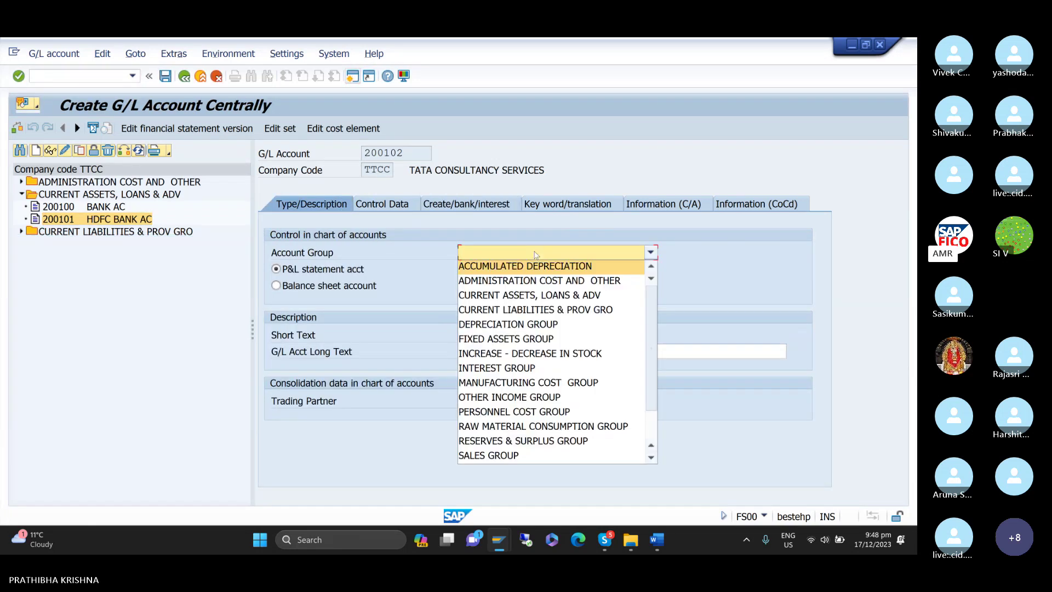
click(540, 296)
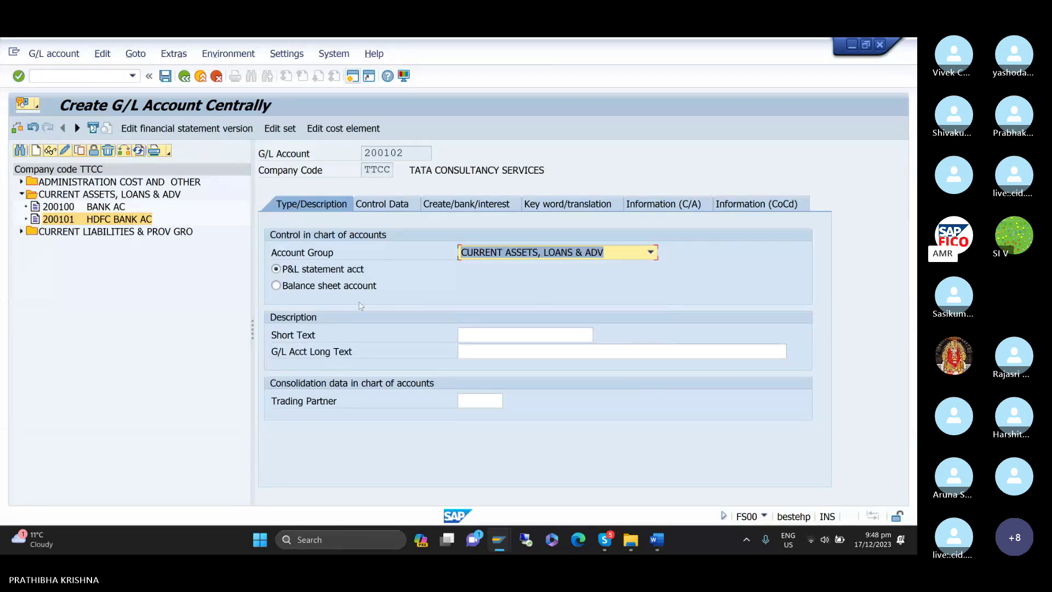
click(337, 286)
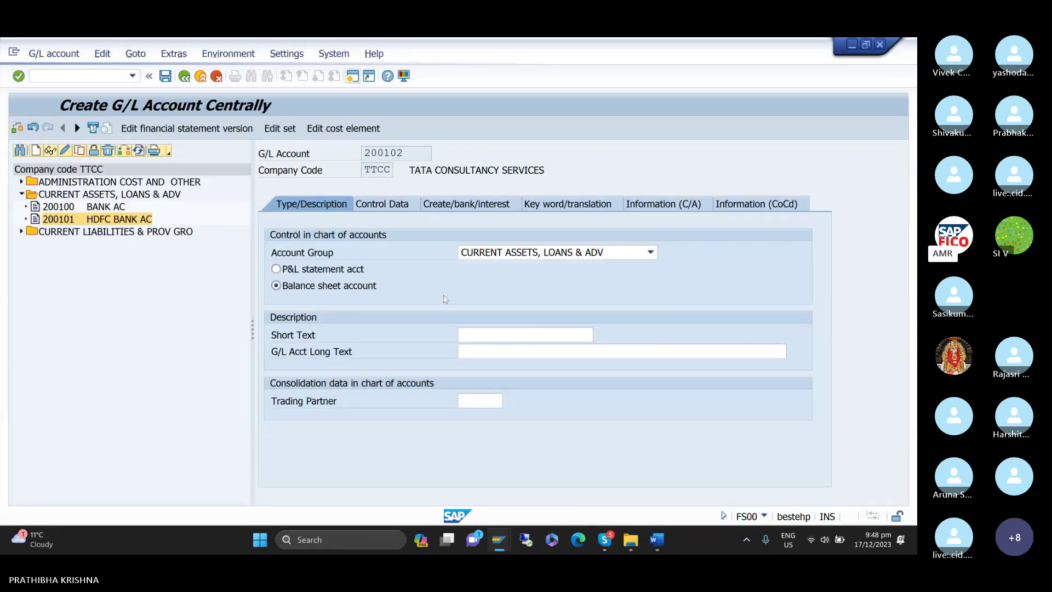
- Describe the G/L account with short text RAW MATERIAL AC and long text RAW MATERIAL ACCOUNT
click(540, 336)
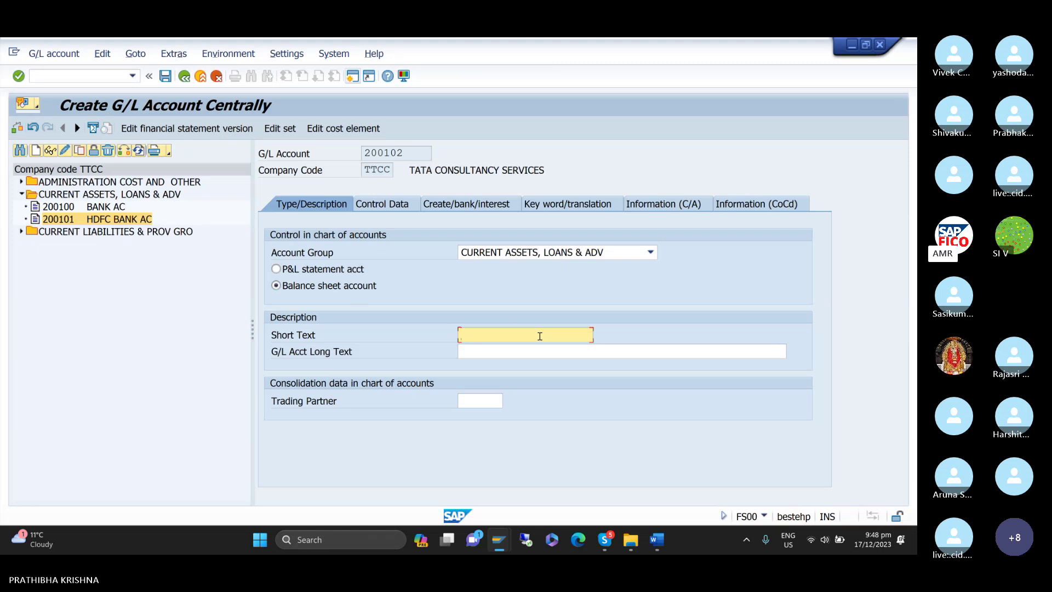
text(R)
key(Down)
key(Return)
click(547, 351)
text(R)
key(Down)
key(Return)
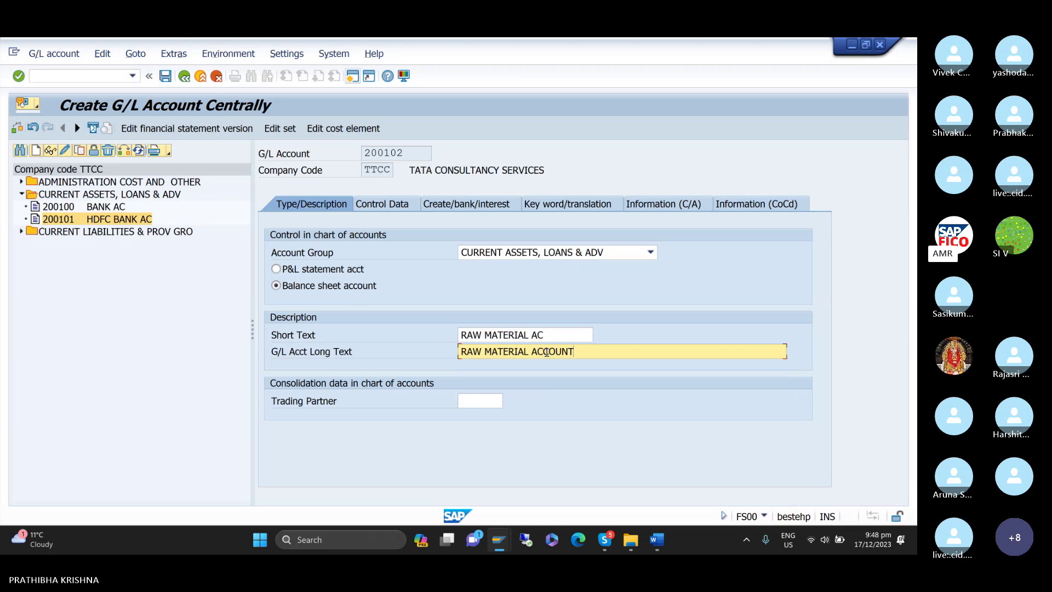
- Enable line item display and set sort key 001 in the account's control data
click(391, 206)
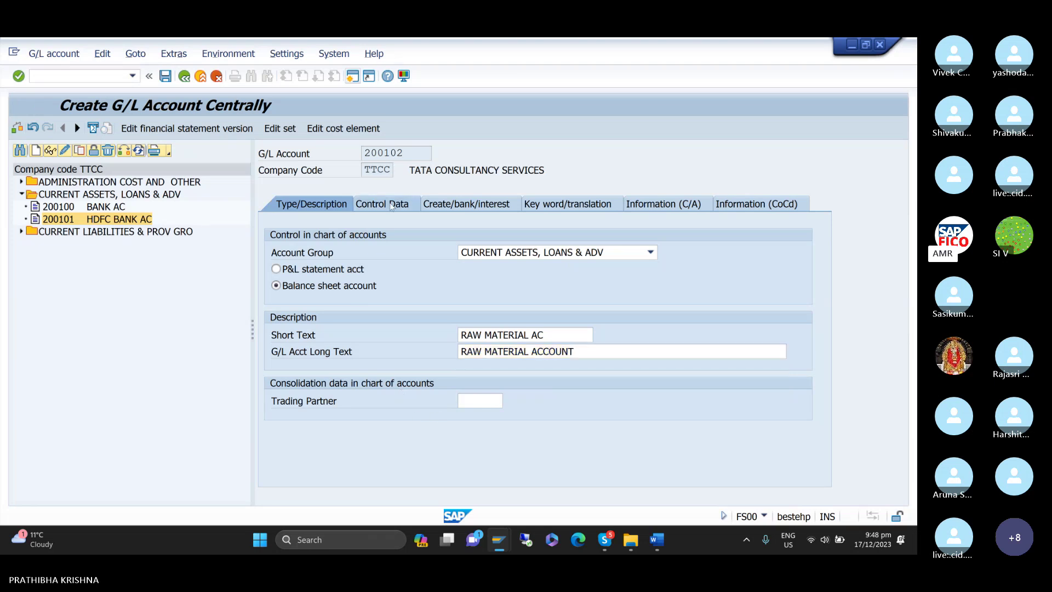
scroll(382, 414, down, 3)
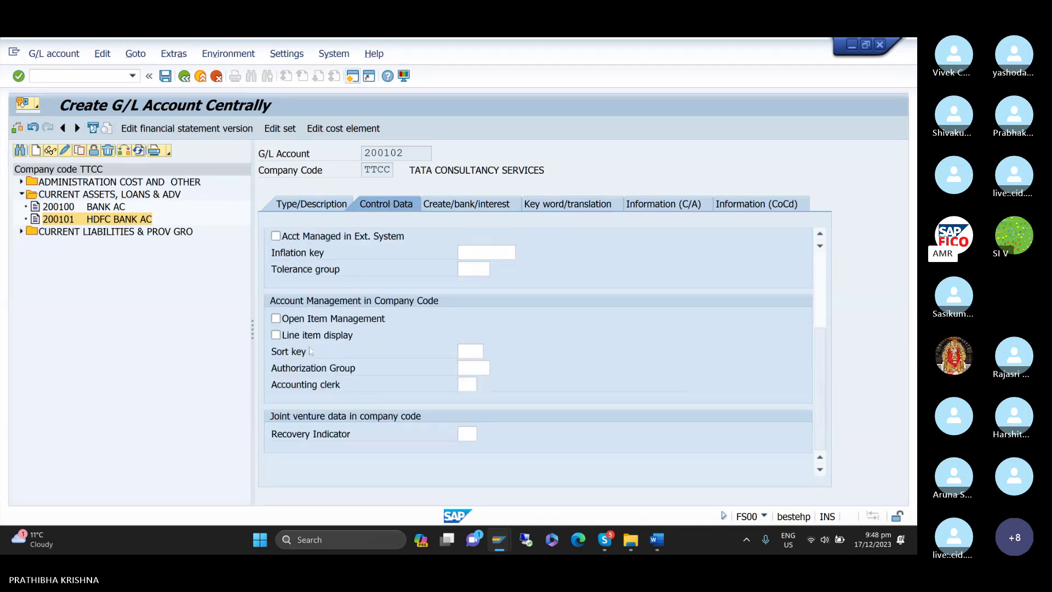
click(293, 334)
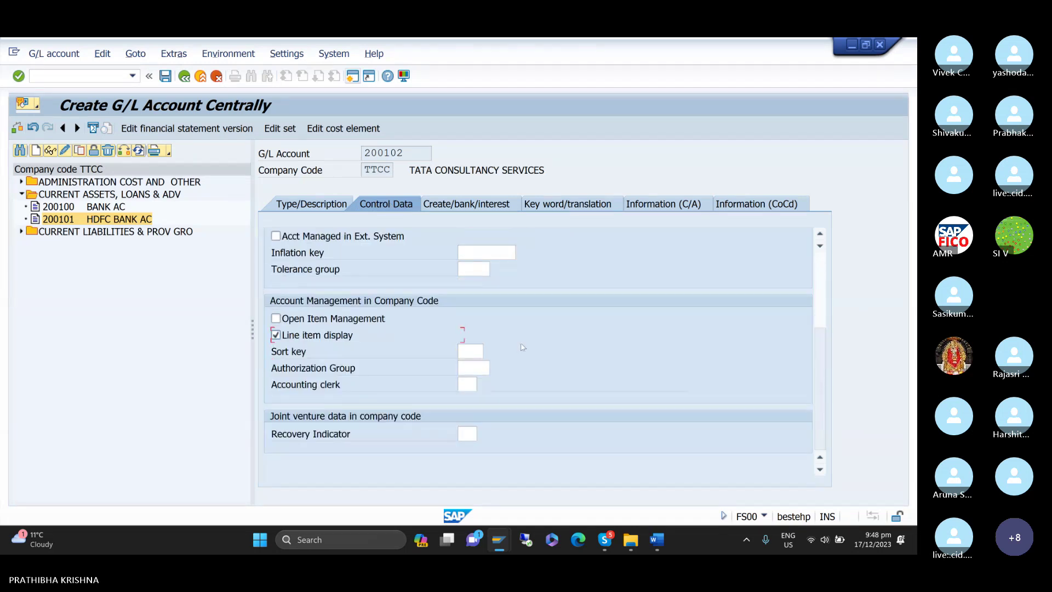
click(477, 351)
text(001)
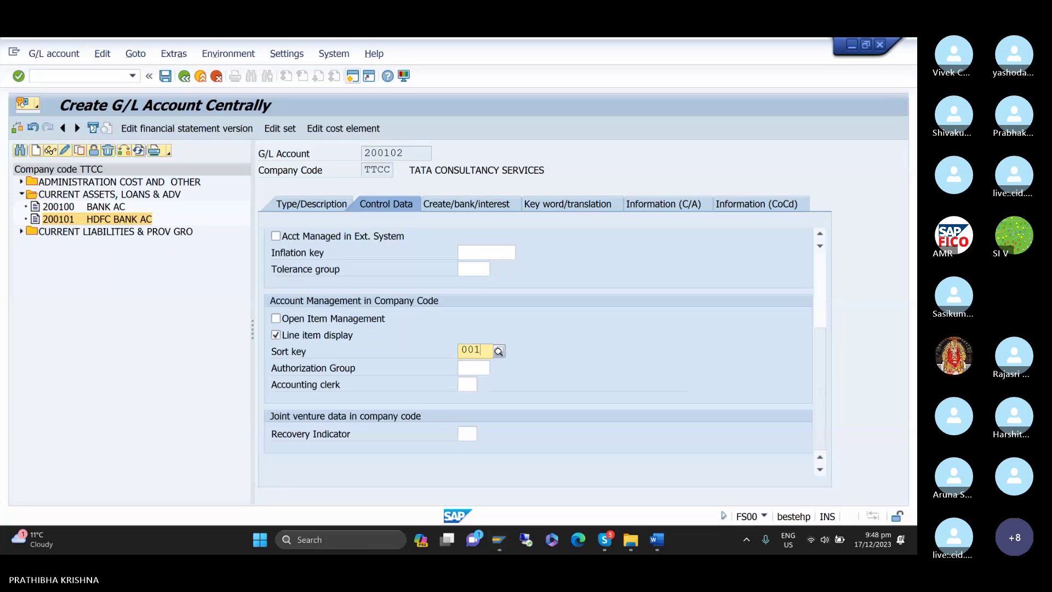
click(493, 383)
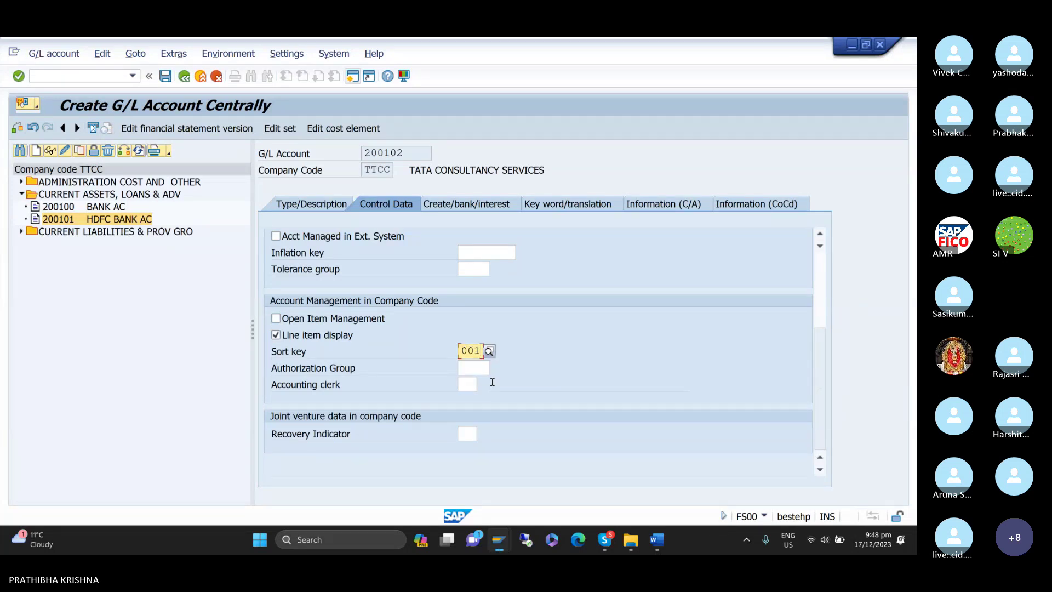
- Set the field status group to G001 and save the raw material G/L account, accepting the warnings
click(464, 205)
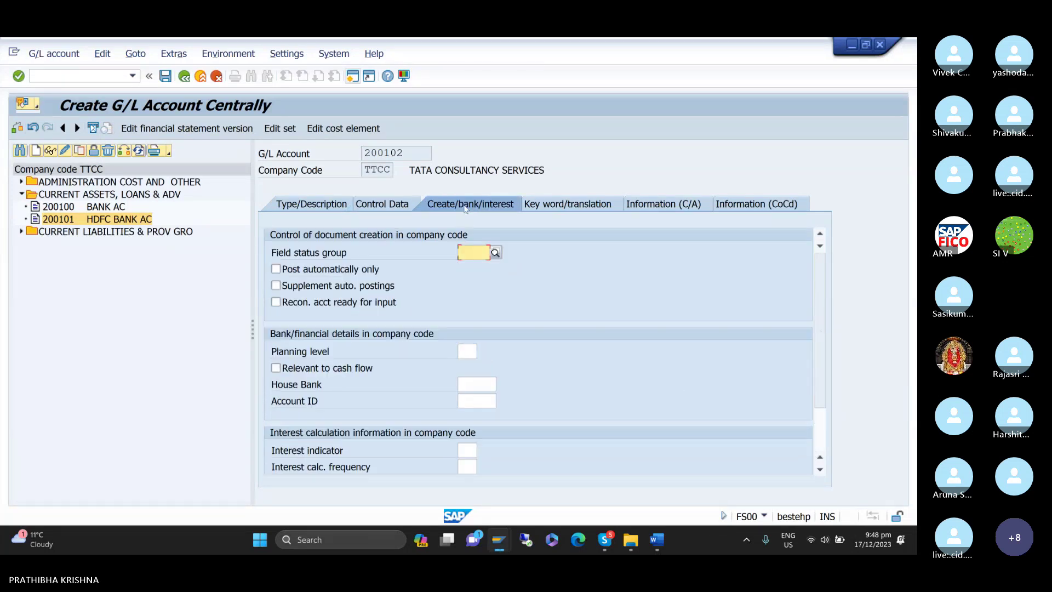
text(G001)
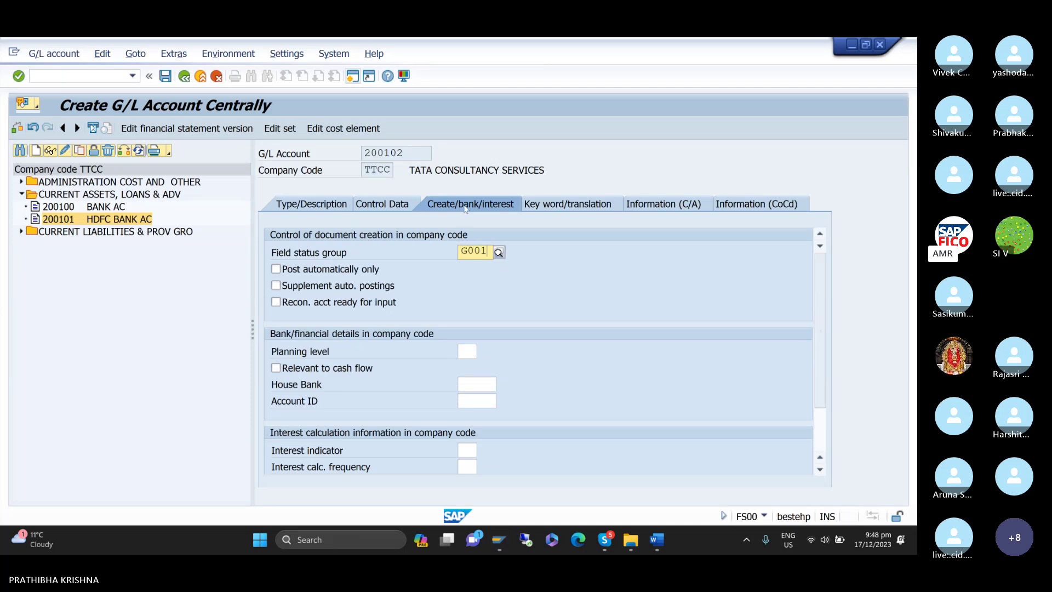
click(485, 281)
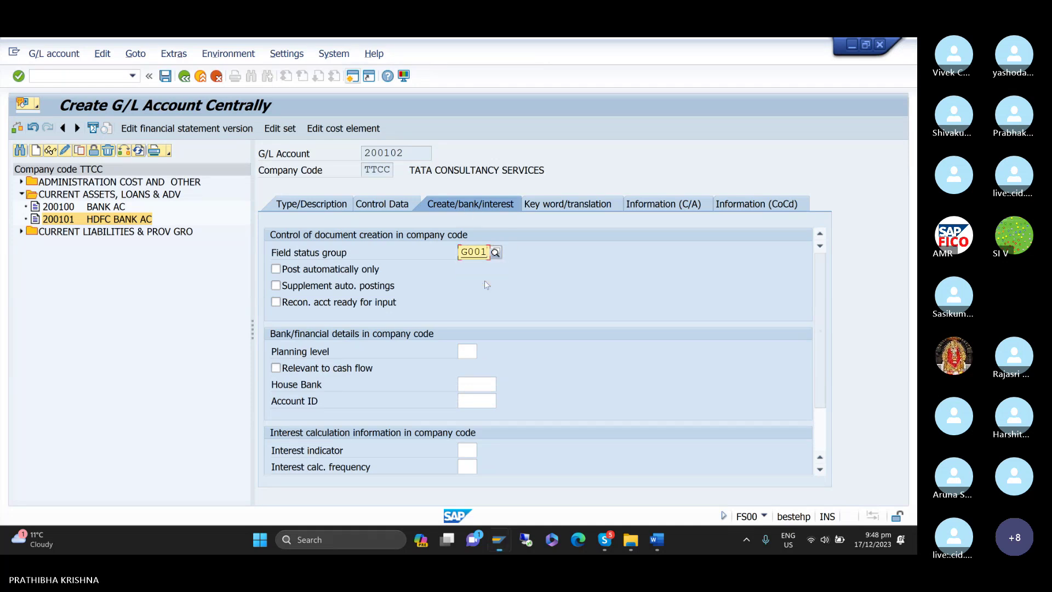
click(170, 79)
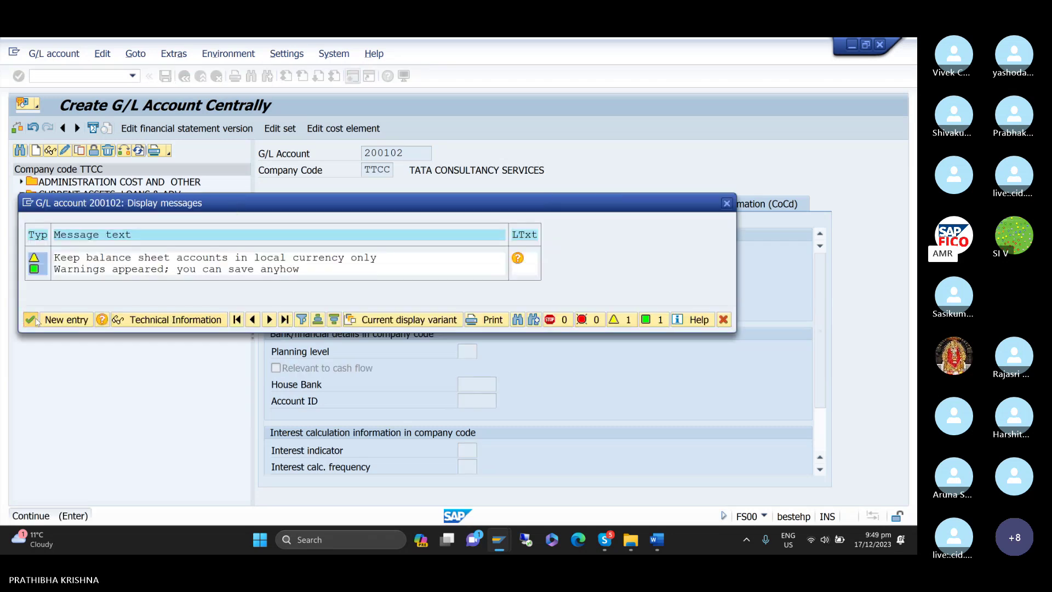
click(36, 321)
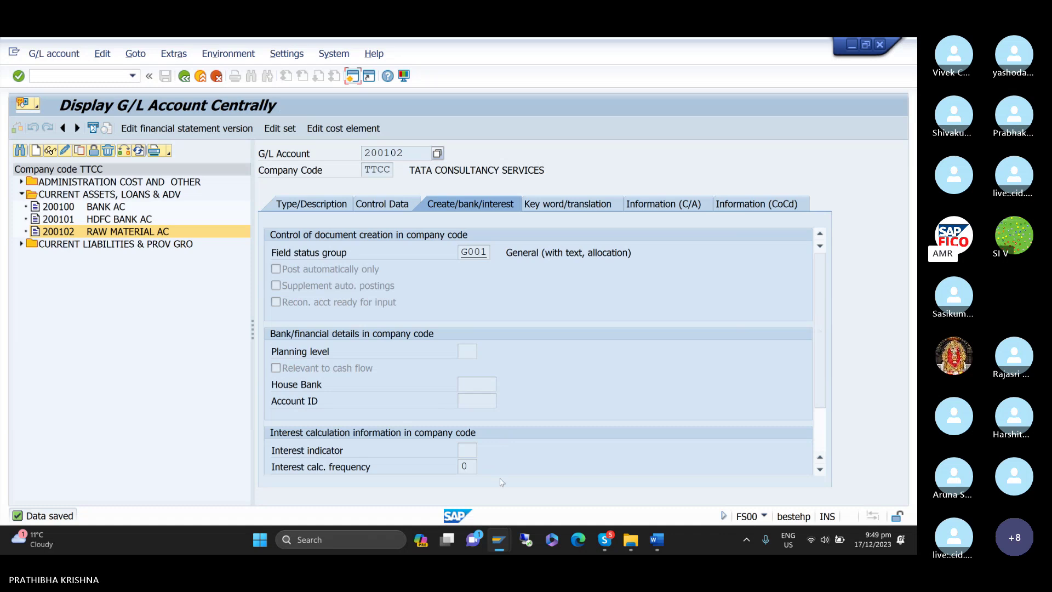
- Switch to the ACCOUNTS PAYABLE document in Word and insert a space after FB60 in the vendor invoice posting heading
mouse_move(495, 531)
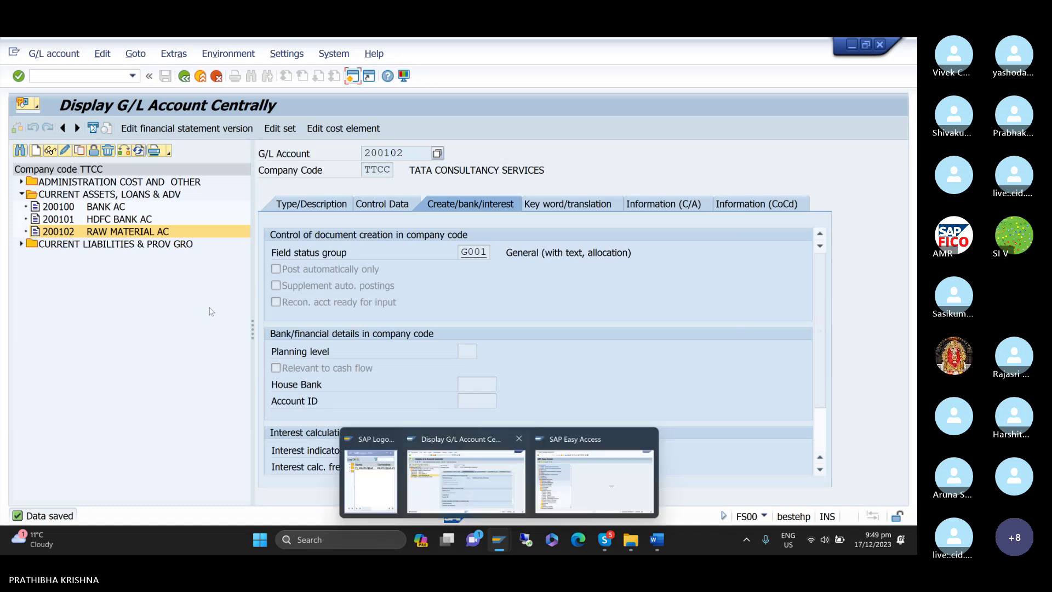
mouse_move(661, 543)
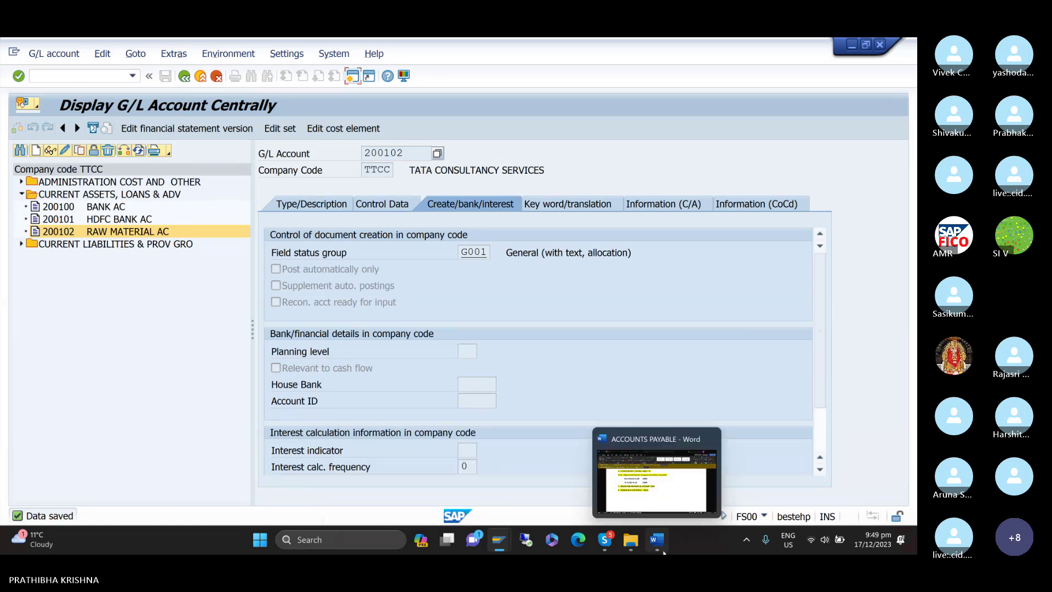
click(659, 490)
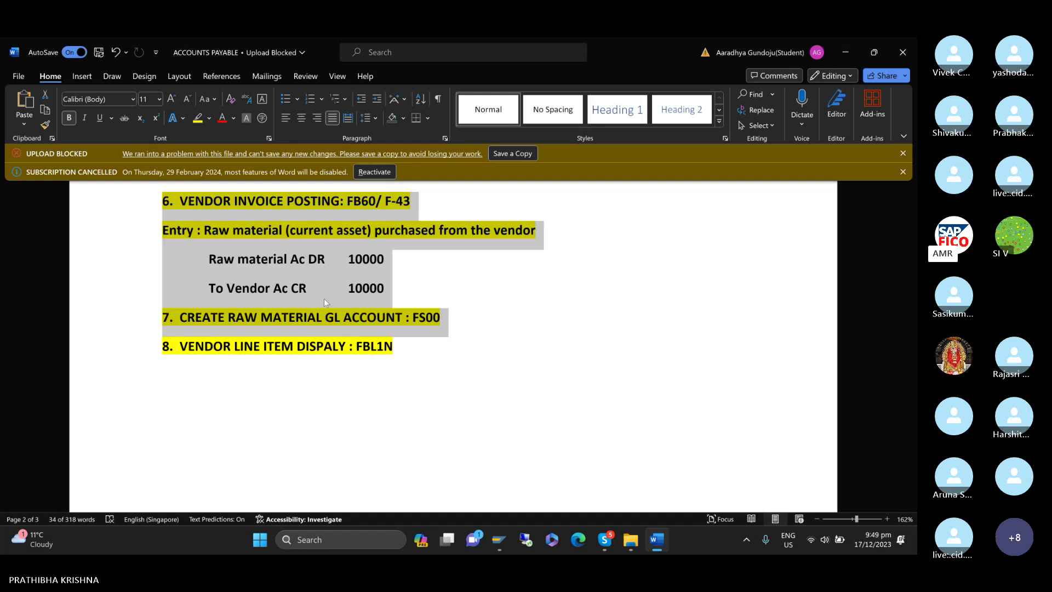
mouse_move(499, 538)
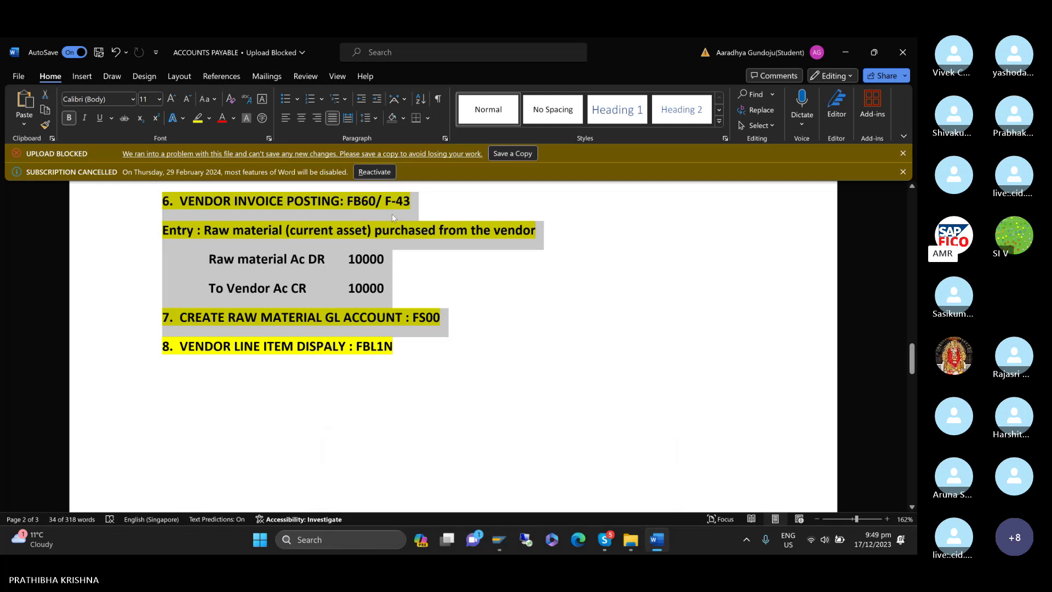
click(377, 203)
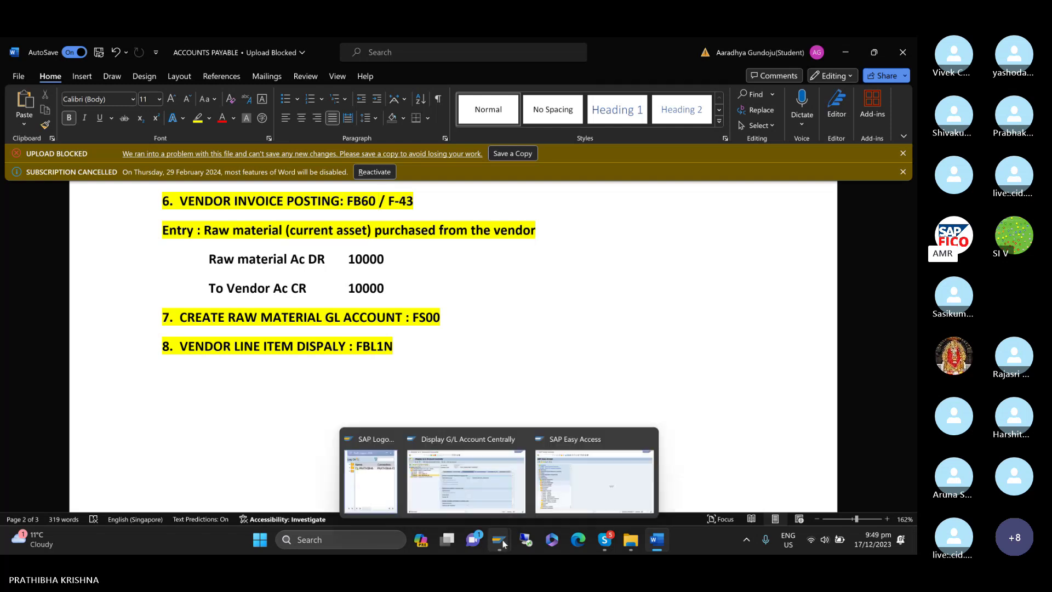
- Switch back to the SAP Easy Access session and run transaction FB60 with /NFB60
click(495, 506)
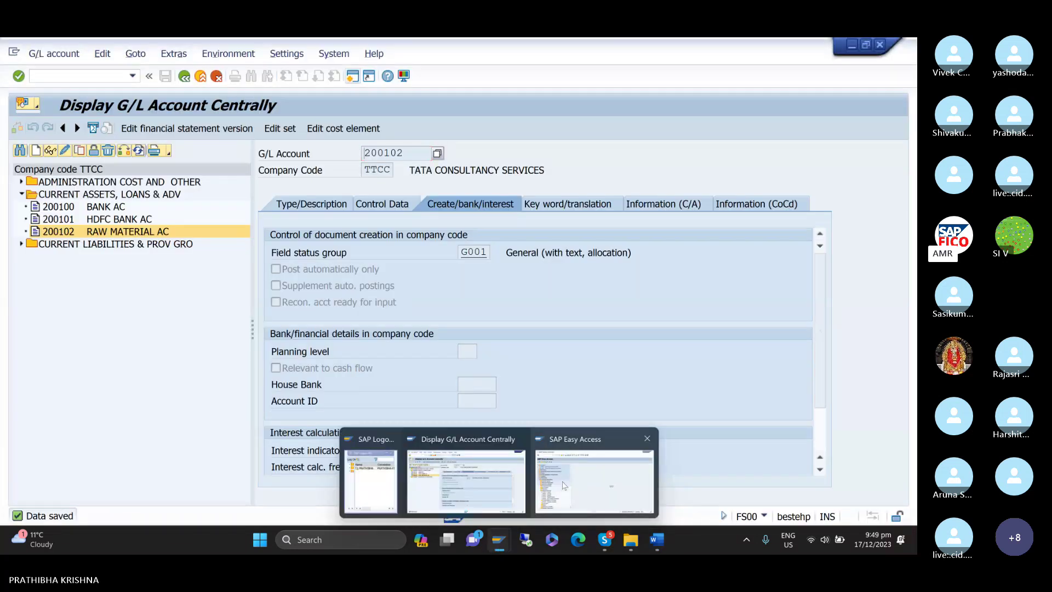
click(565, 482)
click(110, 75)
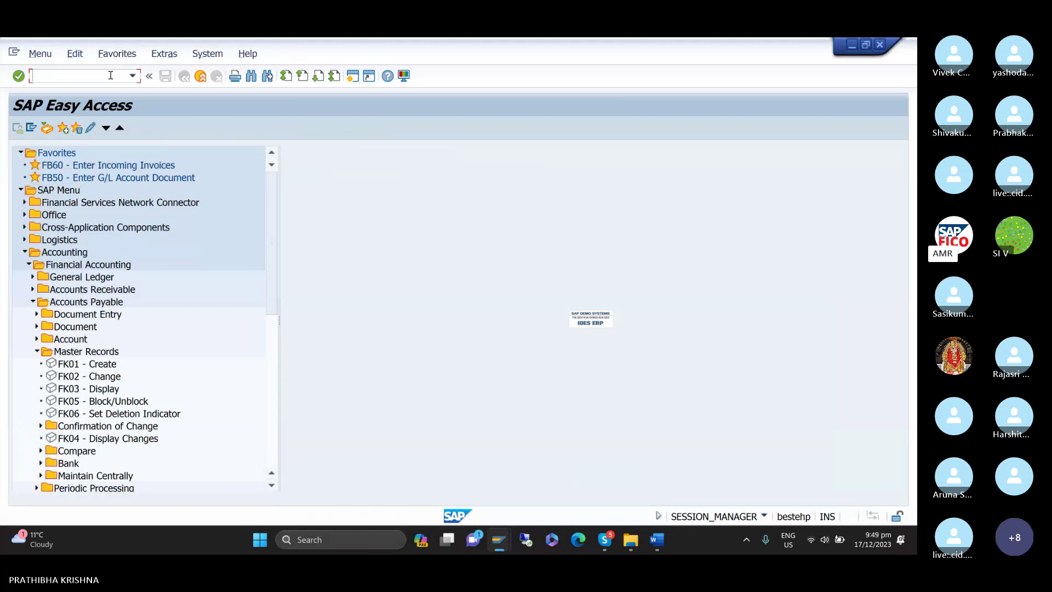
text(/NFB6)
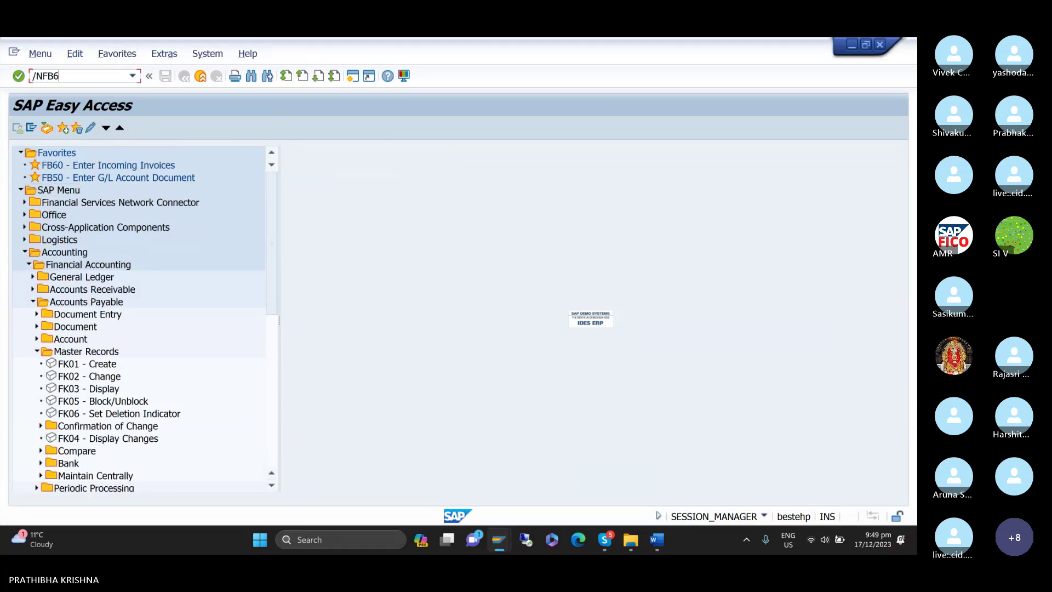
text(0)
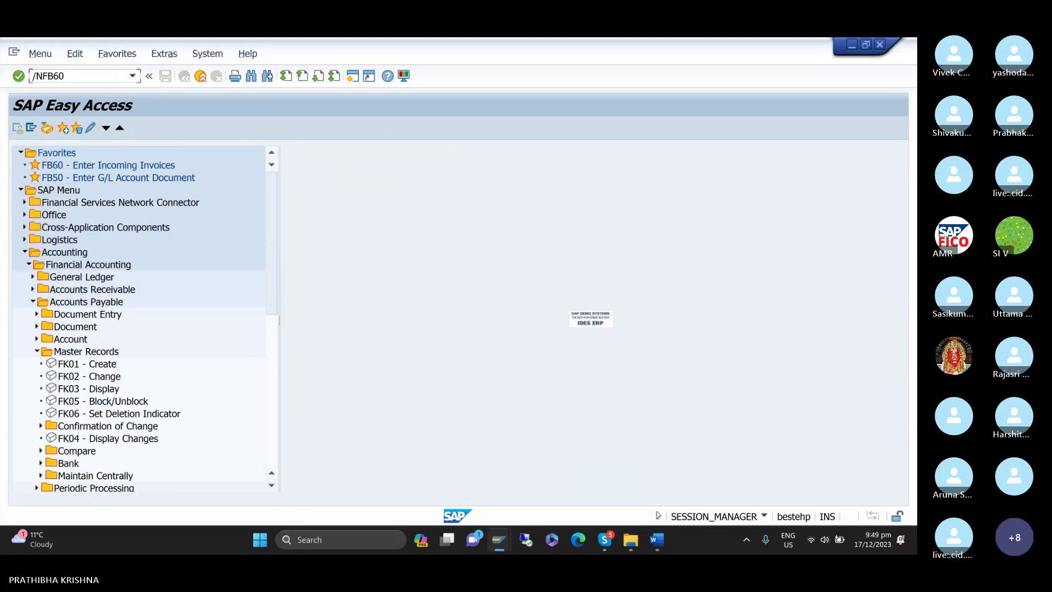
key(Return)
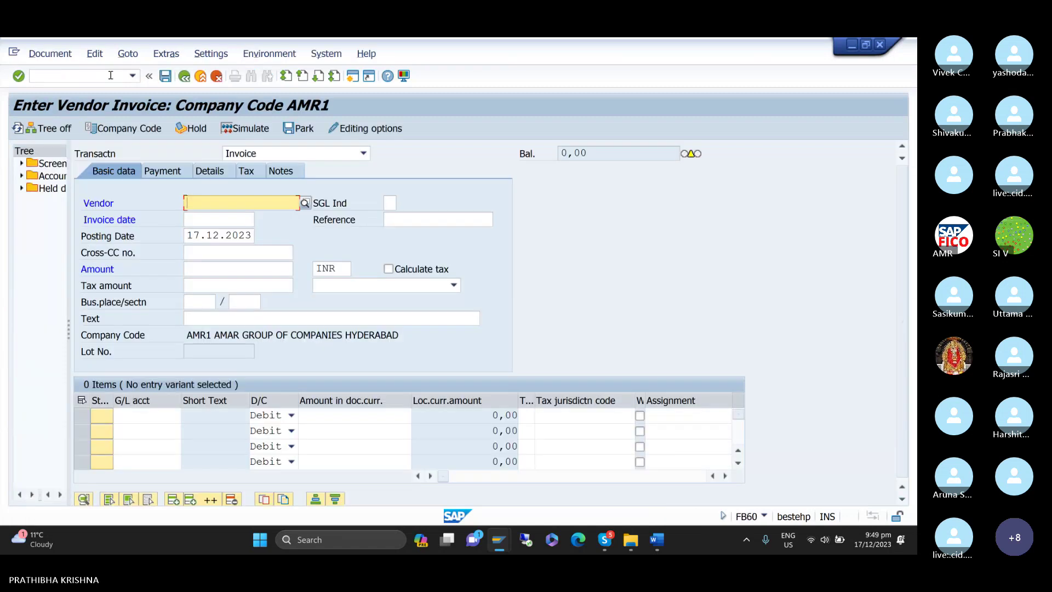
- Change the company code for the vendor invoice to TTCC
click(118, 130)
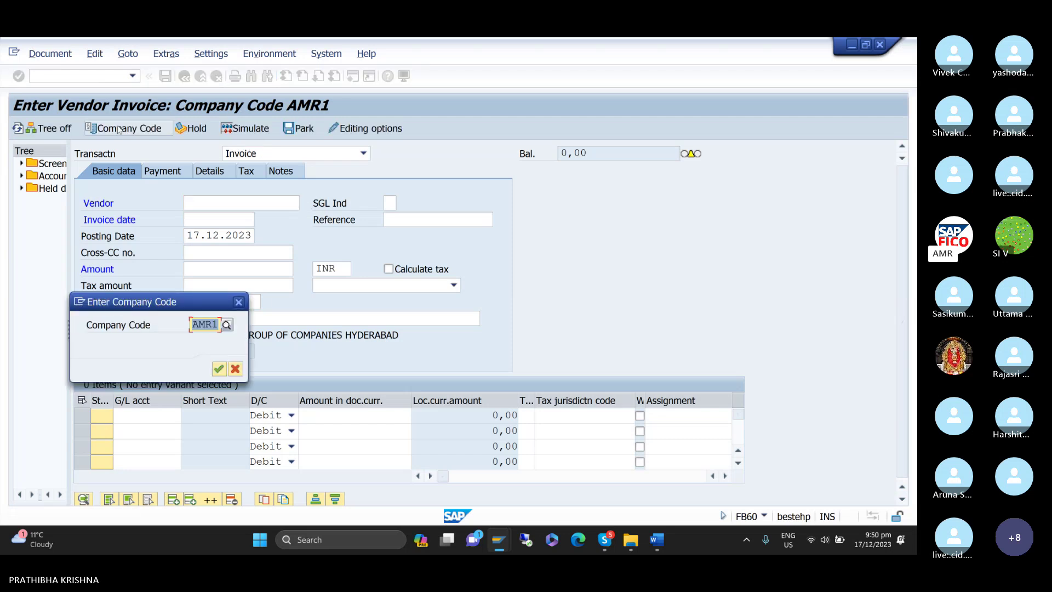
text(TTCC)
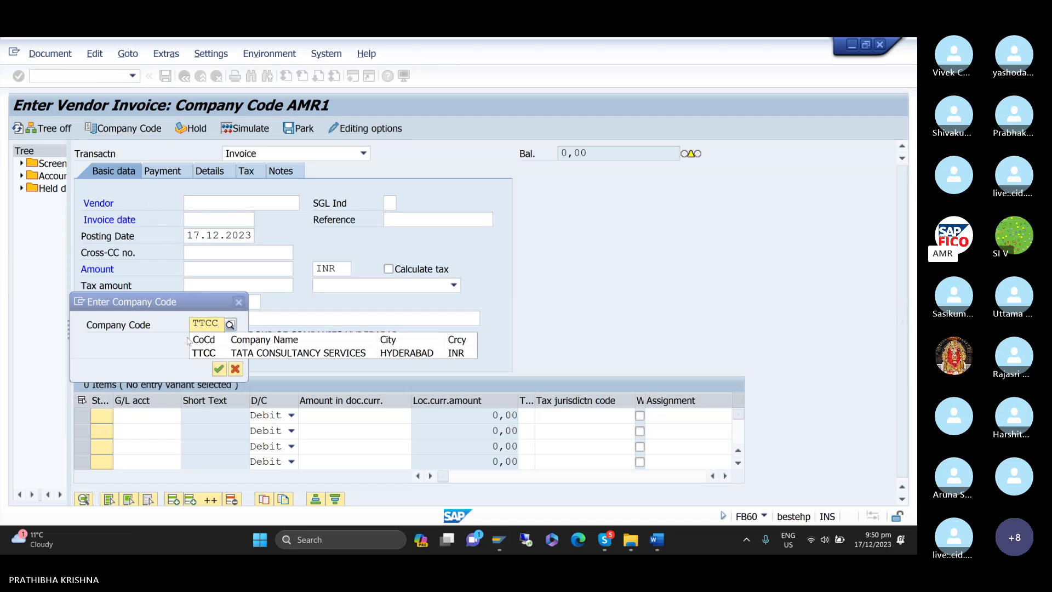
click(203, 353)
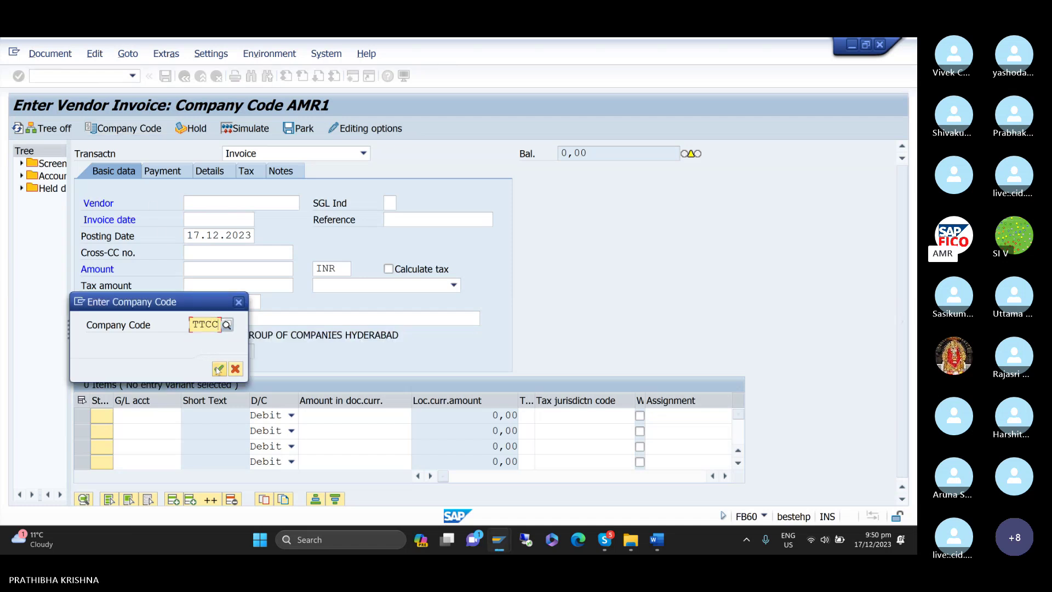
click(218, 370)
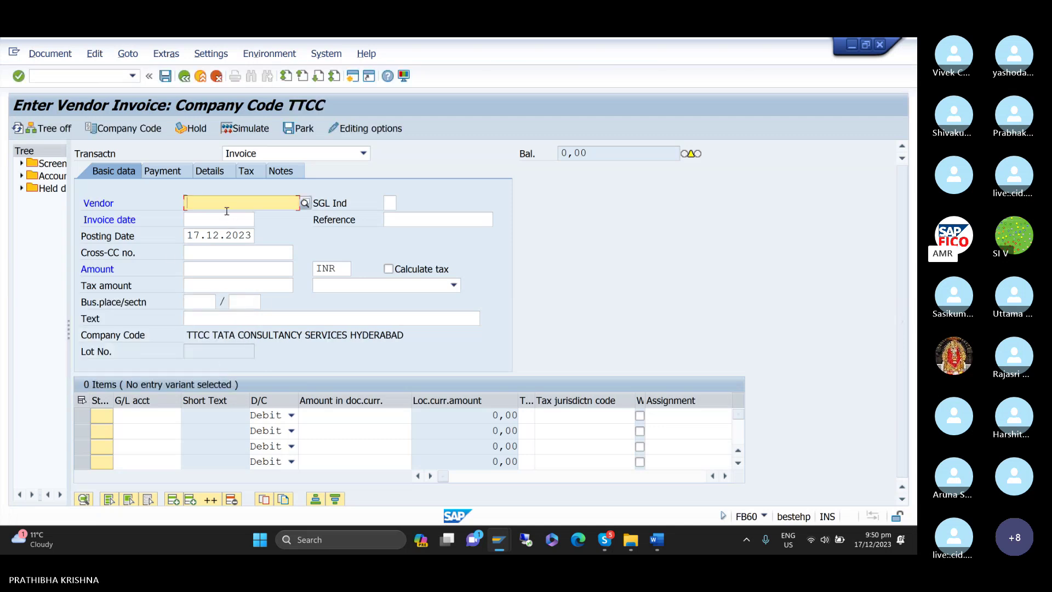
- Search for vendors in company code TTCC and select the vendor for the invoice
click(305, 204)
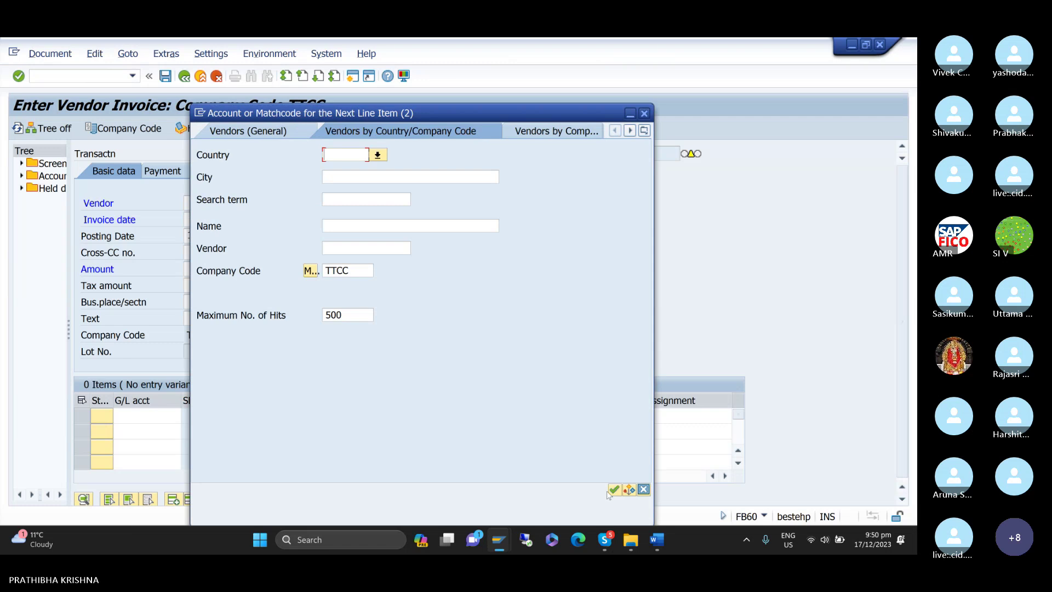
click(614, 490)
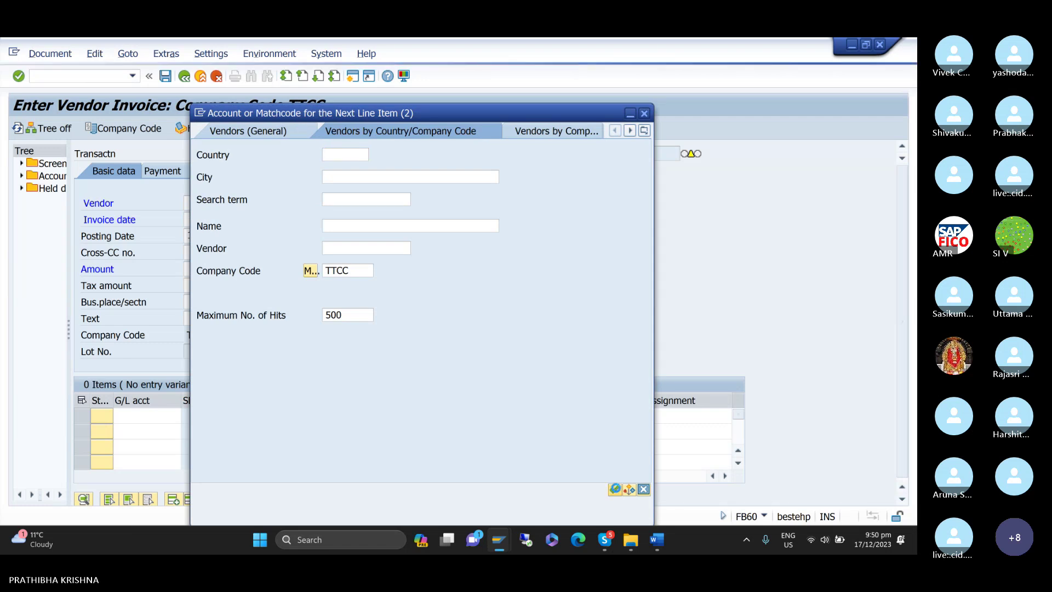
double_click(247, 134)
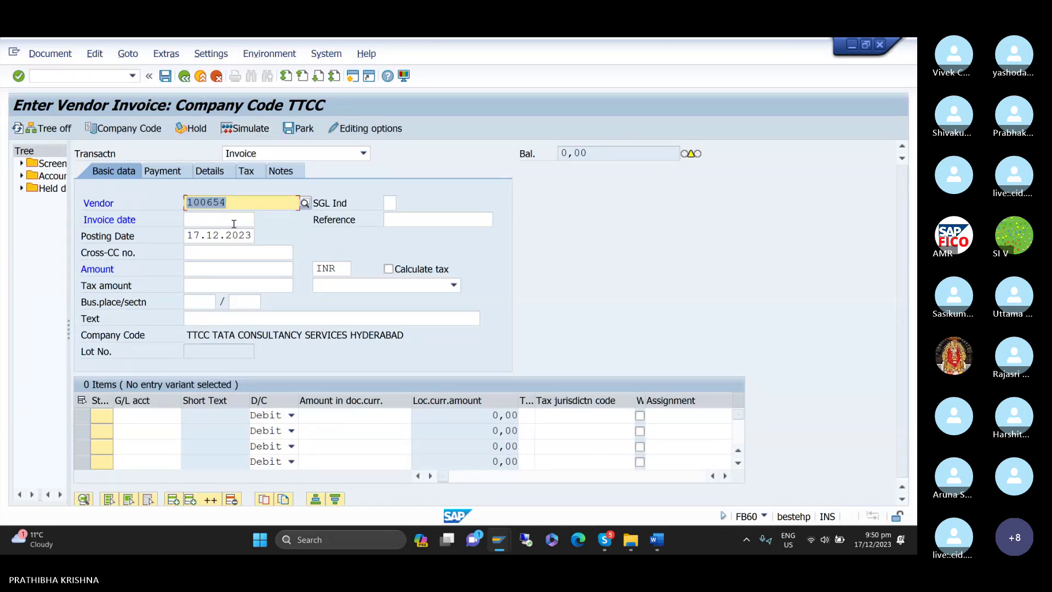
- Set the vendor invoice date to 17.12.2023 and the invoice amount to 50000 INR
click(234, 223)
text(1)
key(Down)
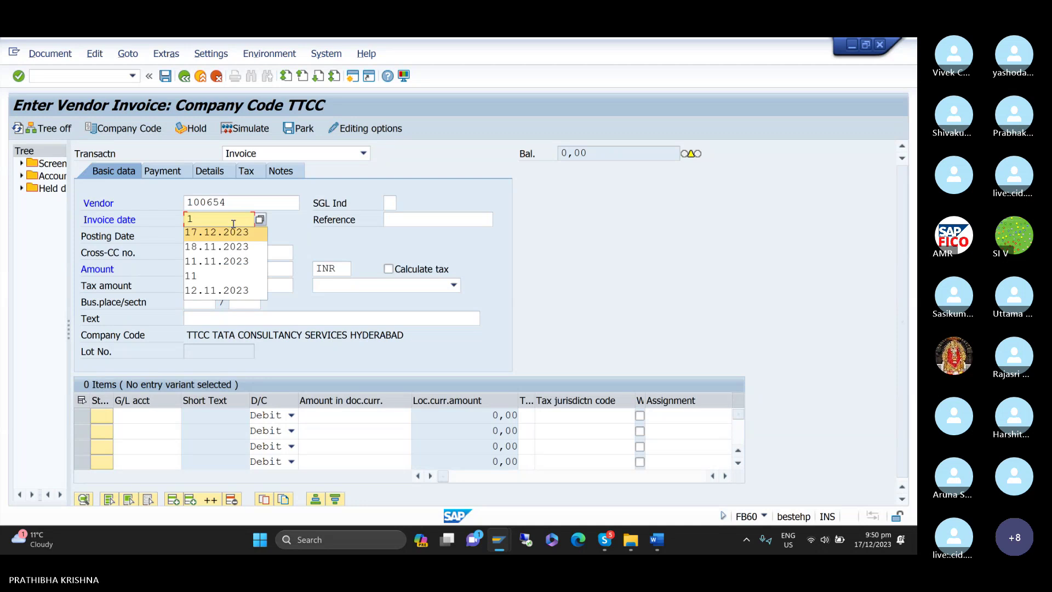
key(Return)
click(229, 269)
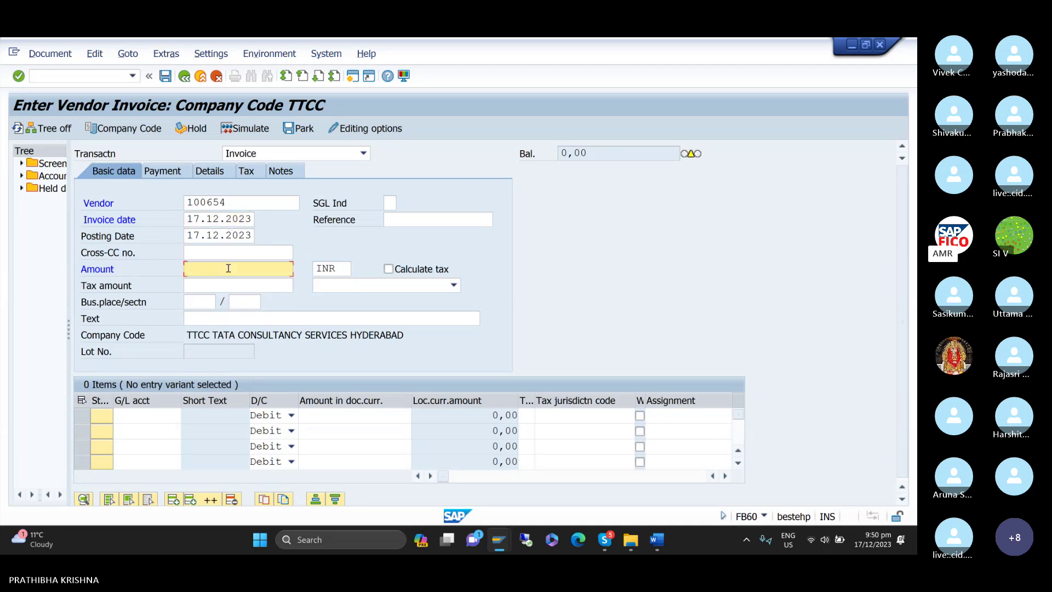
text(1)
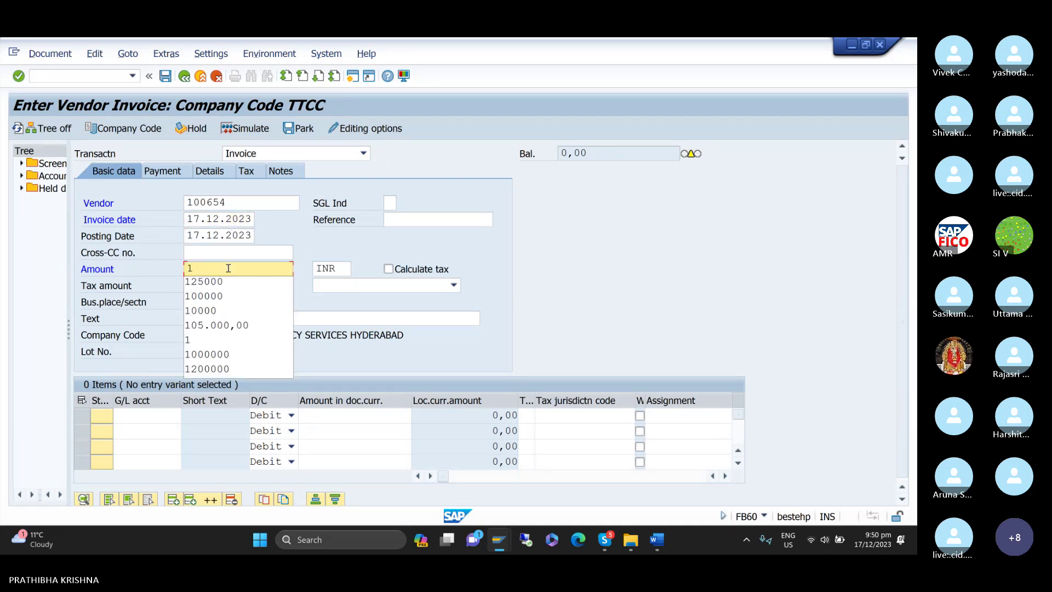
key(BackSpace)
text(50000)
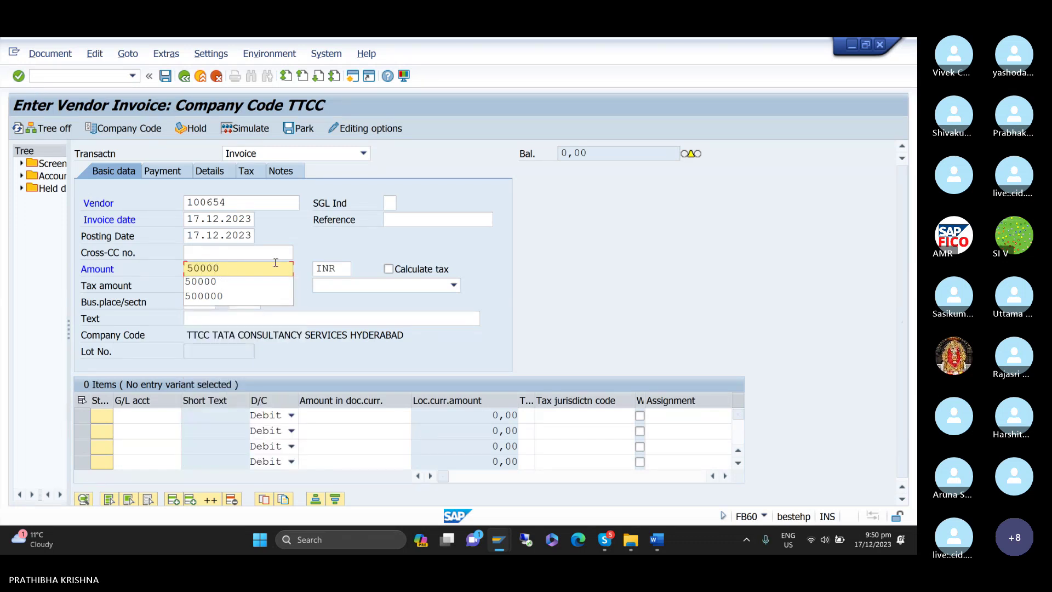
key(Escape)
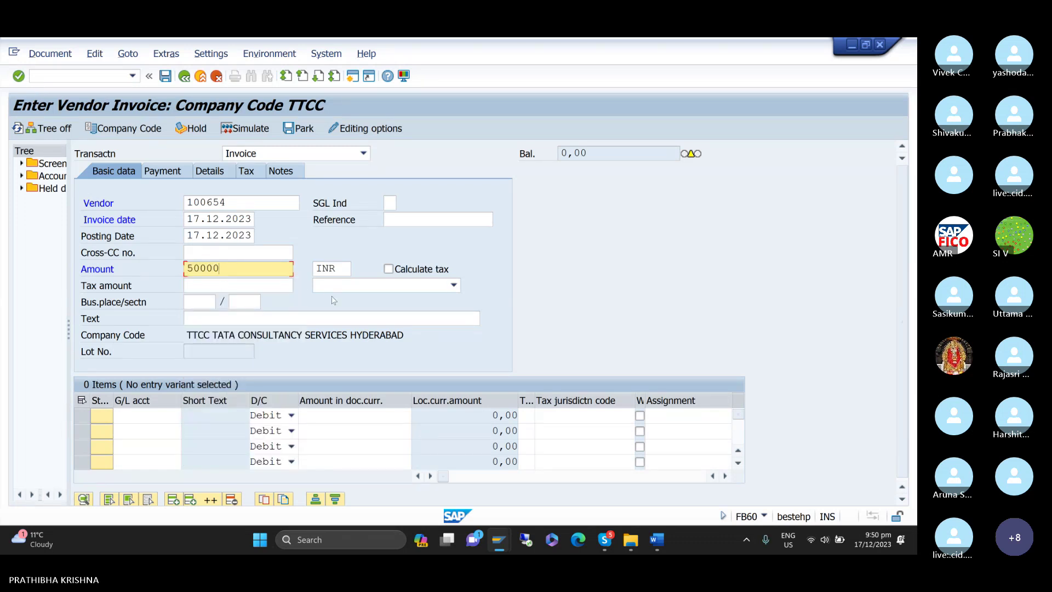
- Enter VENDOR INVOICE CREATION as the invoice text
click(285, 321)
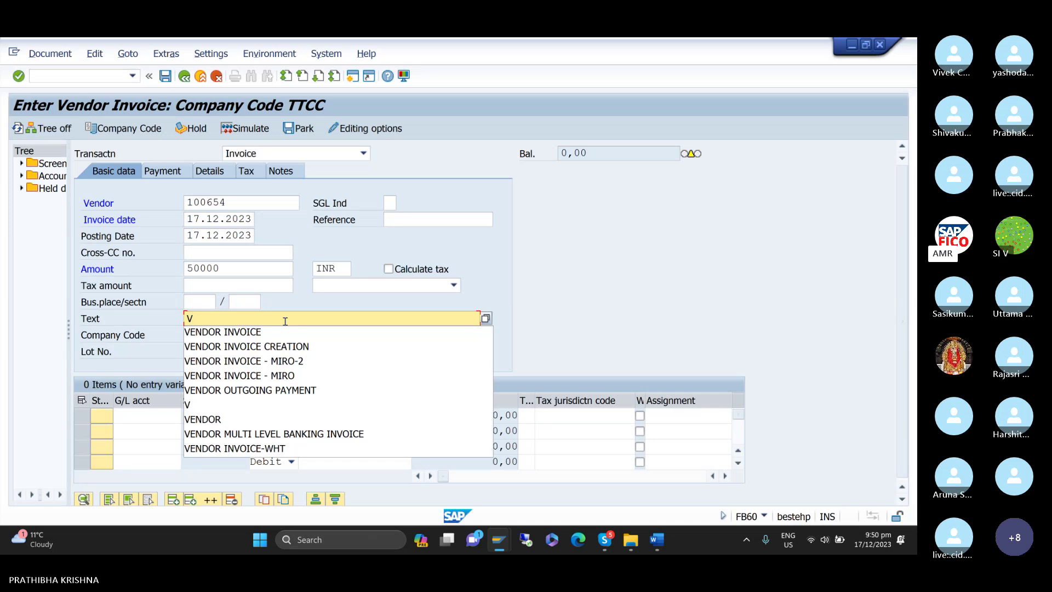
key(Down)
key(Down)
key(Return)
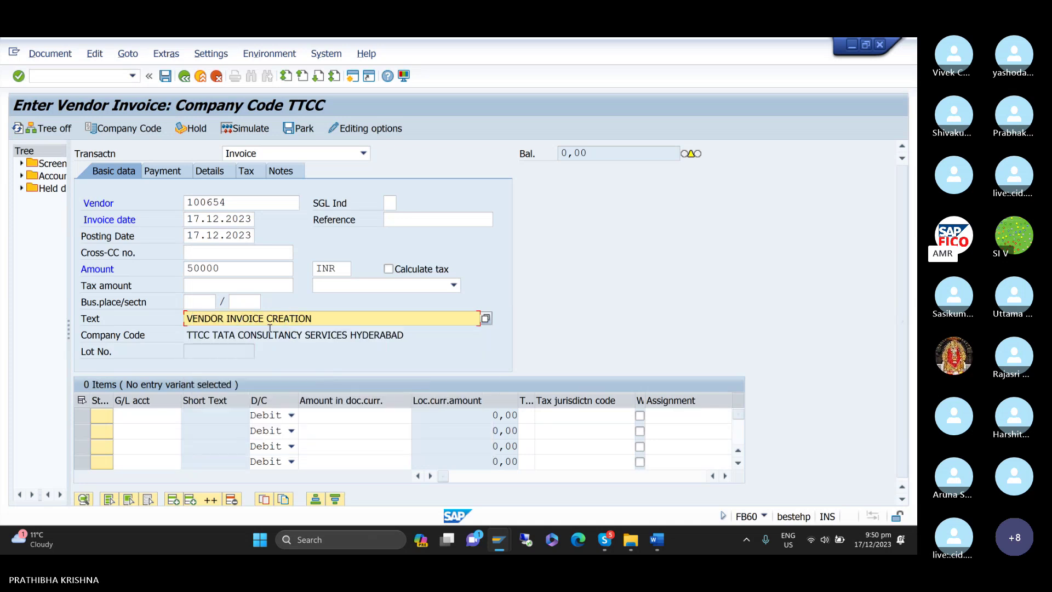
- Add a debit line item for the RAW MATERIAL ACCOUNT from chart of accounts TCOC, with * as its document amount
click(159, 419)
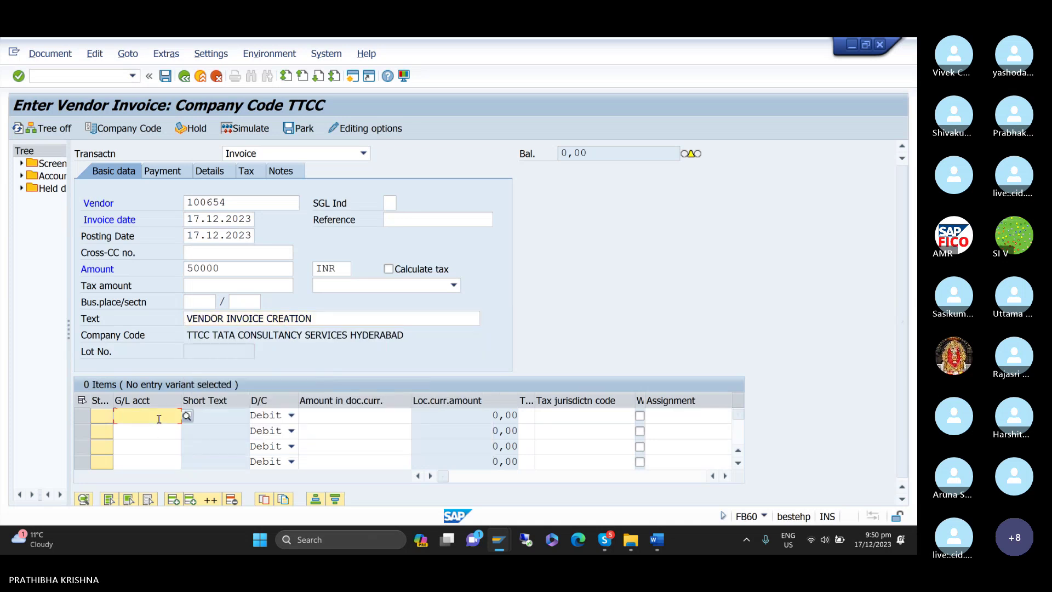
key(F4)
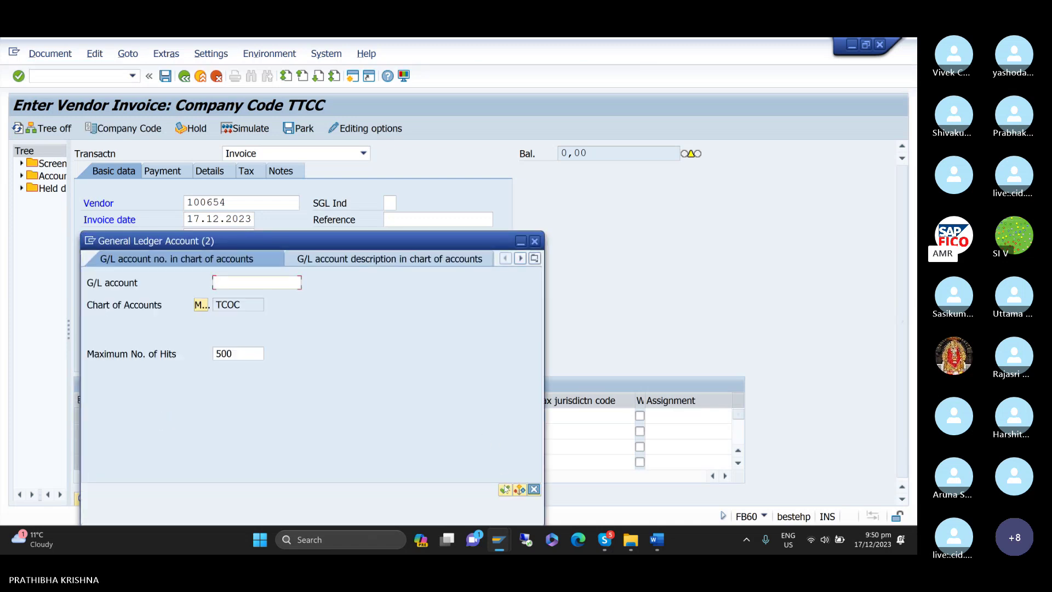
click(505, 489)
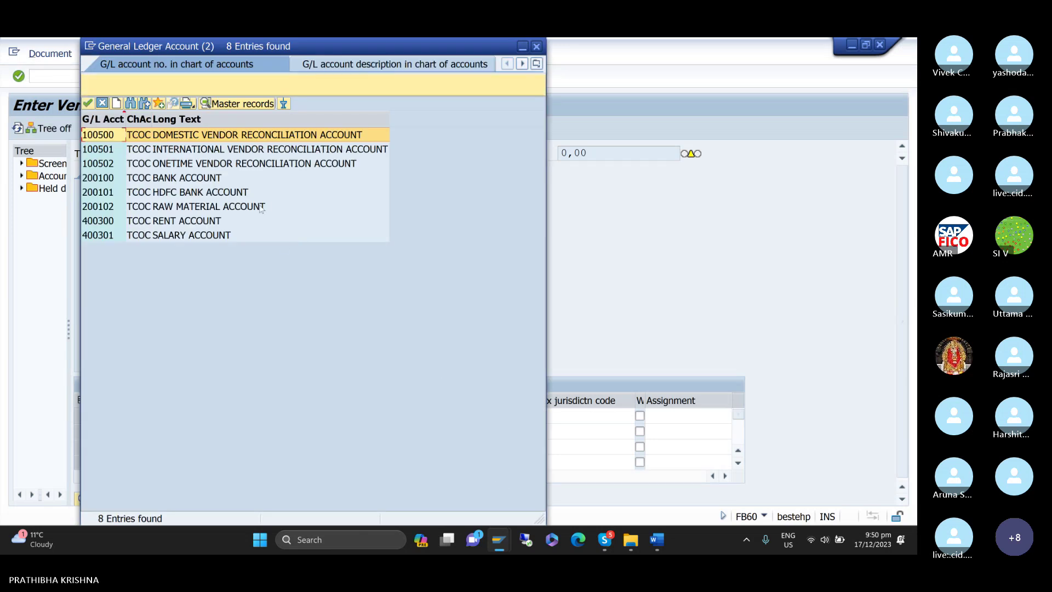
click(261, 209)
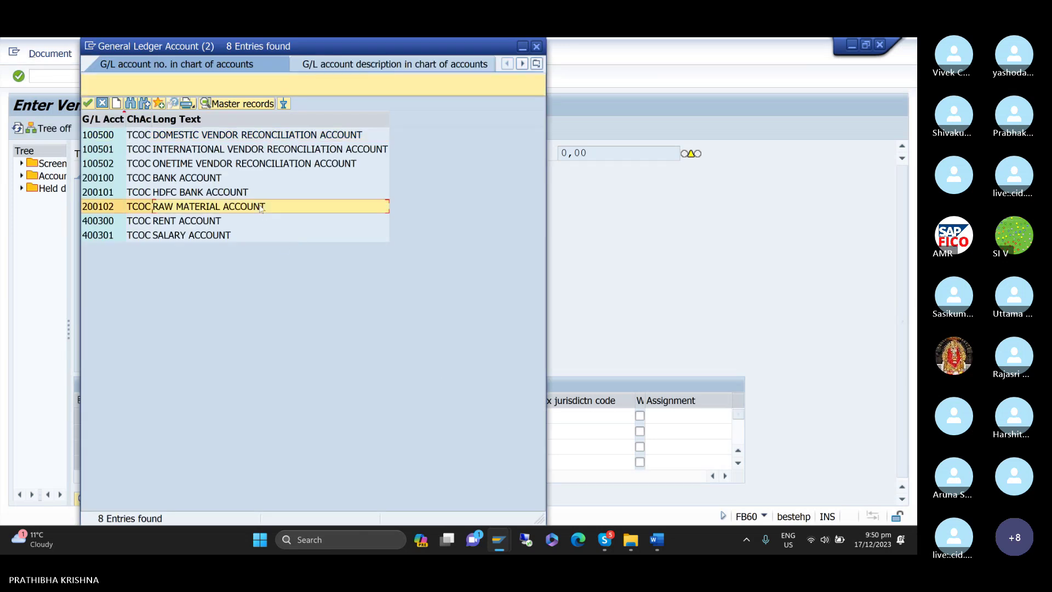
double_click(207, 209)
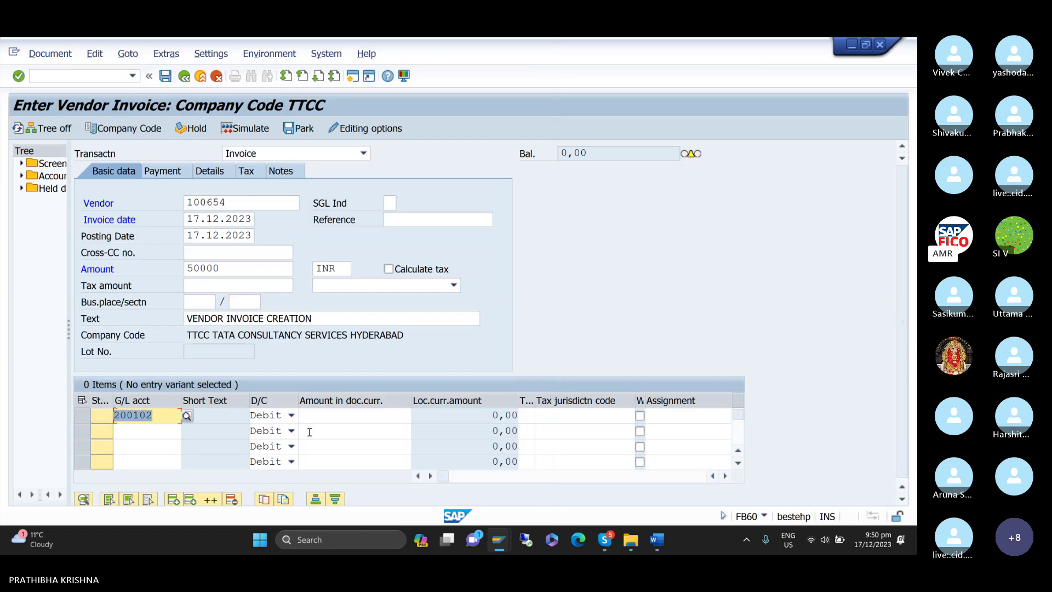
click(324, 414)
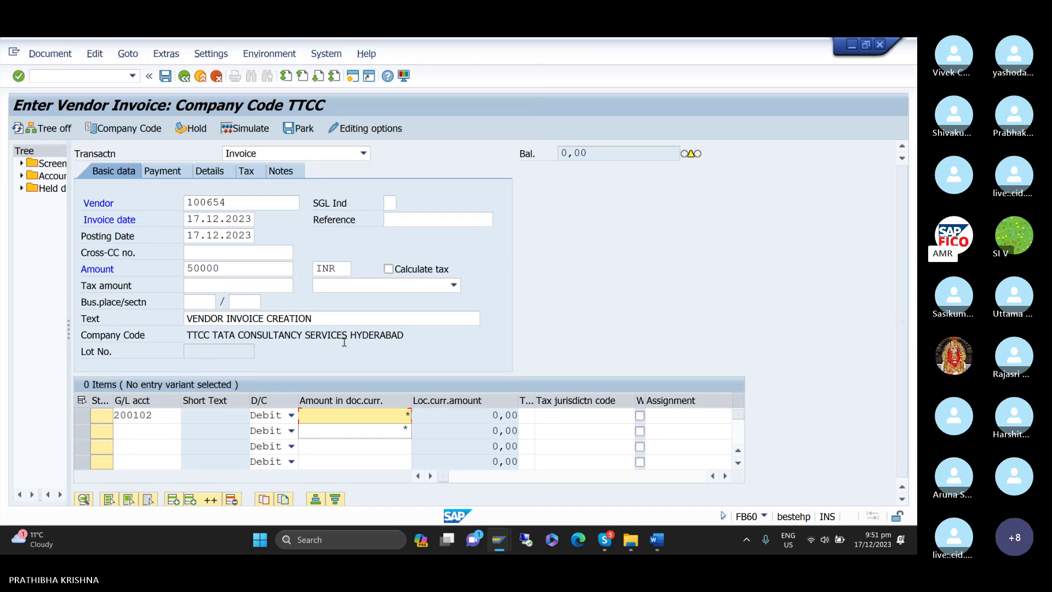
key(Return)
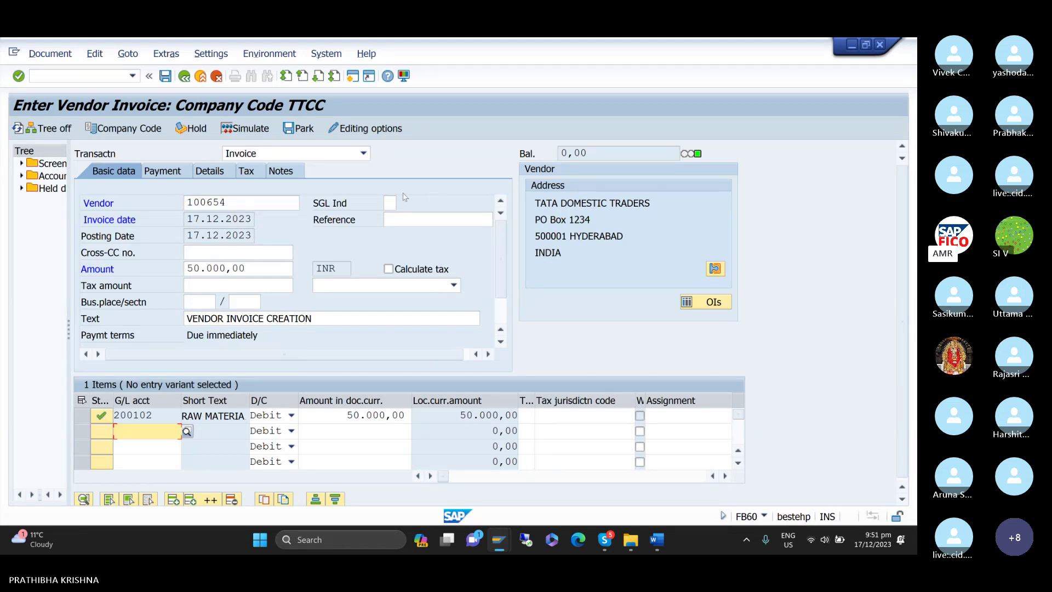
- Simulate the vendor invoice and post the document
click(263, 130)
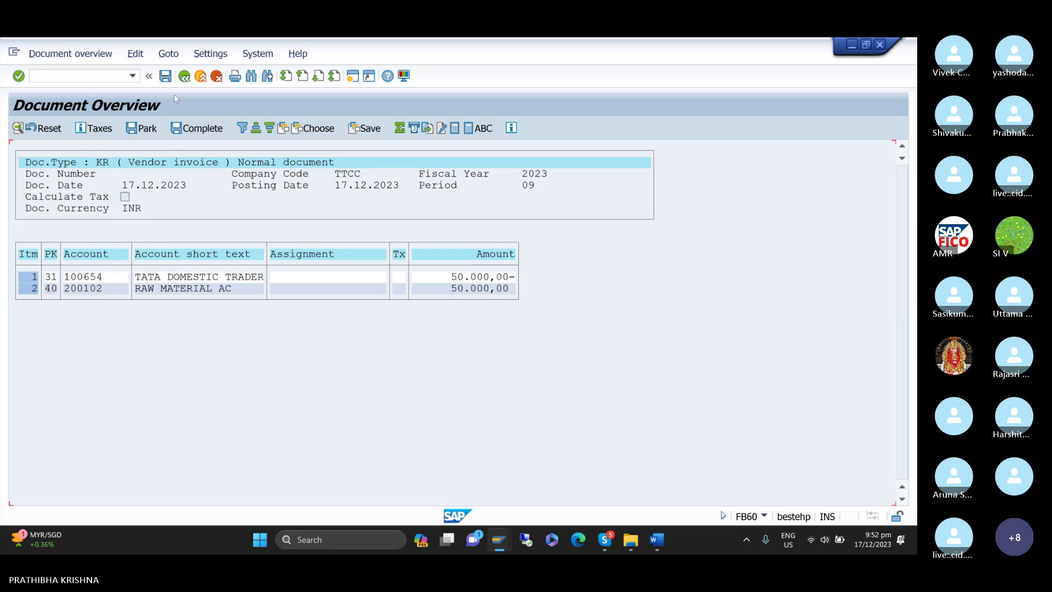
click(170, 76)
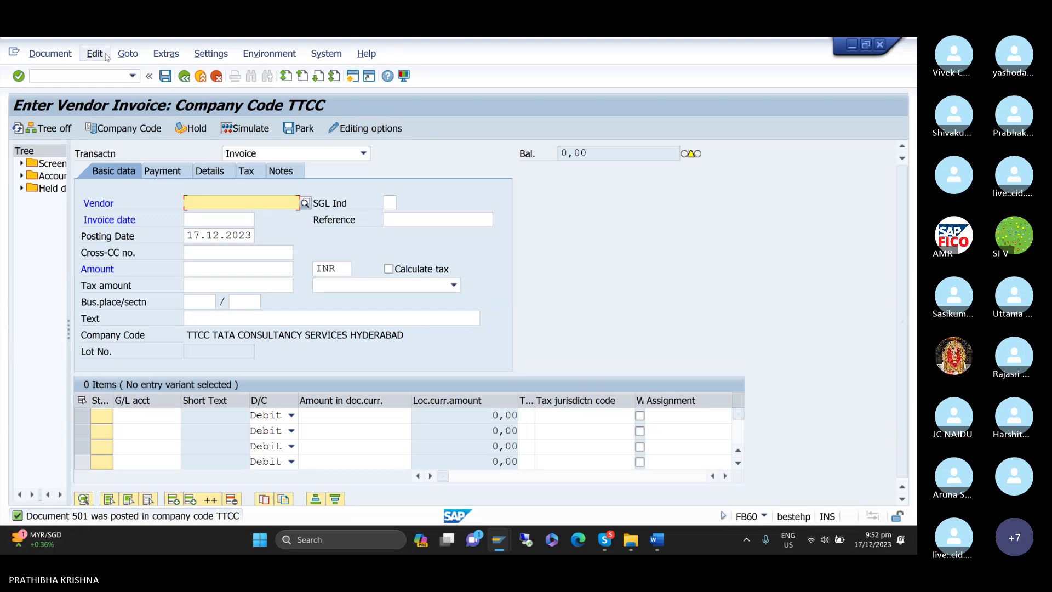
- Open a new SAP session and run transaction FBN1 with /NFBN1
click(104, 80)
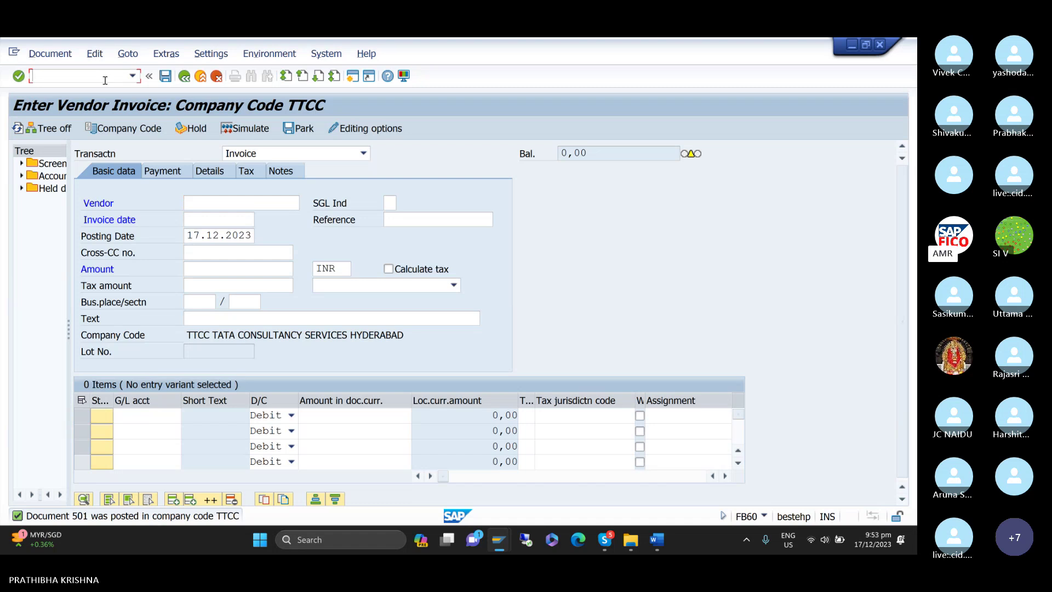
text(/)
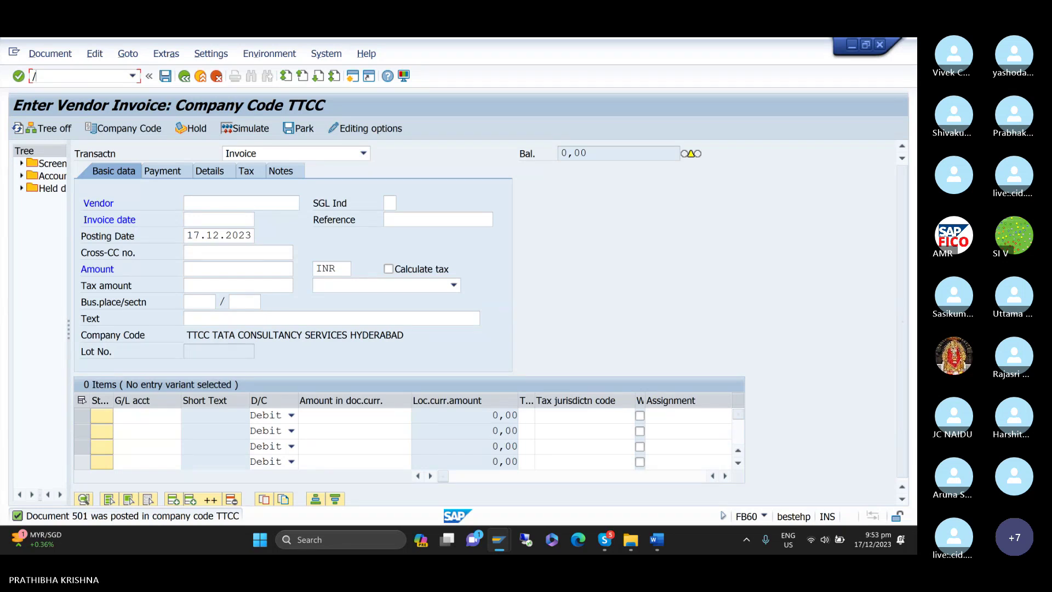
click(346, 81)
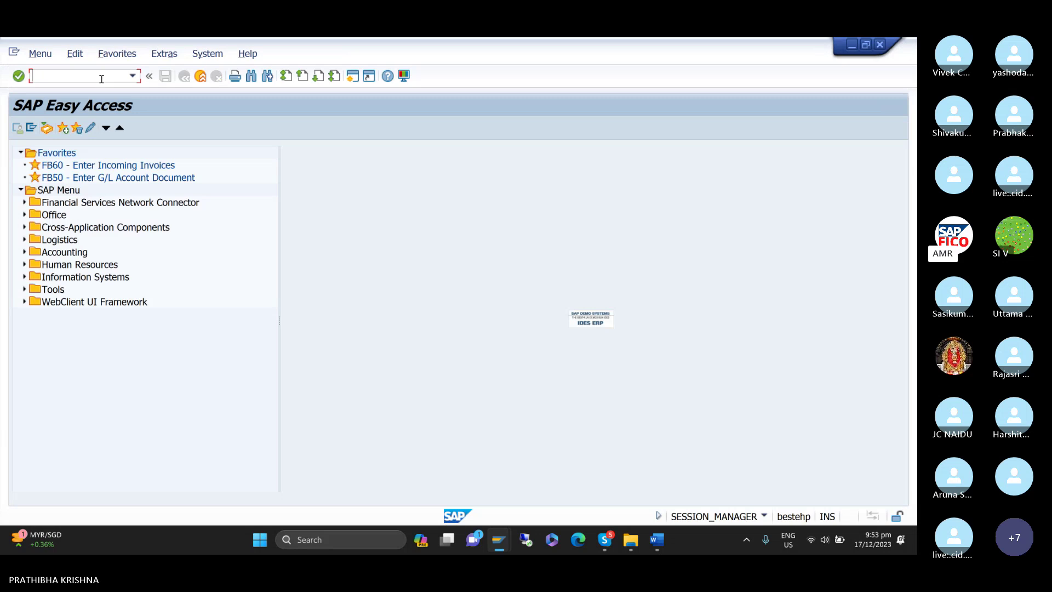
text(/NFBN1)
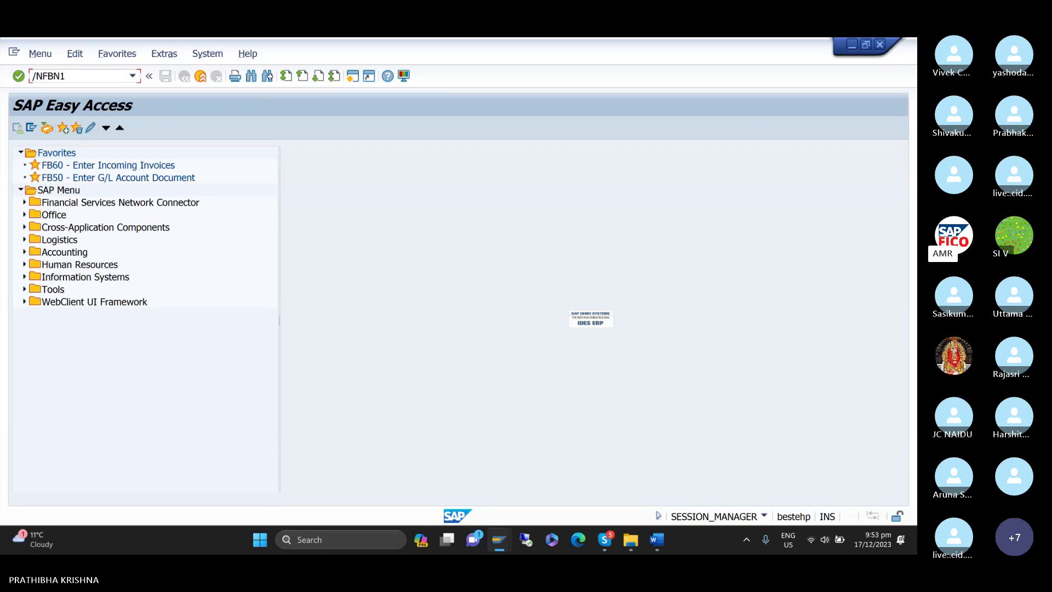
key(Return)
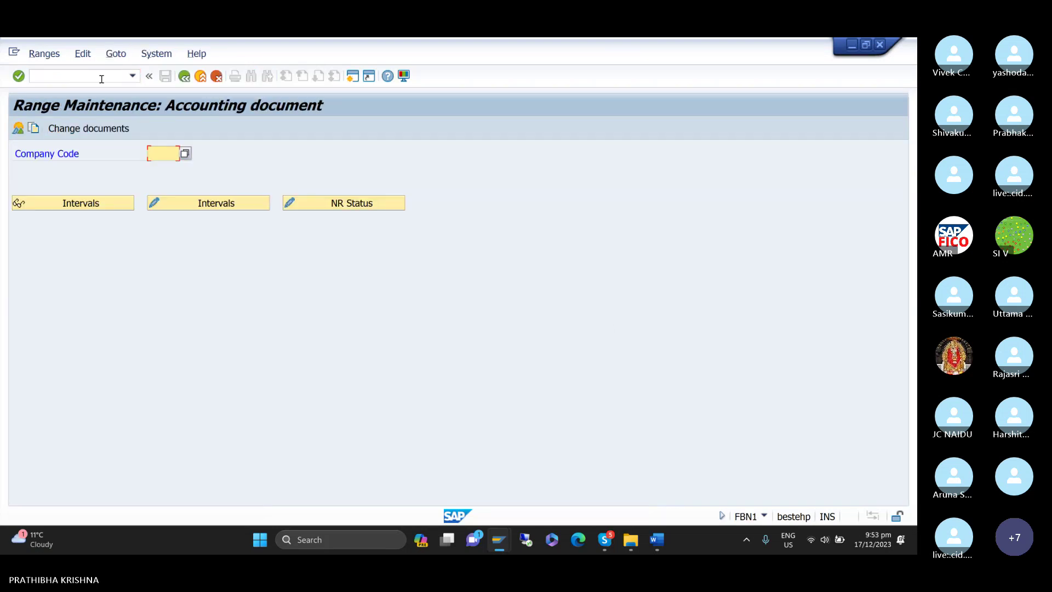
- Open the accounting document number range intervals of company code TTCC for maintenance and examine the status of interval 19
text(TTCC)
click(196, 203)
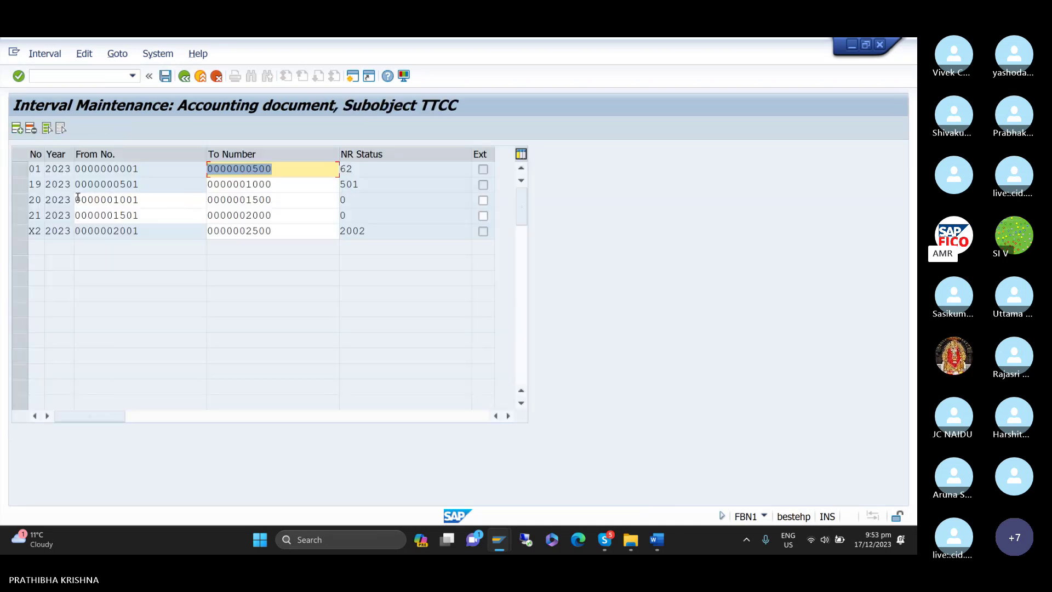
click(20, 185)
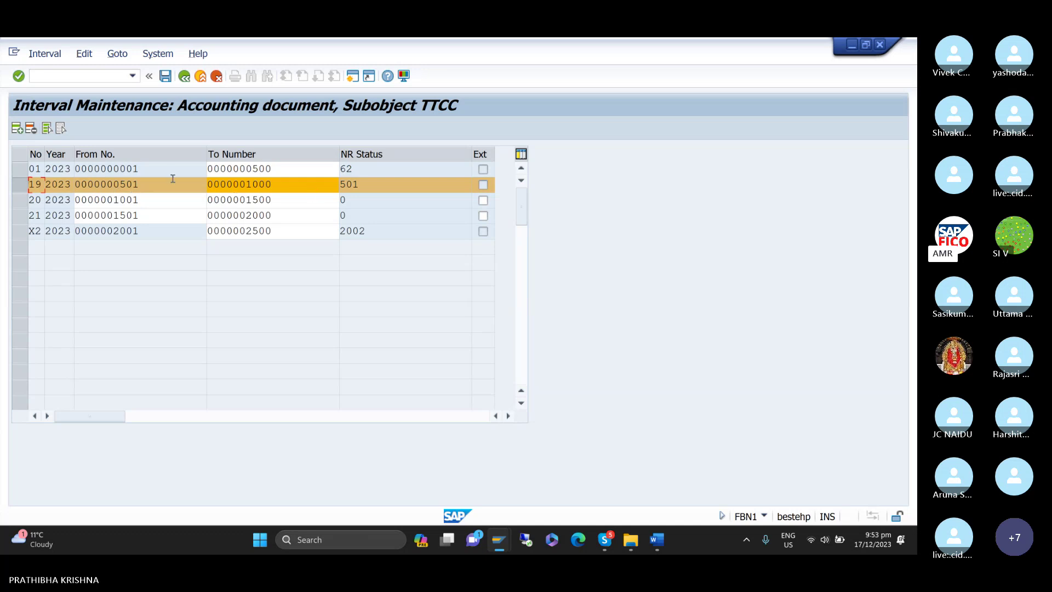
click(380, 184)
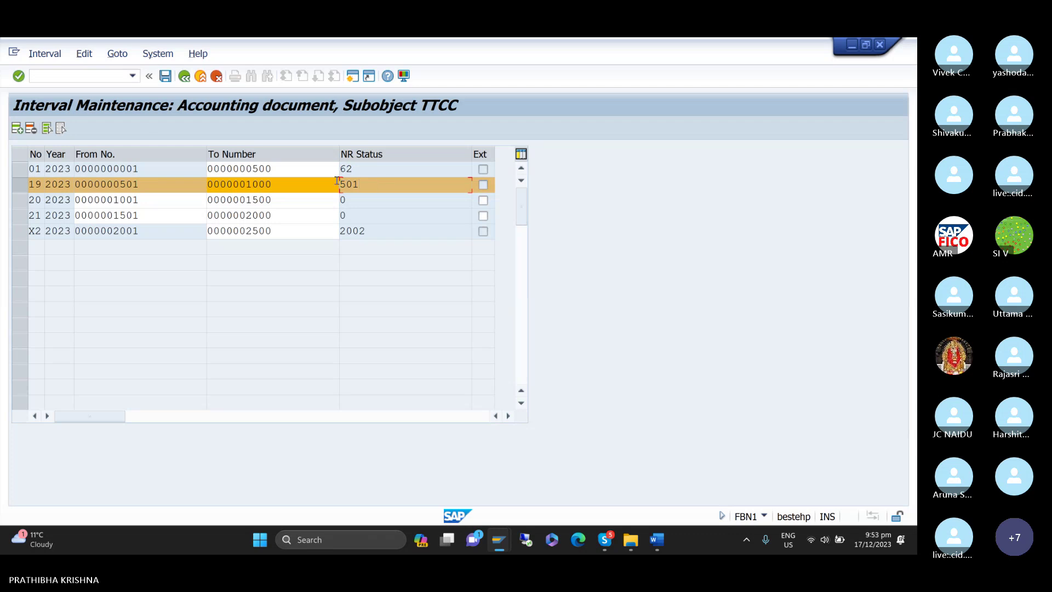
- Run transaction OBA7 with /NOBA7 to list the document types
click(114, 74)
text(/NOBA)
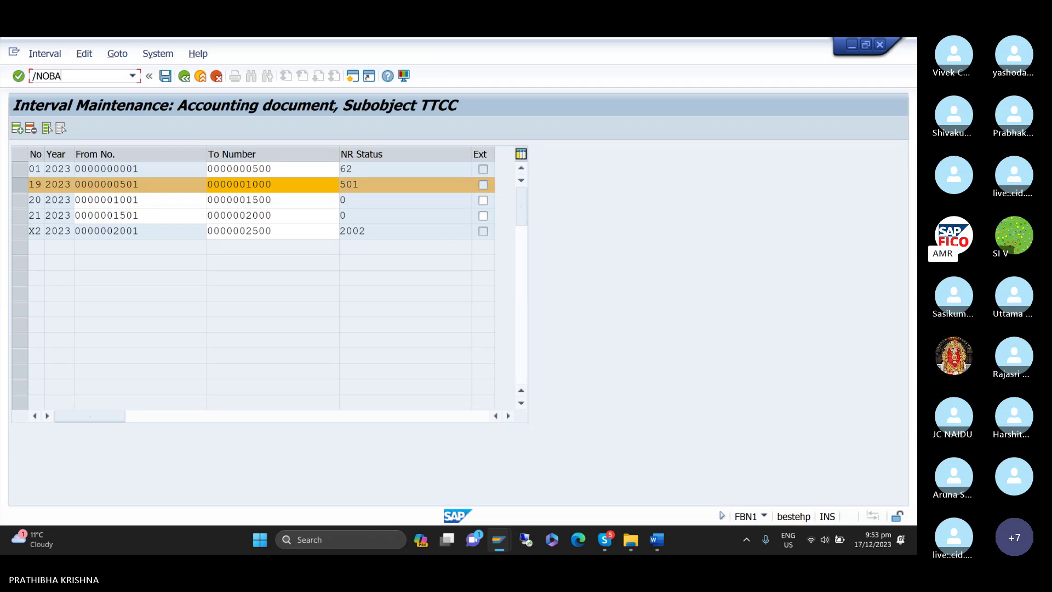
text(7)
key(Return)
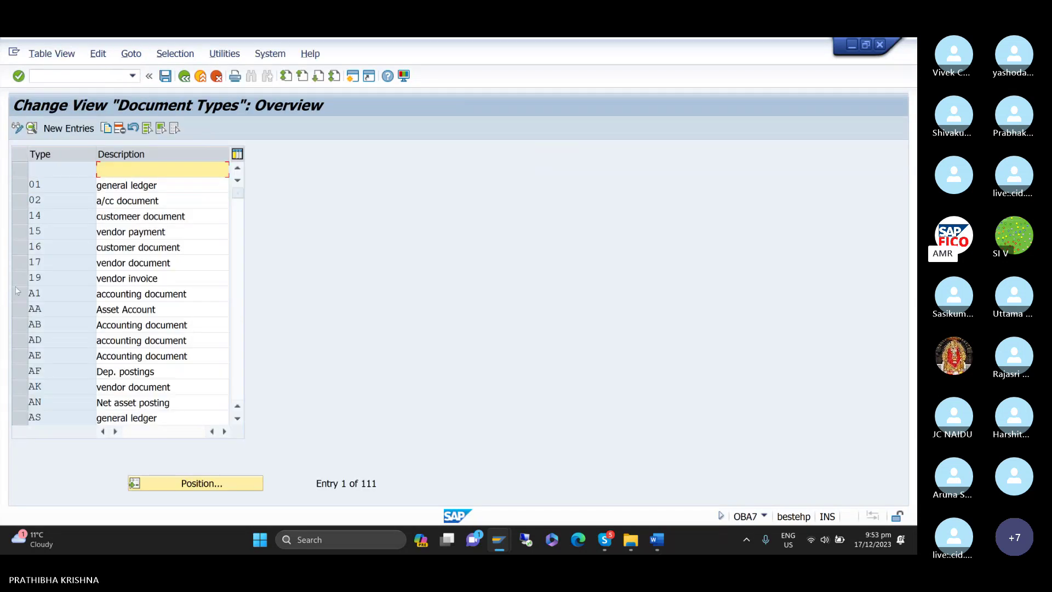
- Find document type KR (Vendor invoice) in the list and open its details
scroll(126, 384, down, 2)
scroll(126, 384, down, 19)
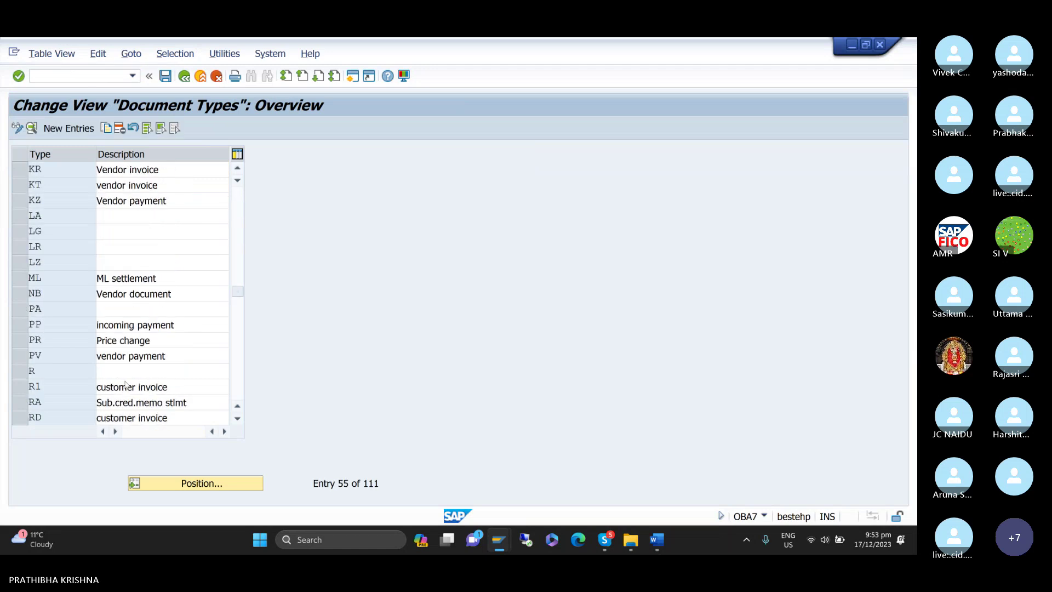
scroll(125, 383, down, 2)
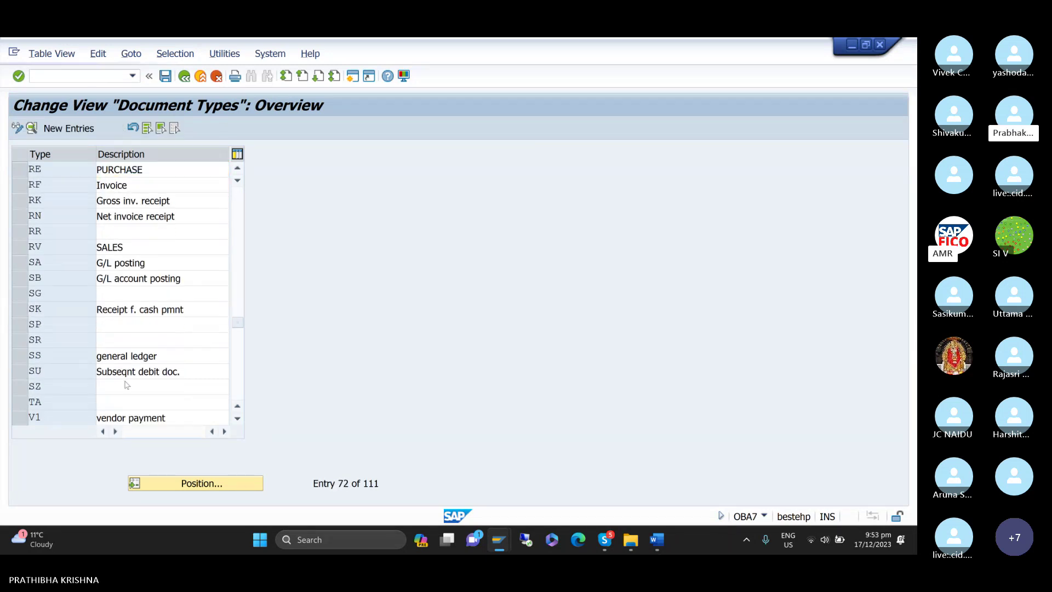
scroll(125, 383, up, 5)
scroll(125, 384, up, 3)
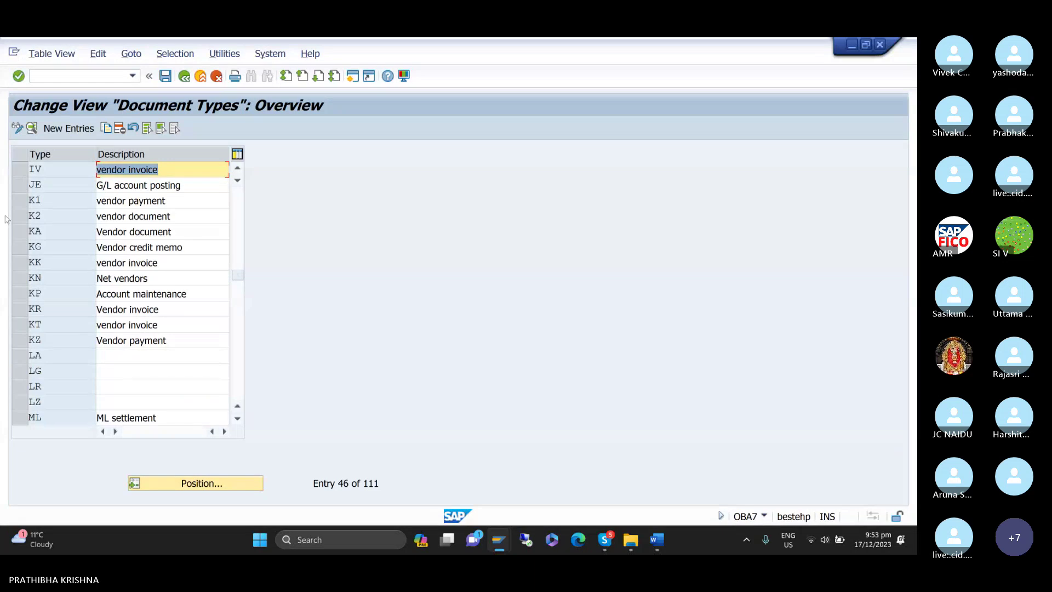
click(21, 310)
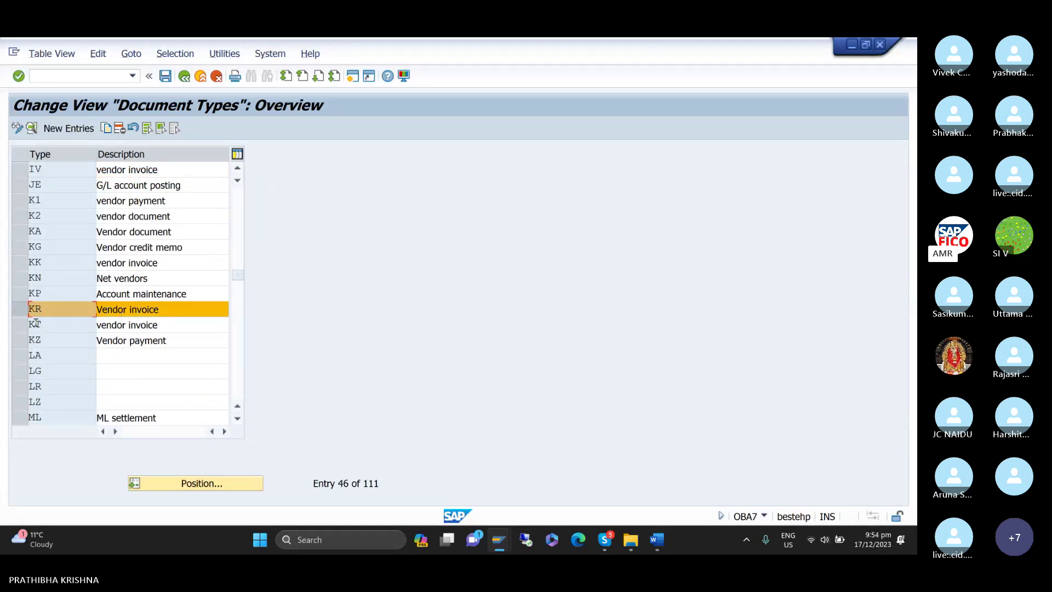
double_click(34, 307)
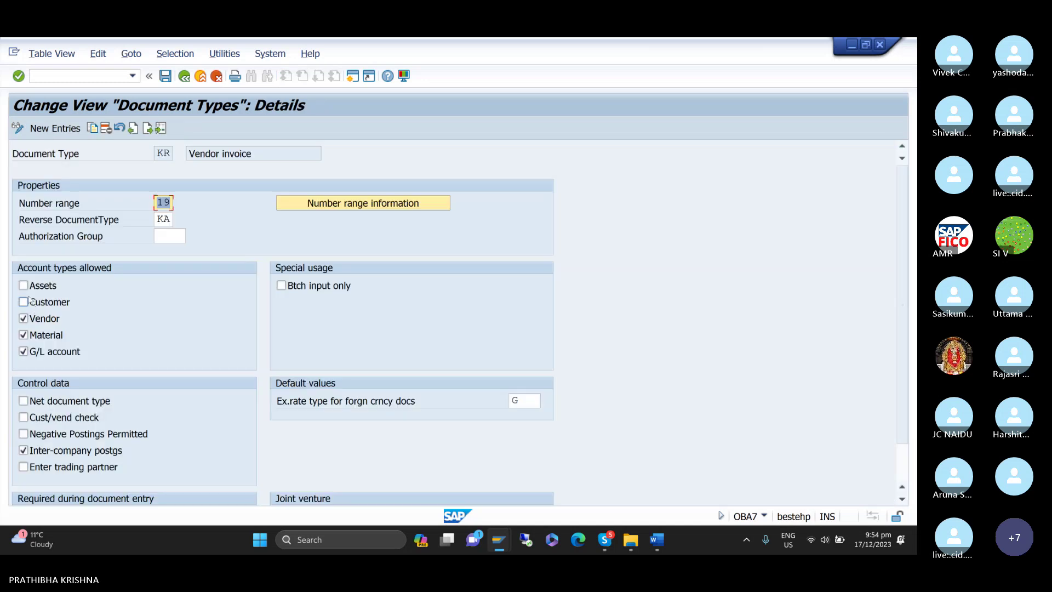
- From the KR number range information, open the intervals of company code TTCC for maintenance and select interval 19
click(350, 204)
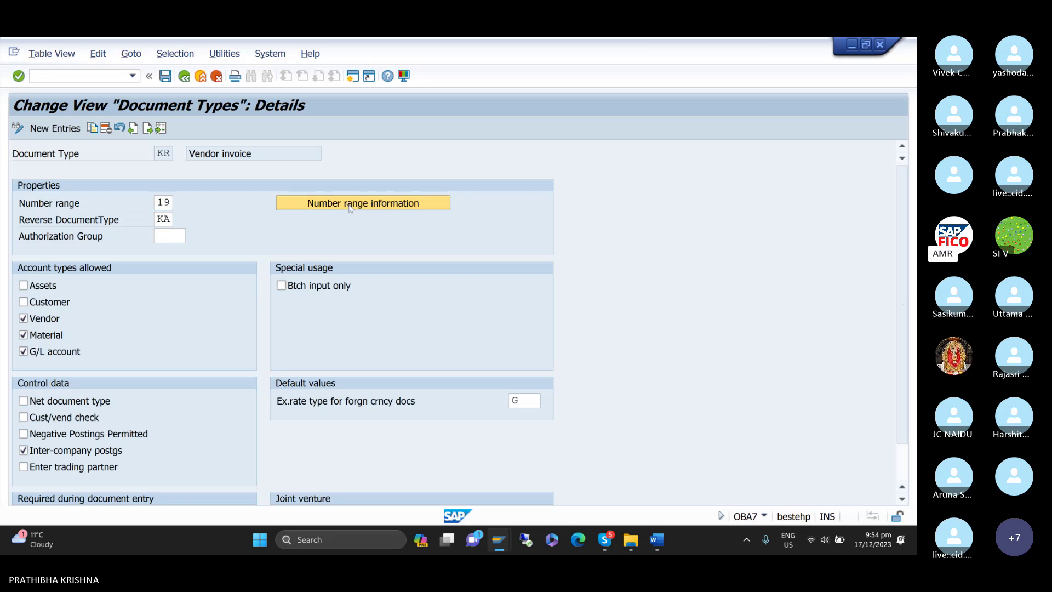
text(TTCC)
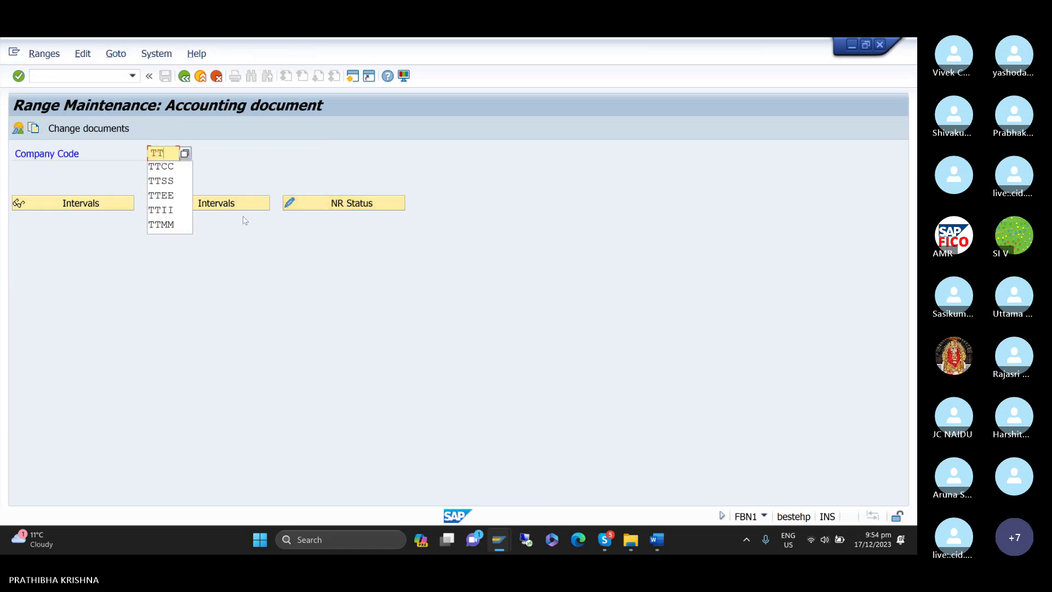
click(256, 209)
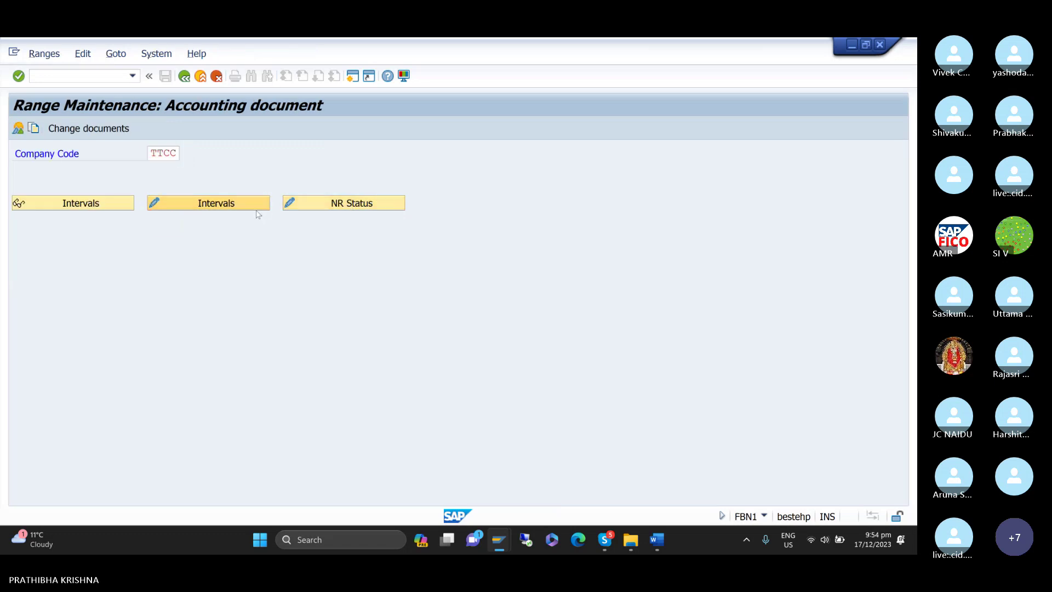
click(19, 186)
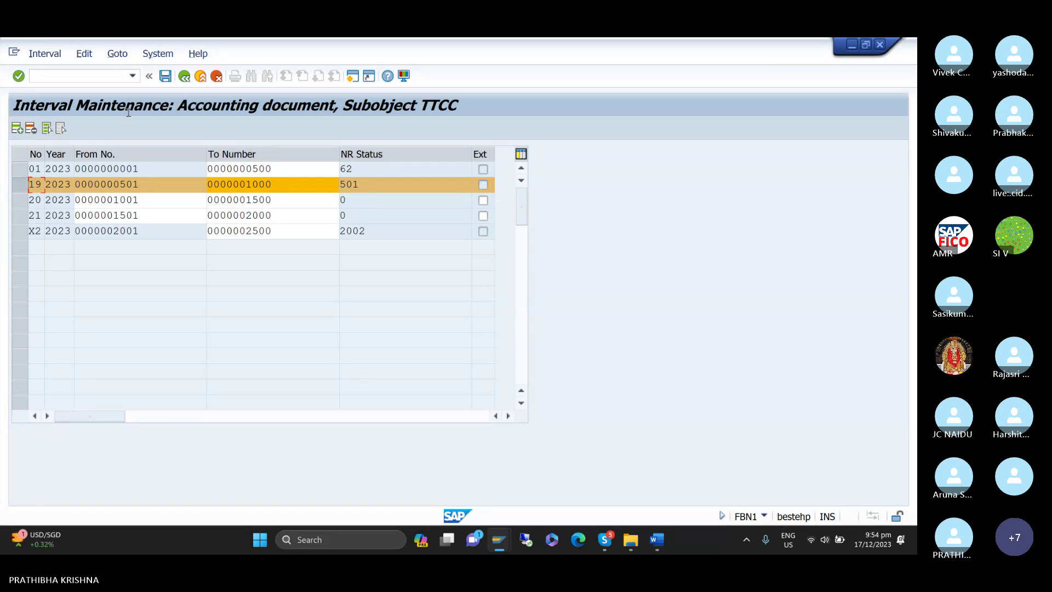
- Switch to the vendor invoice entry window, search the vendors of company code TTCC and close the result list without choosing one
mouse_move(656, 542)
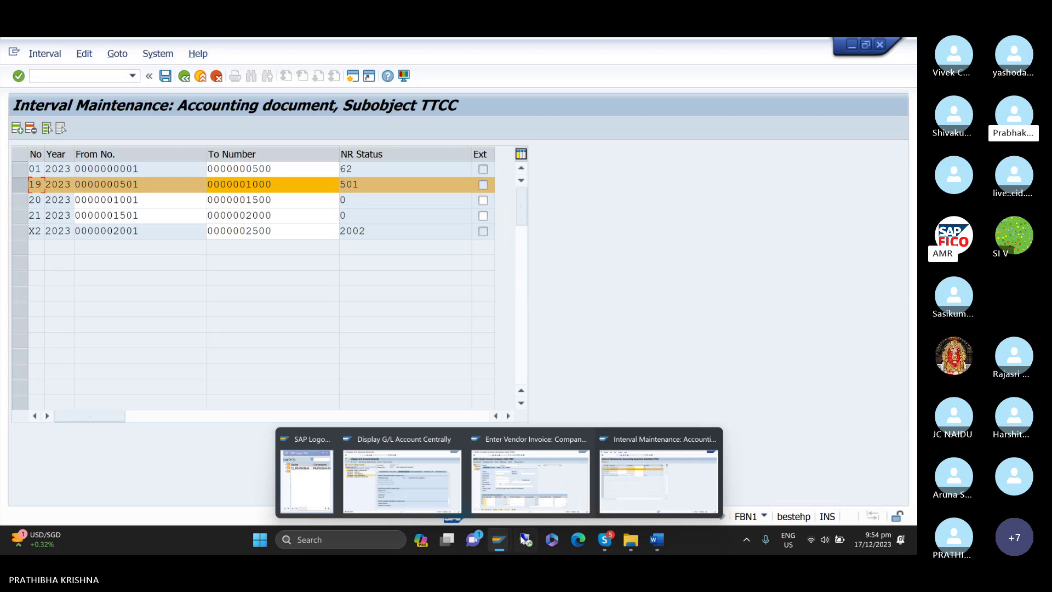
mouse_move(505, 540)
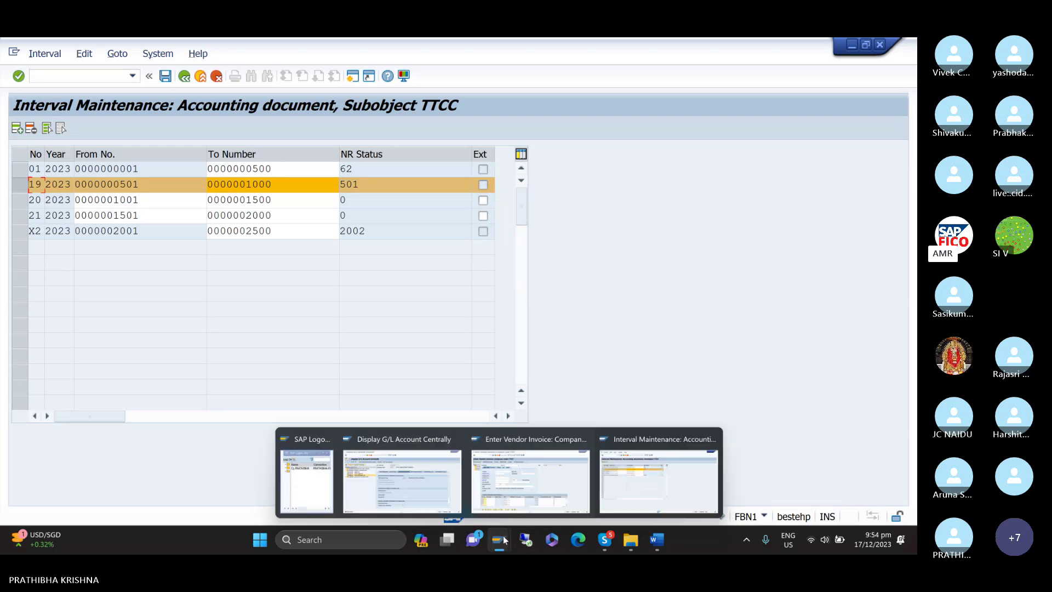
click(551, 476)
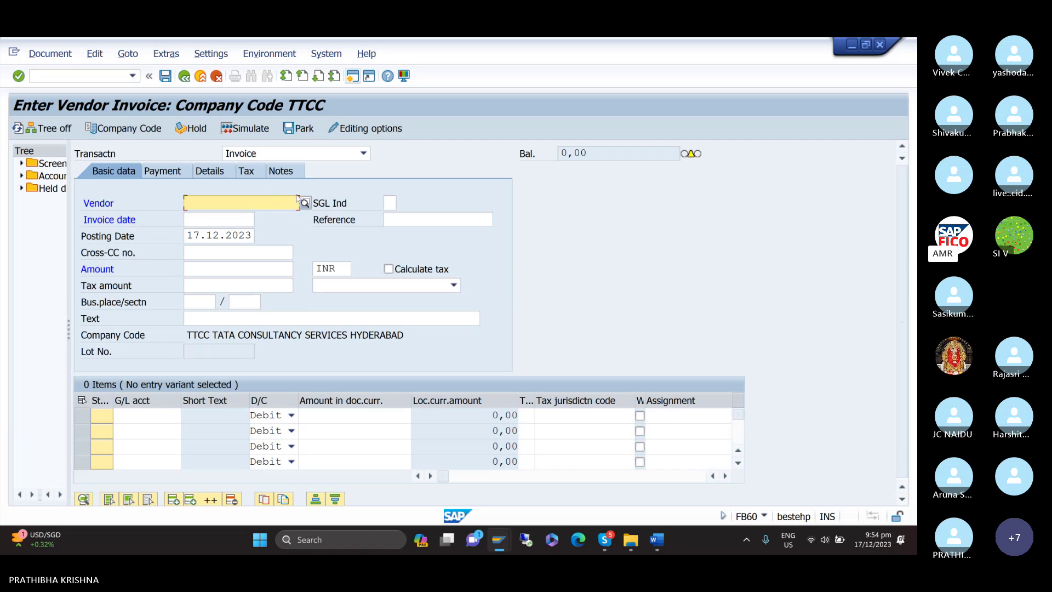
click(305, 204)
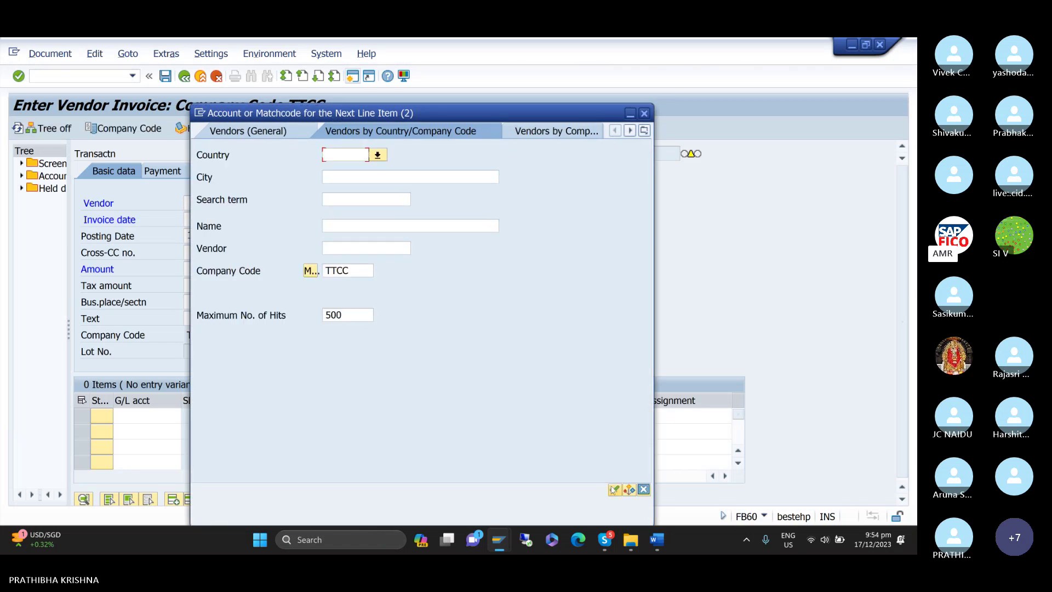
click(615, 490)
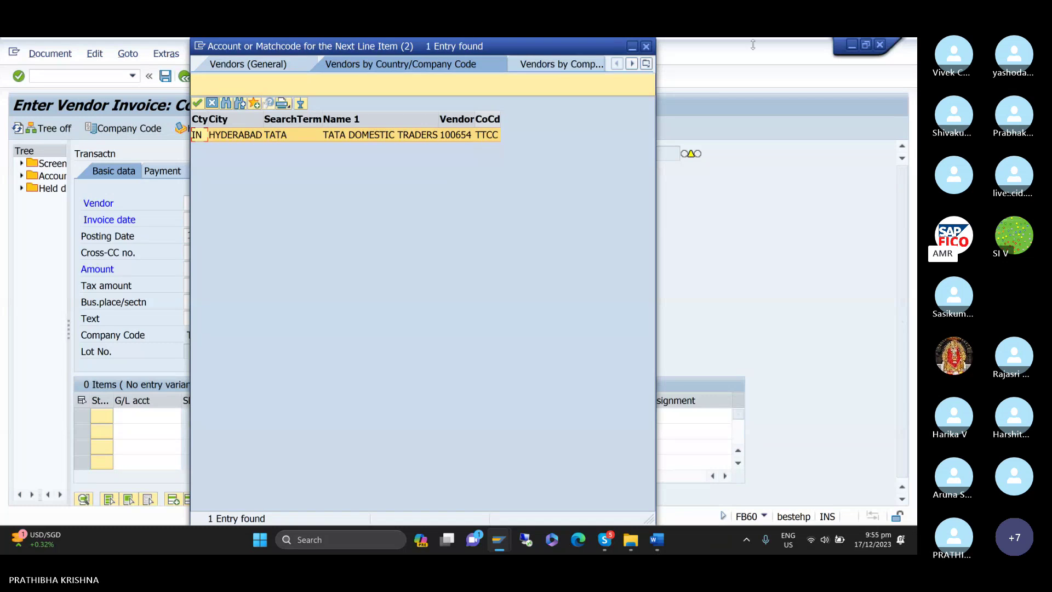
click(647, 47)
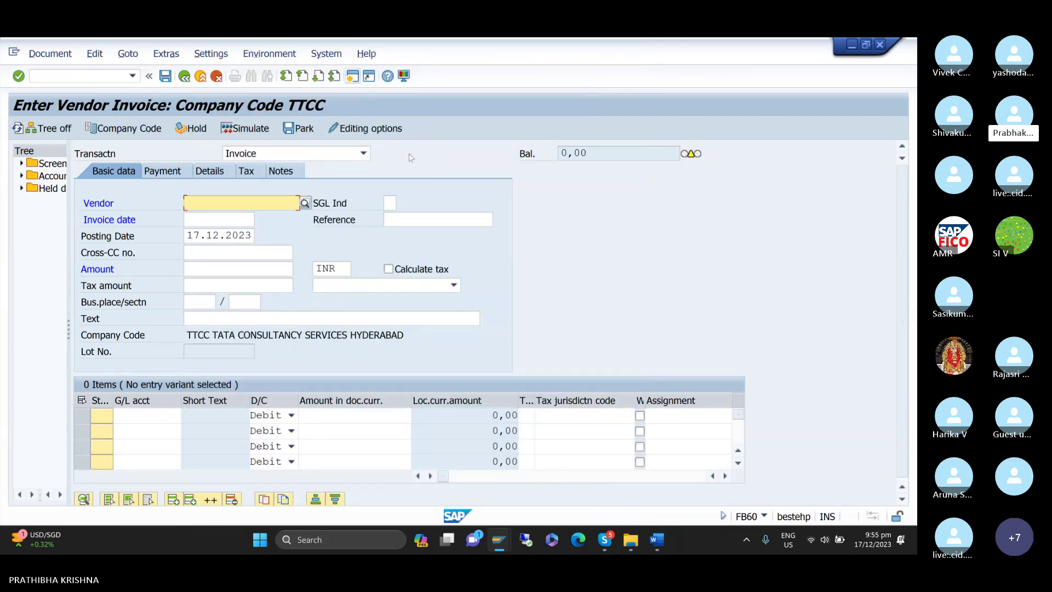
- Run transaction XKN1 with /NXKN1 and open the vendor number range intervals for maintenance
click(121, 76)
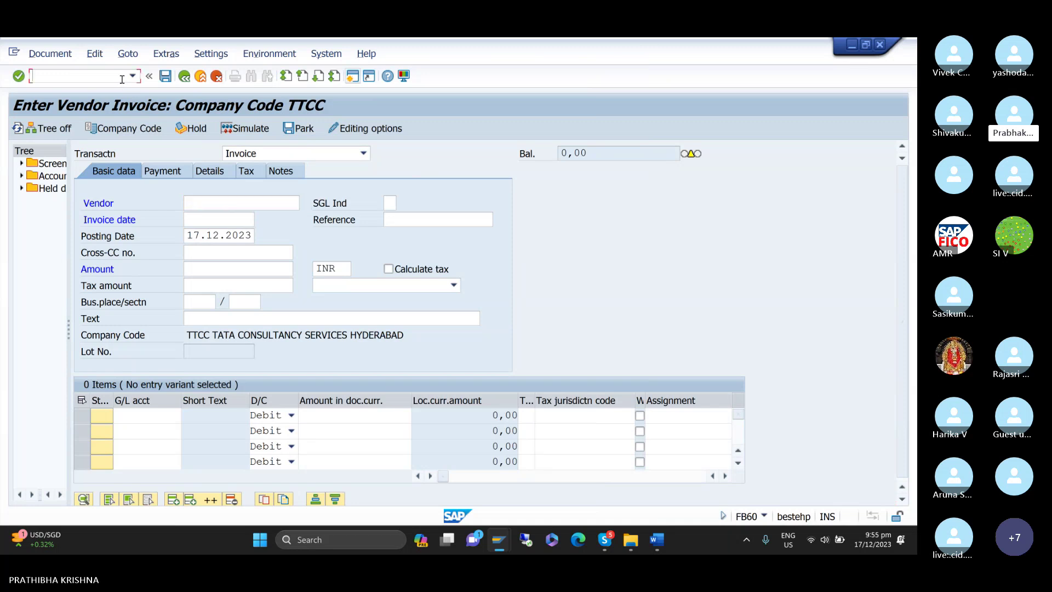
text(/NX)
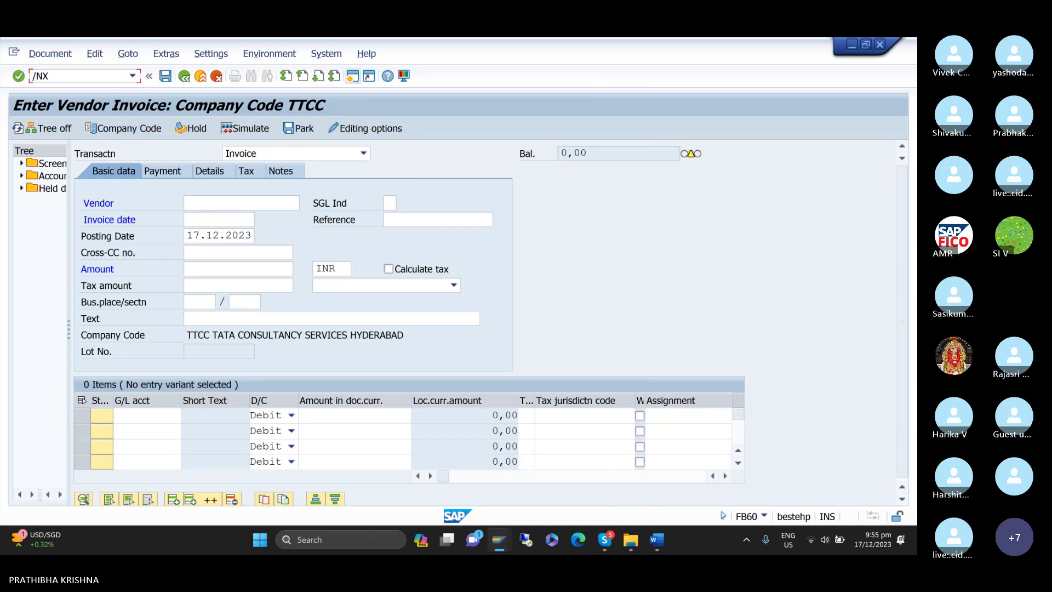
key(BackSpace)
text(XKN1)
key(Return)
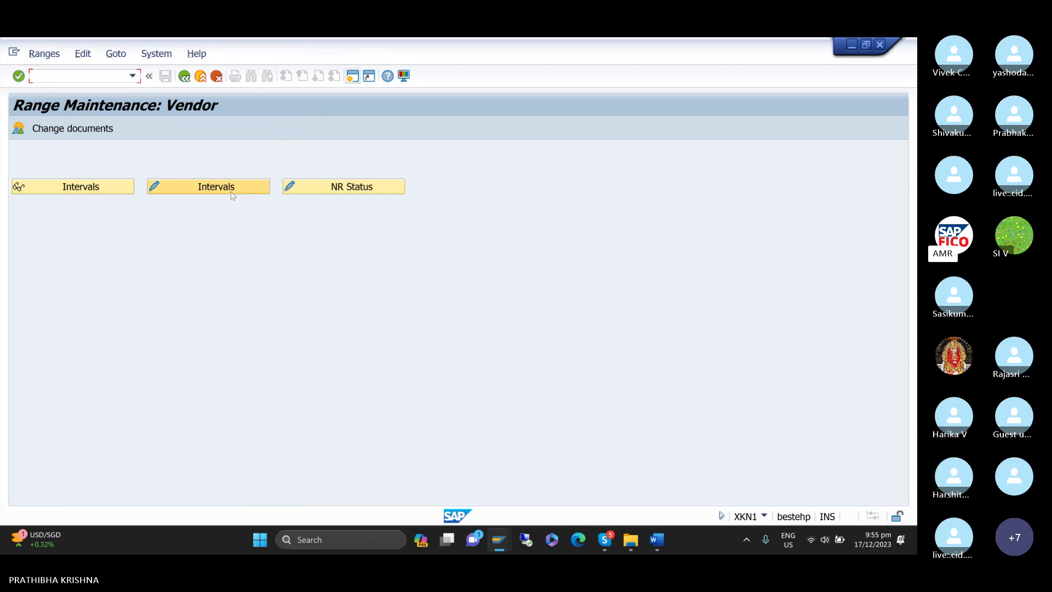
click(232, 193)
- Select vendor intervals 02, 03 and 04 and examine the number limits and status of interval 02
click(18, 186)
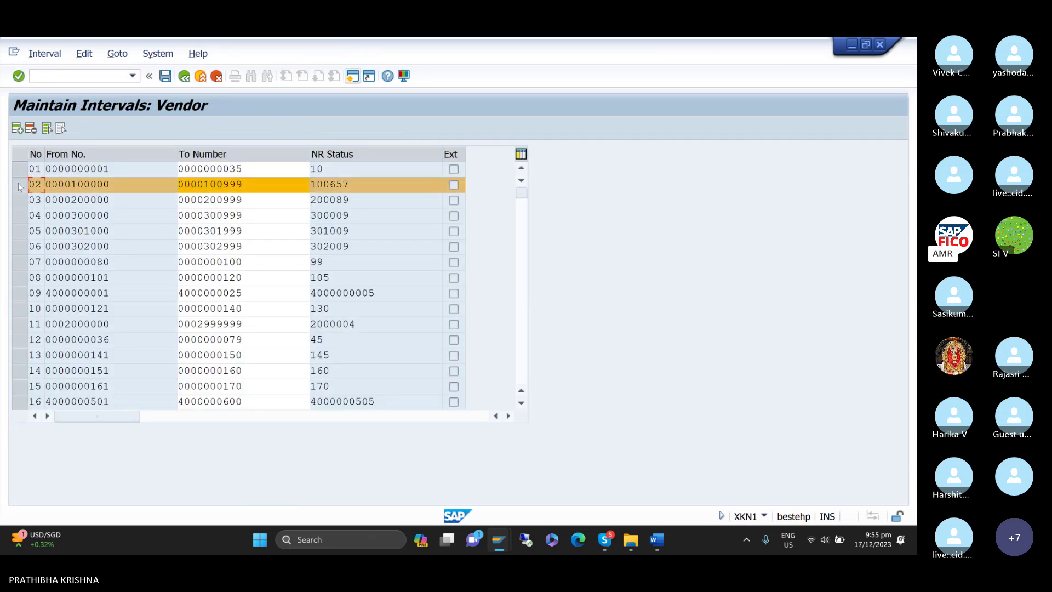
click(18, 202)
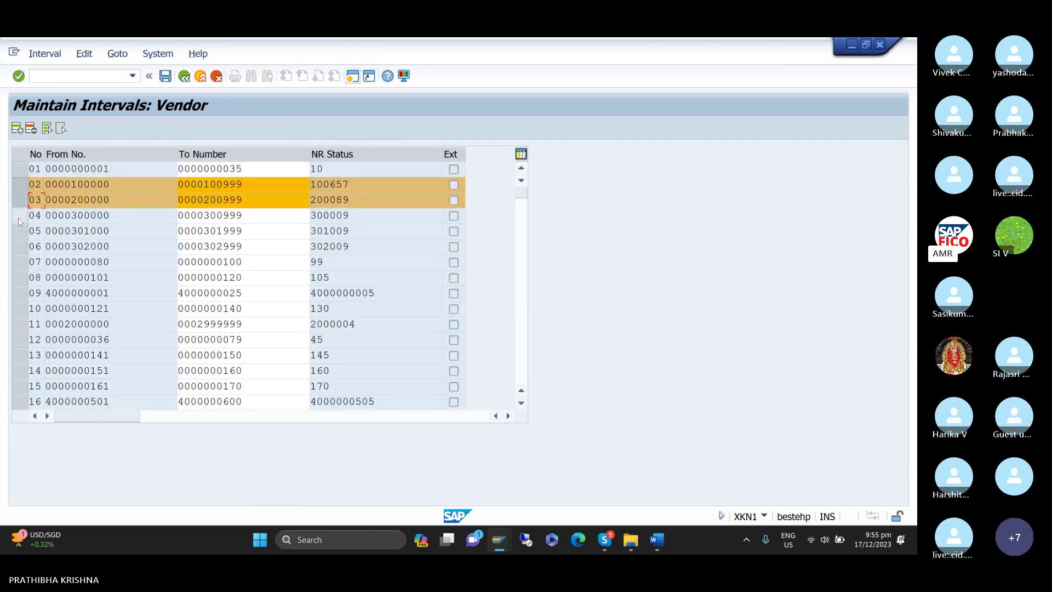
click(19, 220)
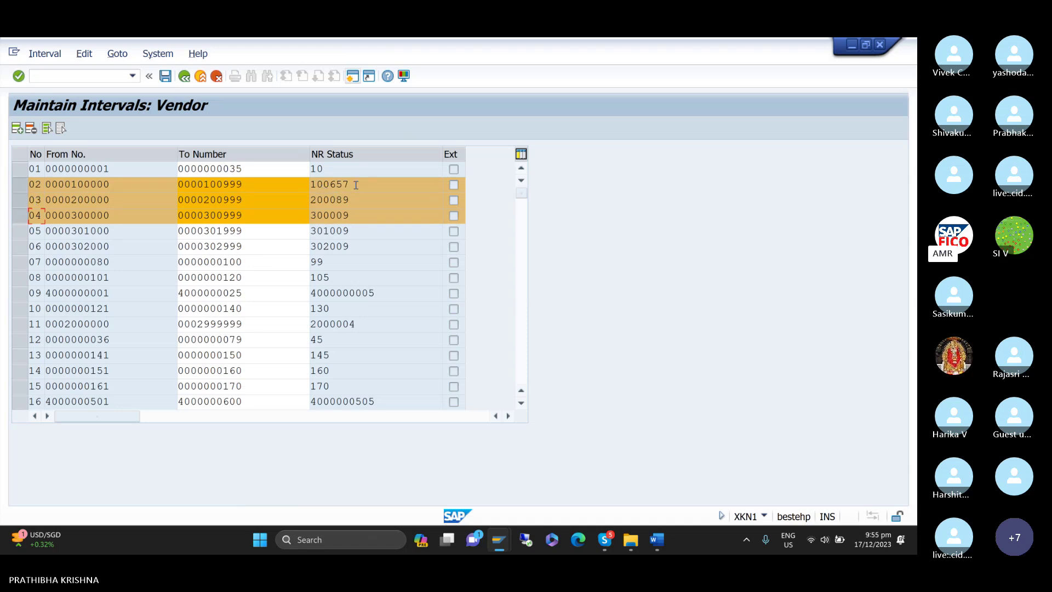
drag(357, 185, 287, 190)
drag(119, 187, 58, 186)
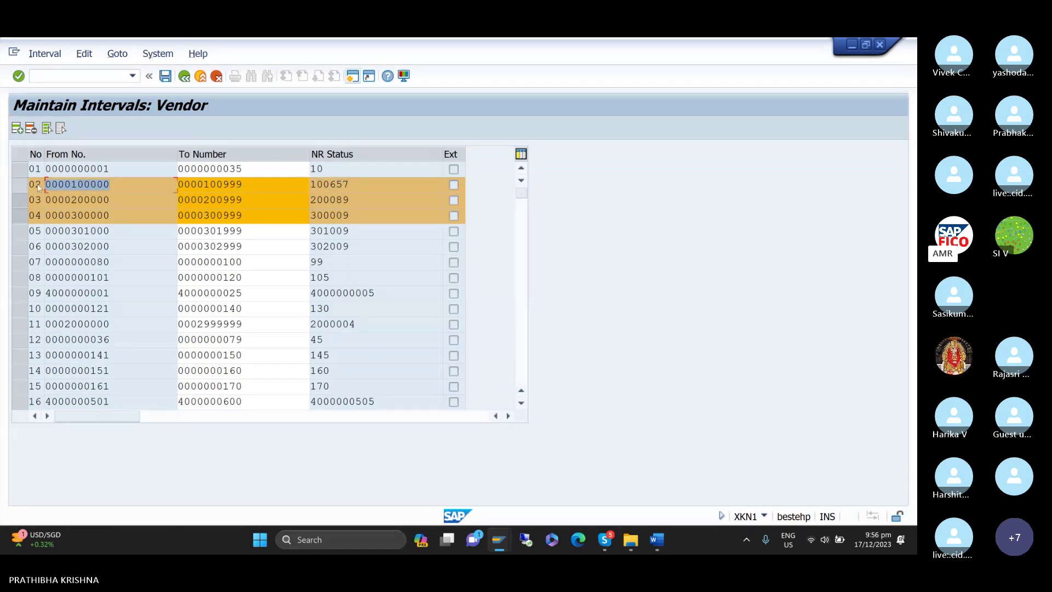
click(248, 183)
drag(248, 183, 138, 198)
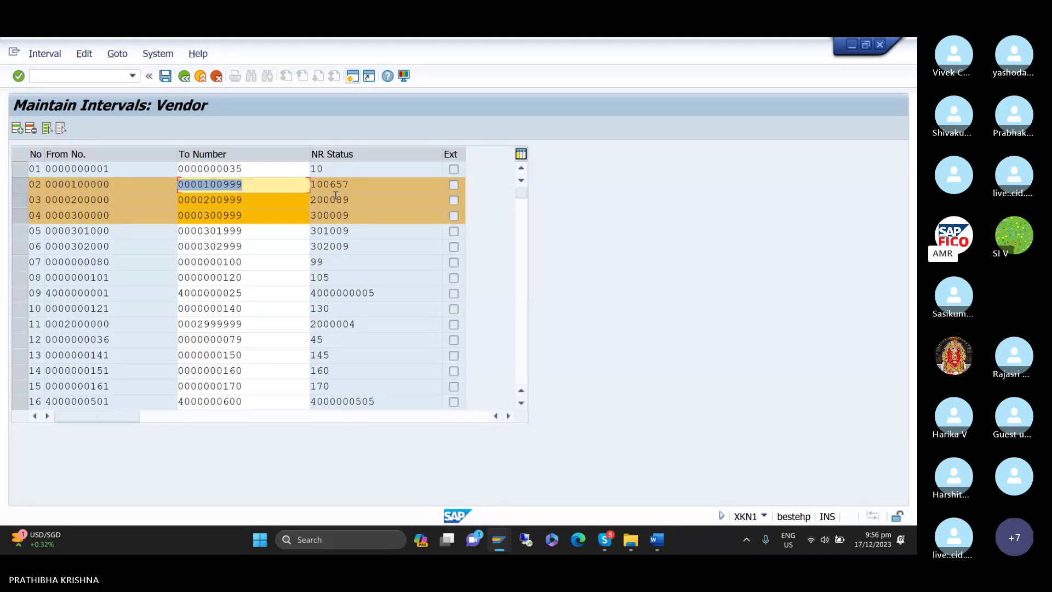
- Run transaction OBAS with /NOBAS to list the number ranges assigned to the vendor account groups
click(118, 78)
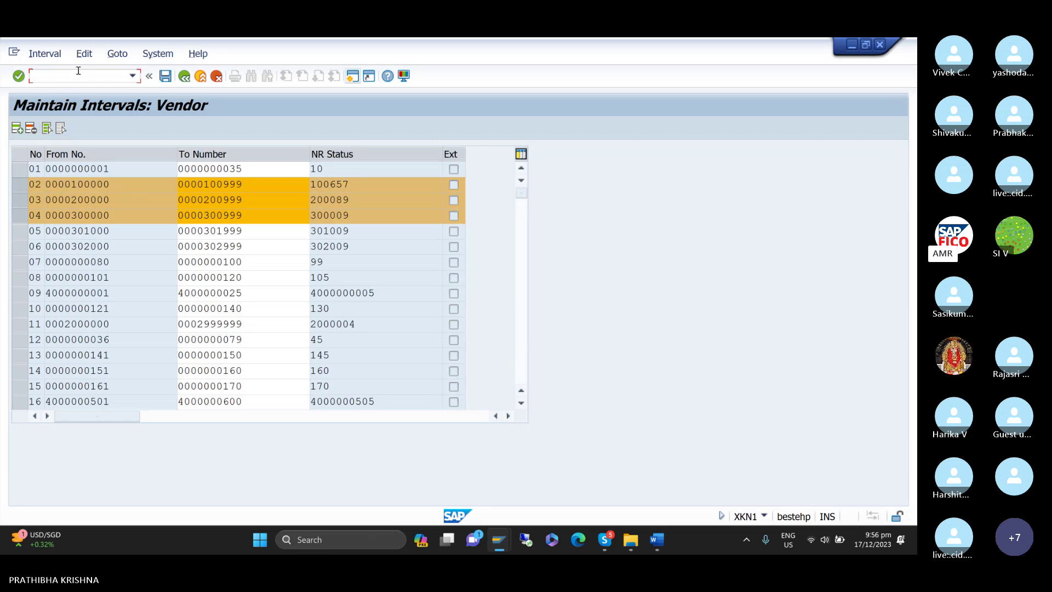
text(/NOBAS)
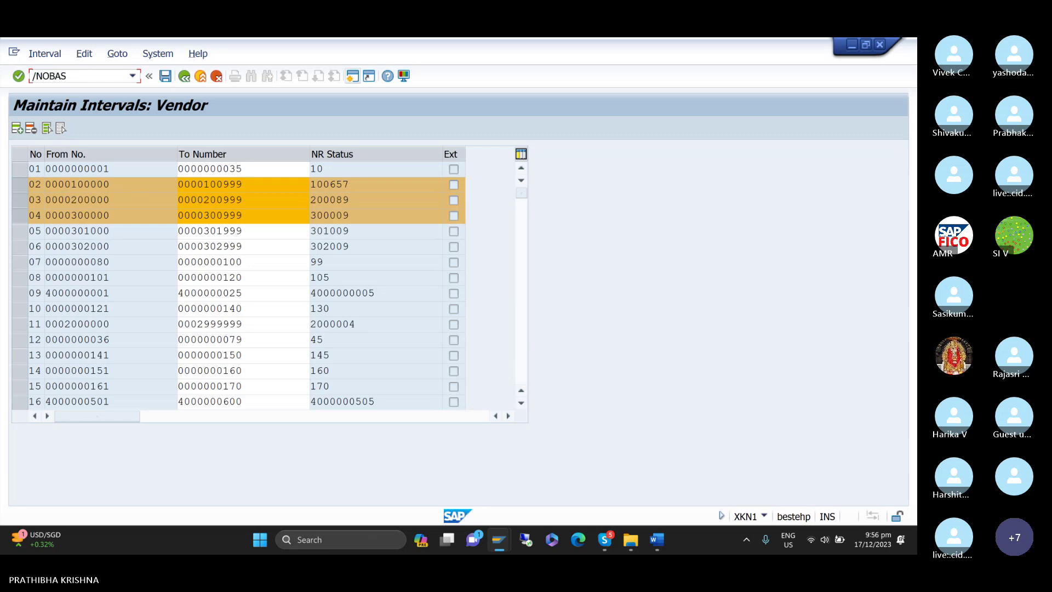
key(Return)
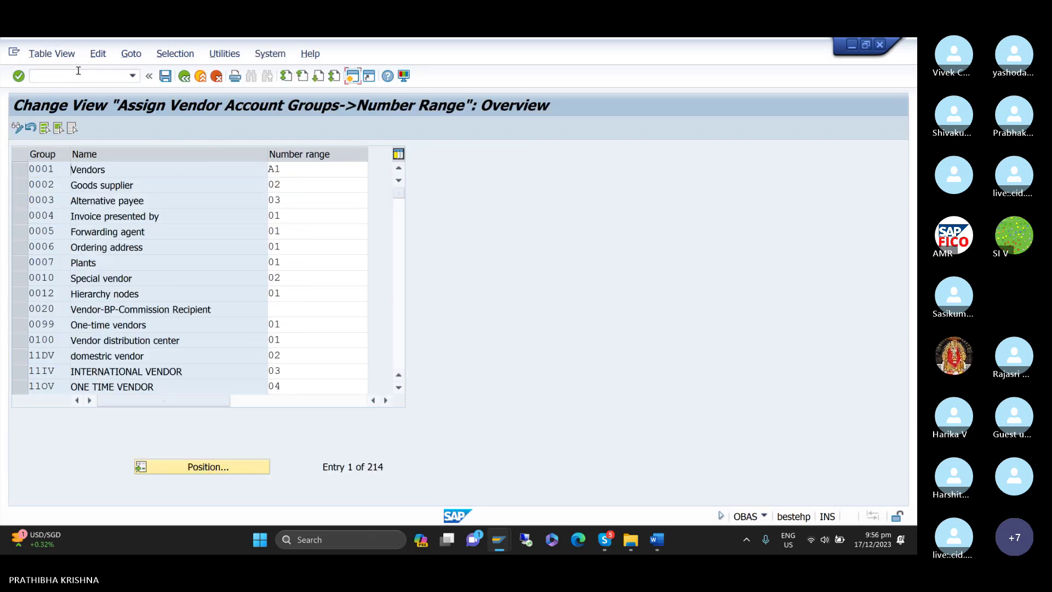
- Position the list at account group TCDV and select groups TCDV, TCIV and TCOV to examine their number ranges
click(231, 467)
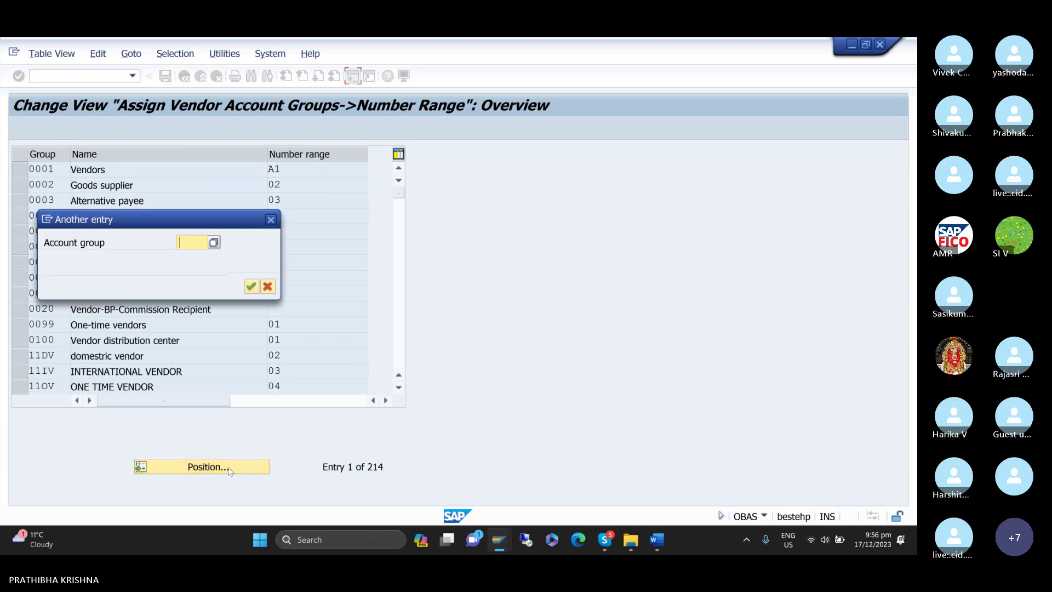
text(TC)
key(Down)
key(Down)
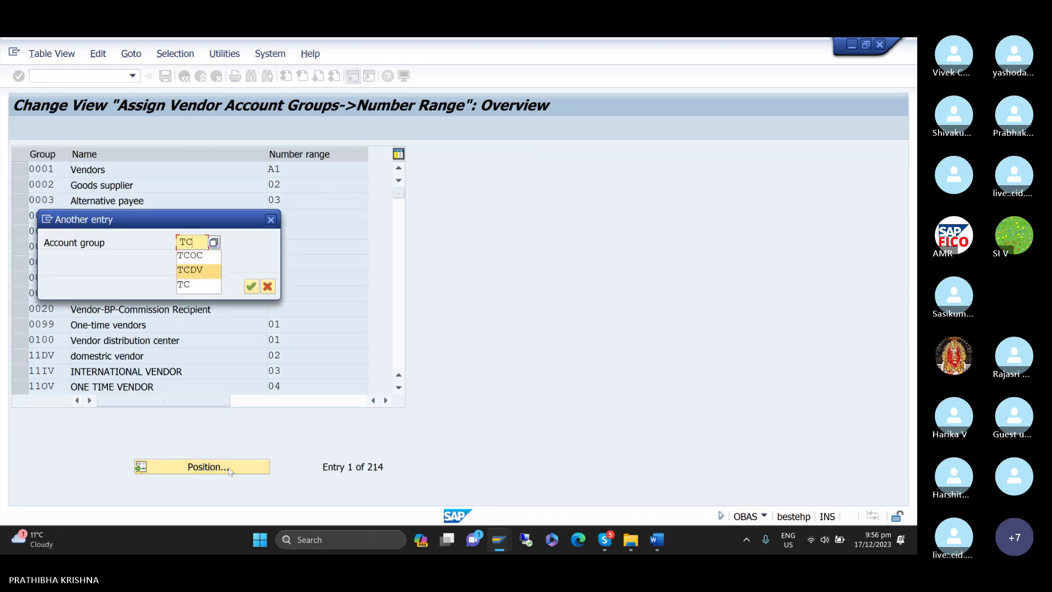
key(Return)
key(Return)
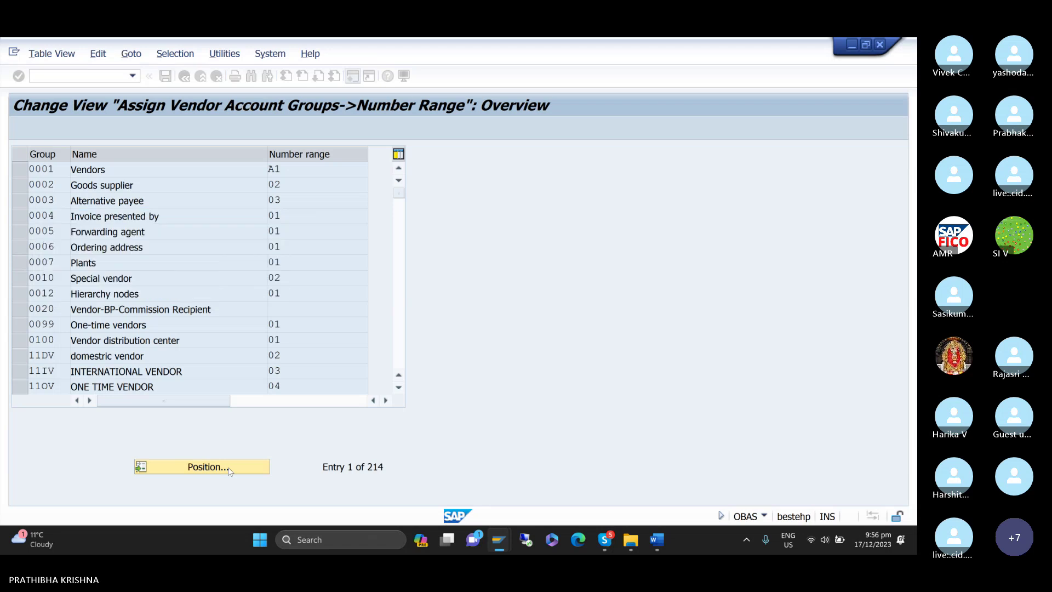
click(21, 169)
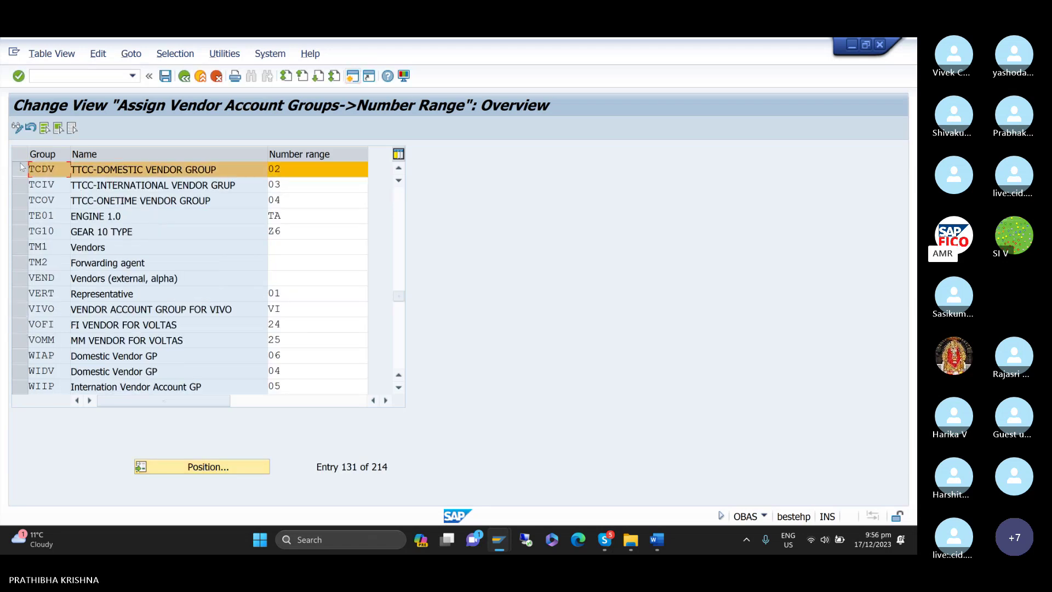
click(23, 189)
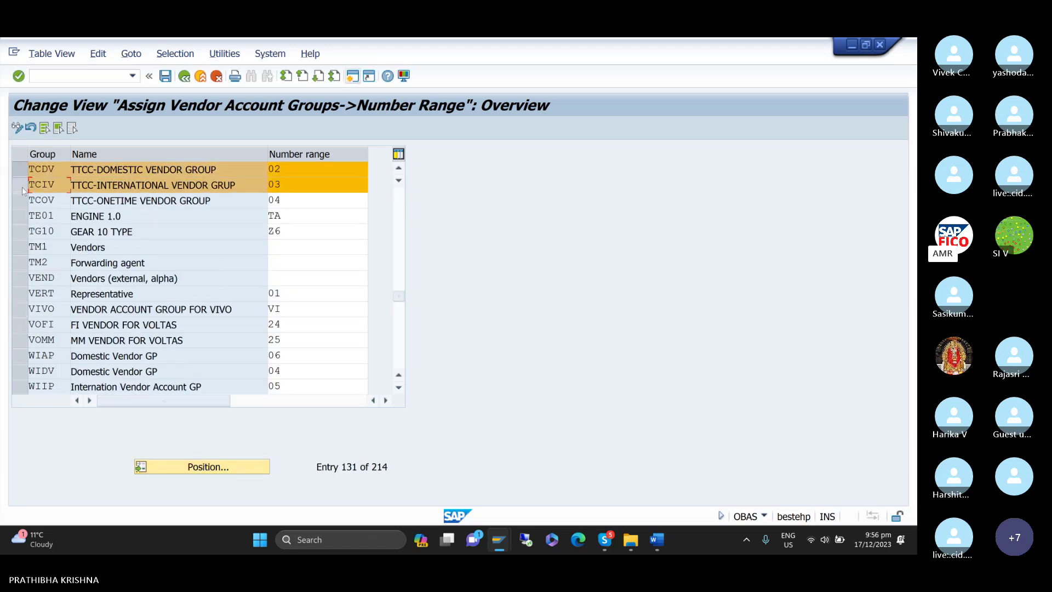
click(23, 202)
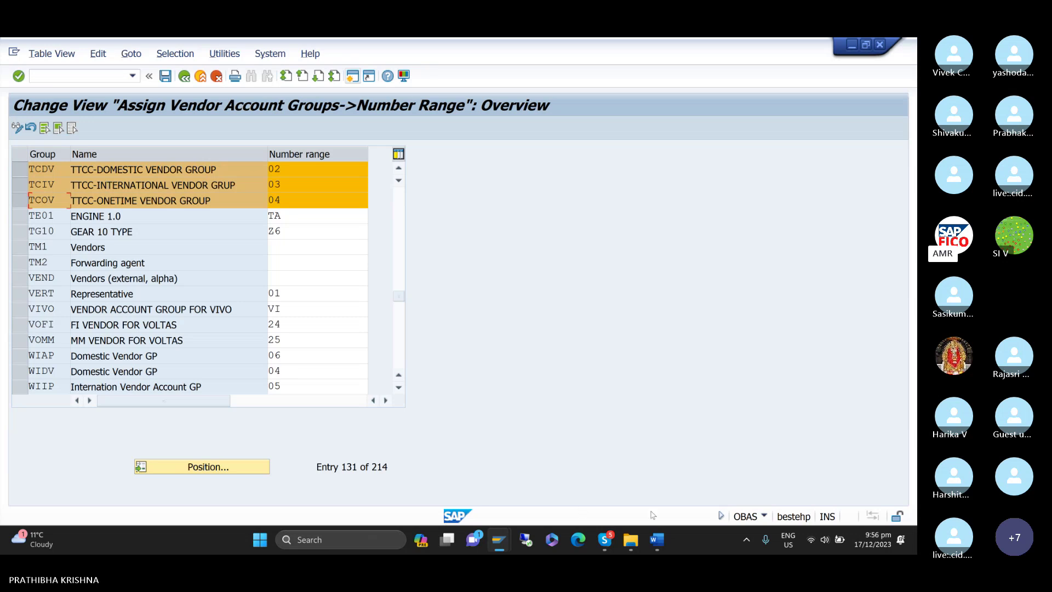
- Switch to the ACCOUNTS PAYABLE document in Word and read the notes on vendor invoice posting for the raw material purchase
mouse_move(665, 546)
click(662, 482)
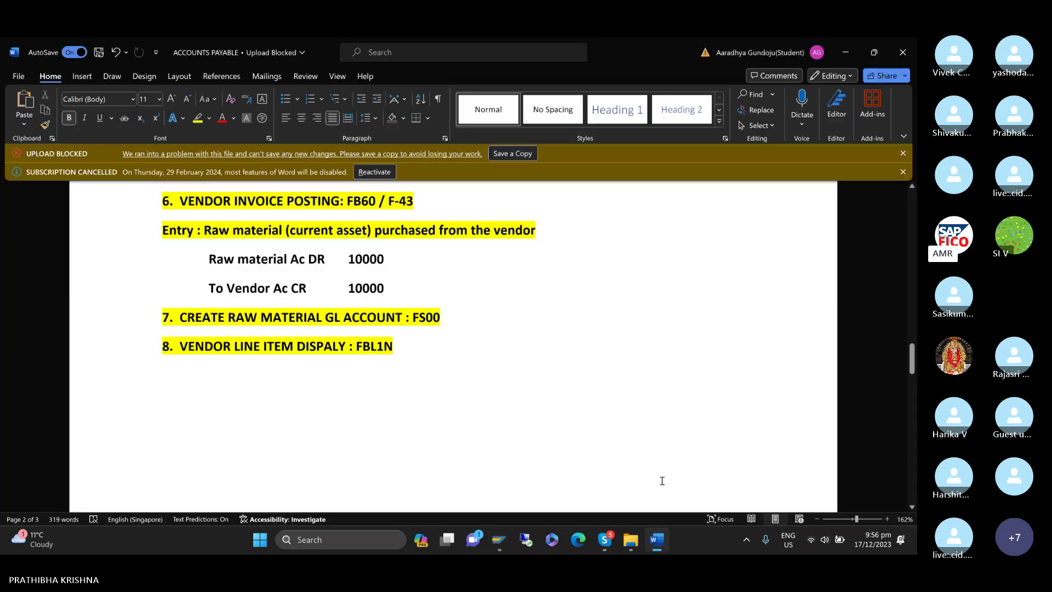
scroll(503, 367, up, 1)
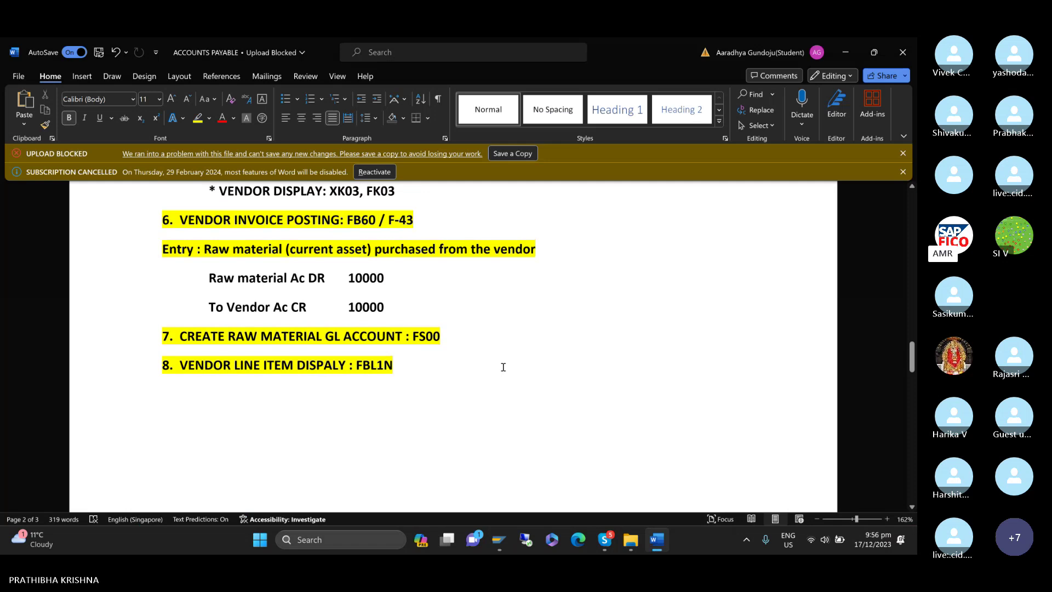
scroll(503, 367, down, 1)
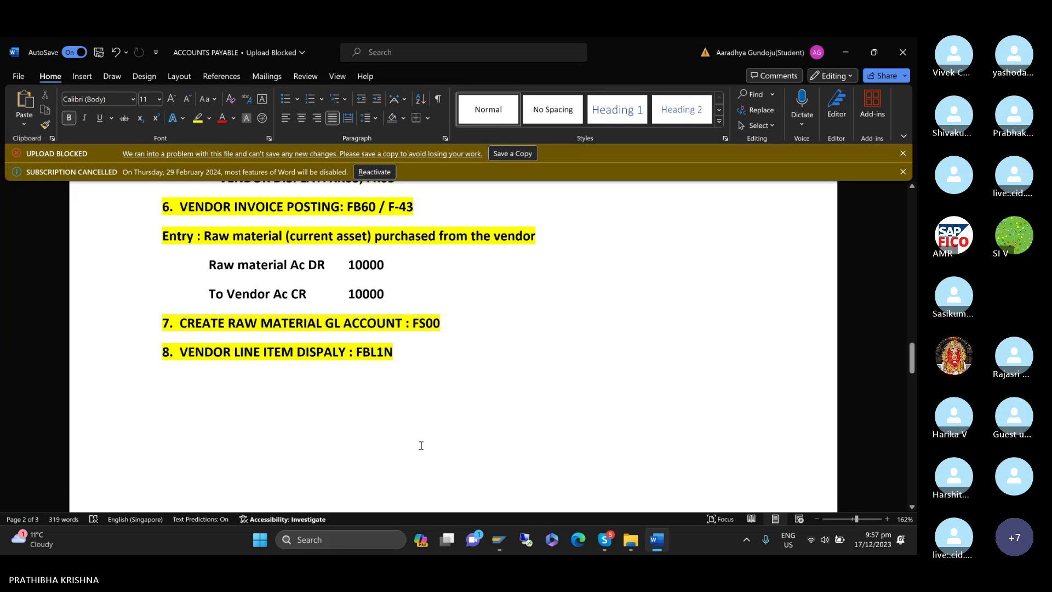
- Switch back to the SAP vendor account group window and run transaction FB60 with /NFB60
mouse_move(499, 540)
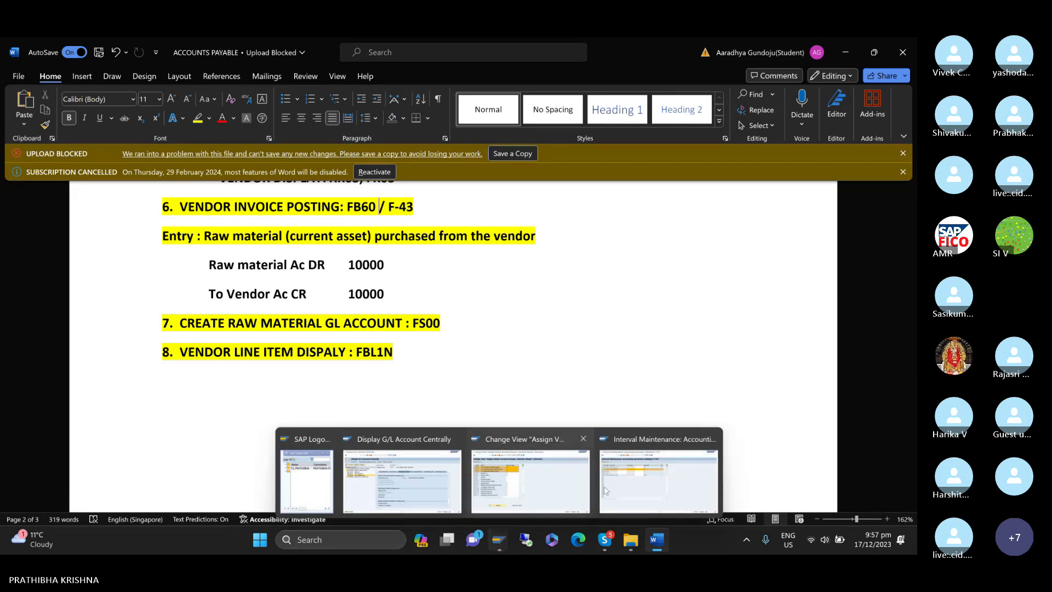
click(571, 489)
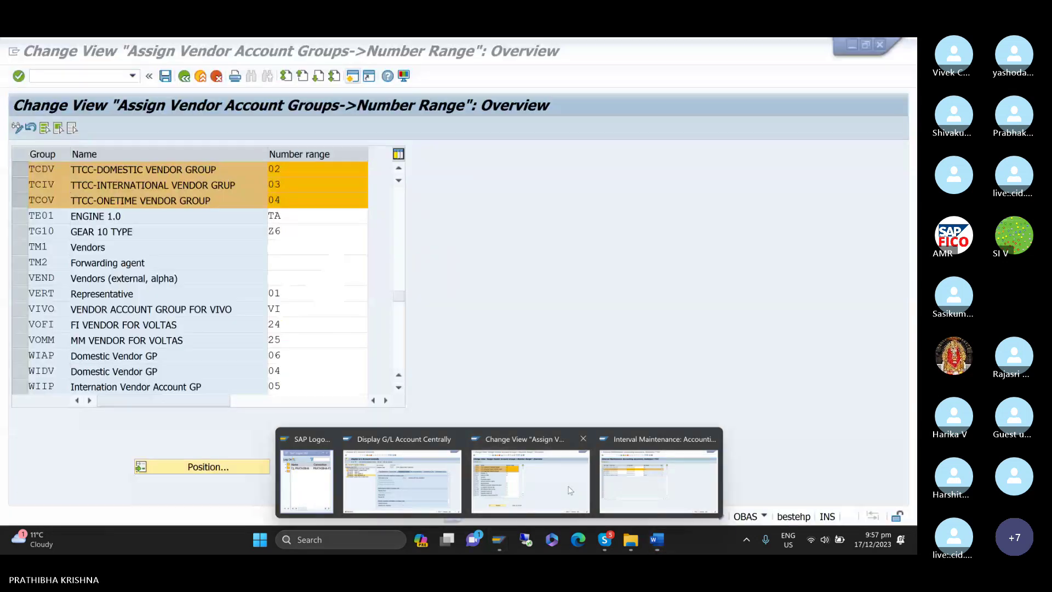
click(107, 76)
text(/NFB60)
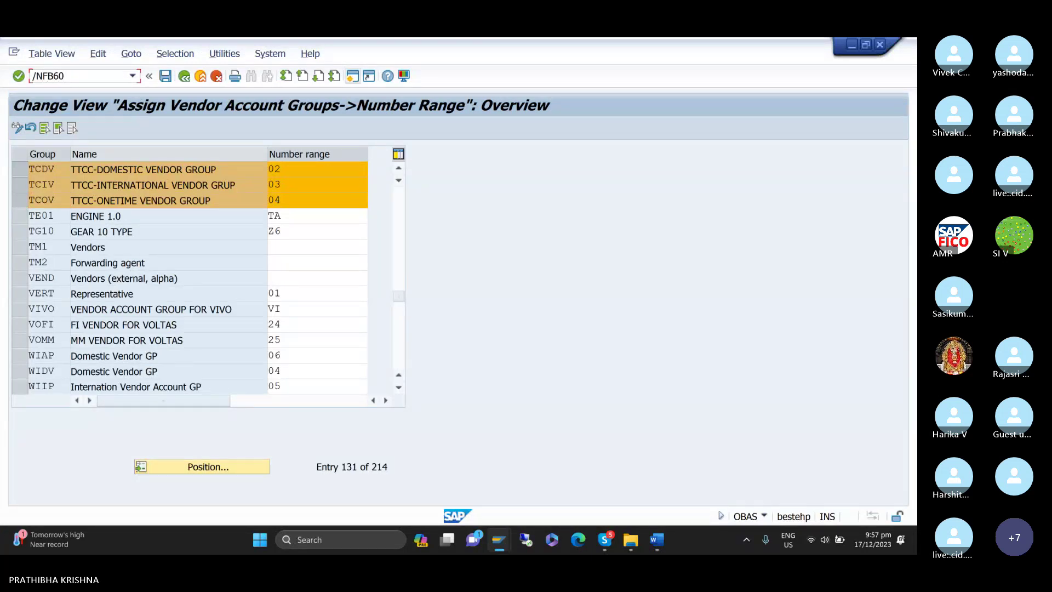
key(Return)
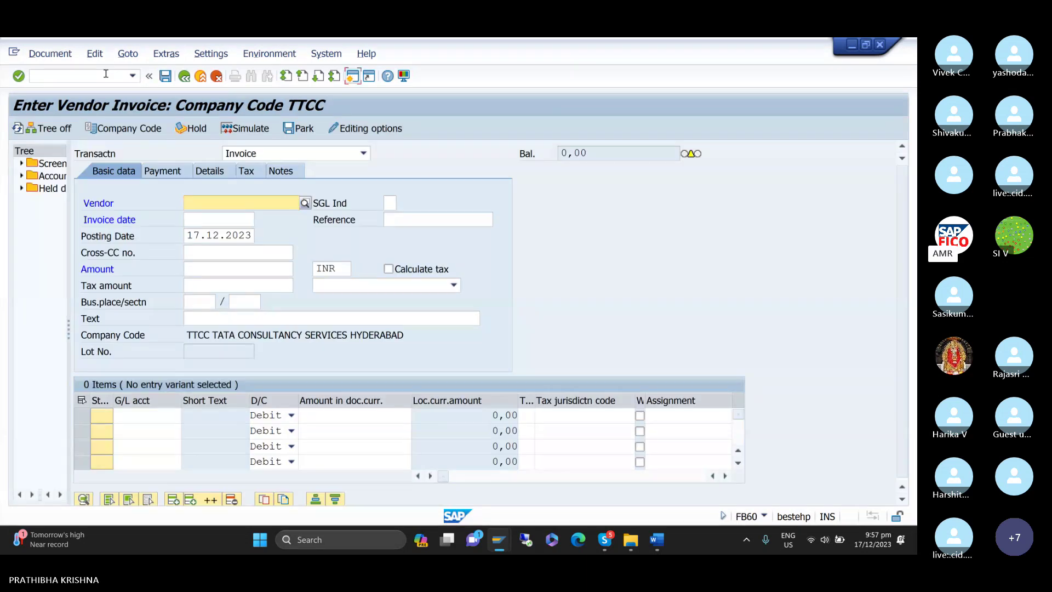
- Search the vendors of company code TTCC and choose TATA DOMESTIC TRADERS as the invoice vendor
click(263, 204)
key(F4)
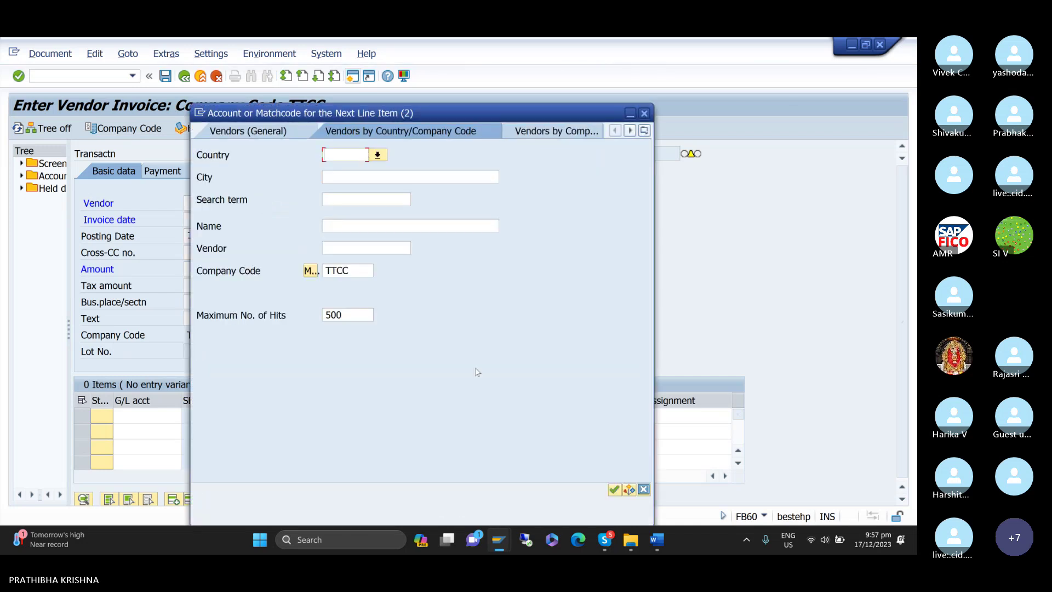
click(615, 489)
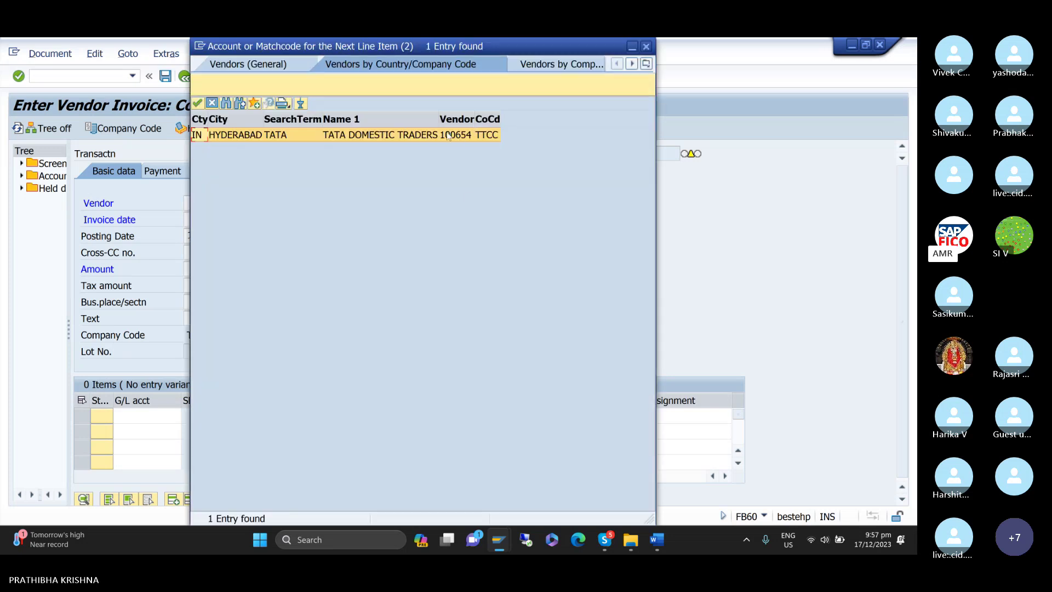
double_click(280, 140)
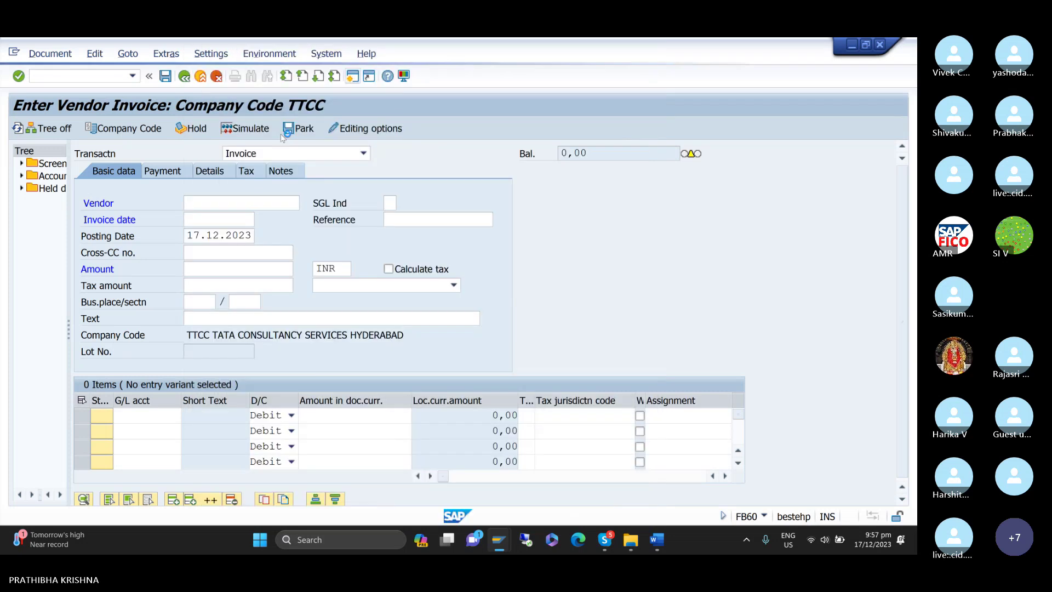
- Fill in the invoice header with invoice date 17.12.2023, amount 60000 INR and the text VENDOR INVOICE CREATION
click(224, 225)
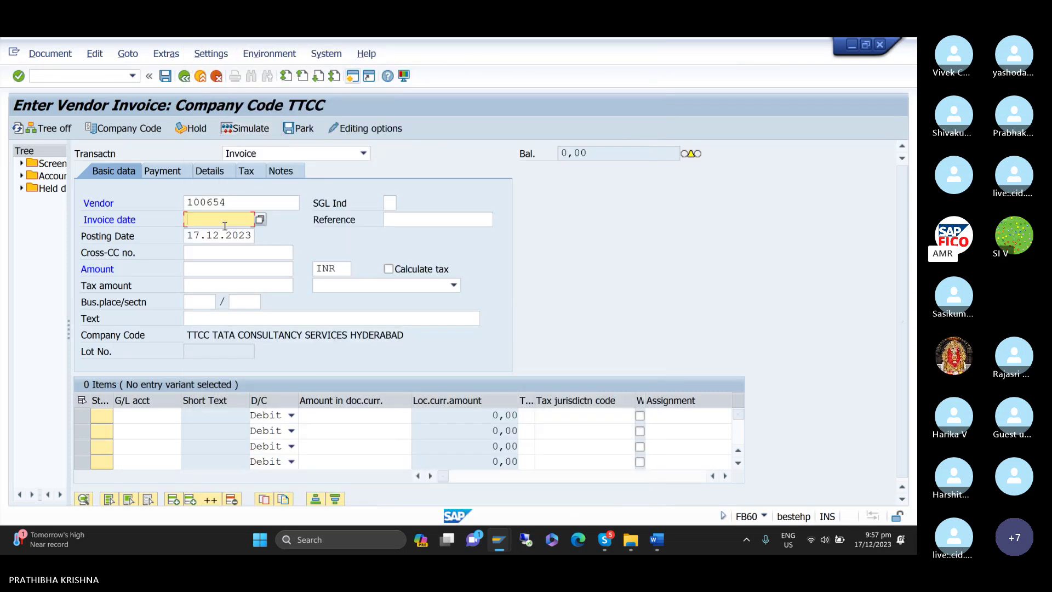
text(1)
key(Down)
key(Return)
click(238, 271)
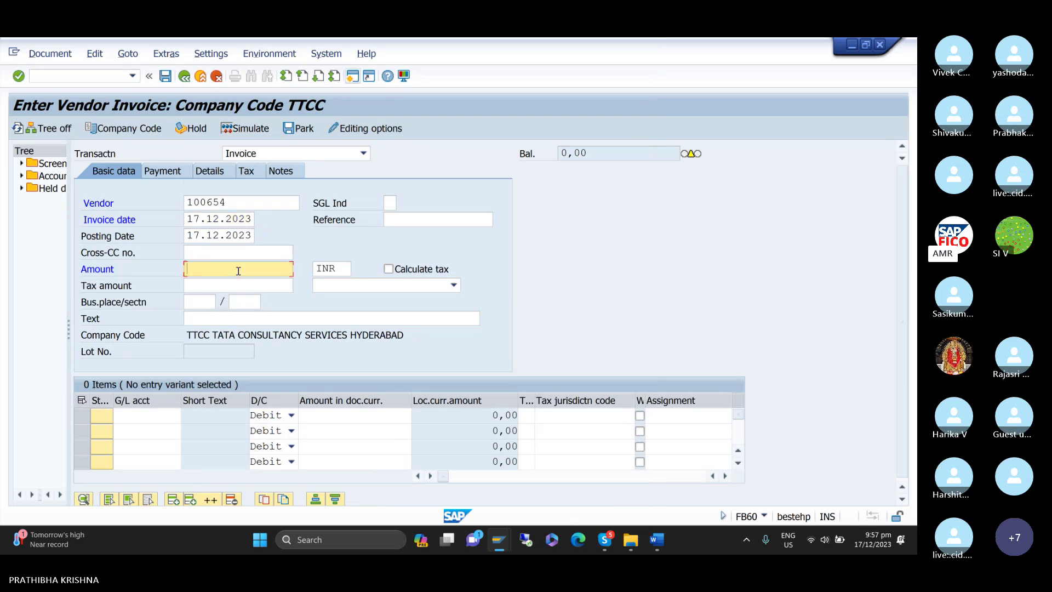
text(60000)
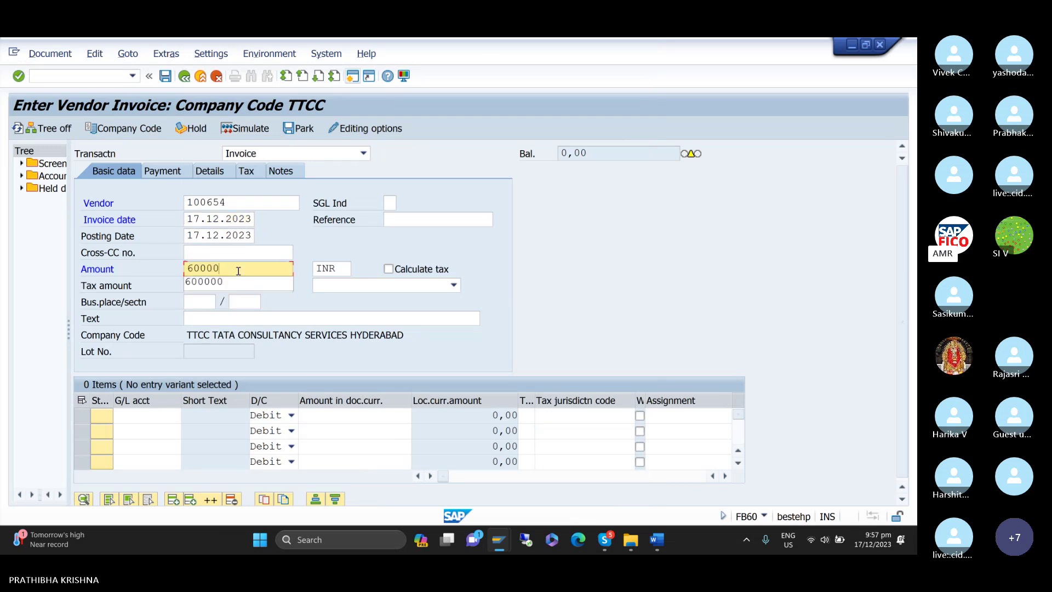
click(275, 321)
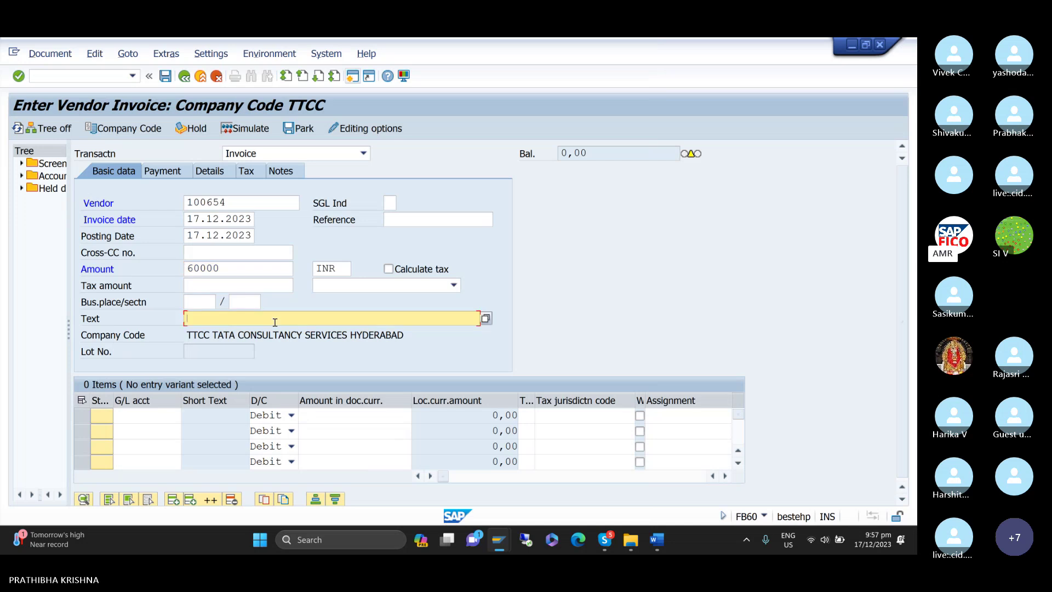
text(V)
key(Down)
key(Return)
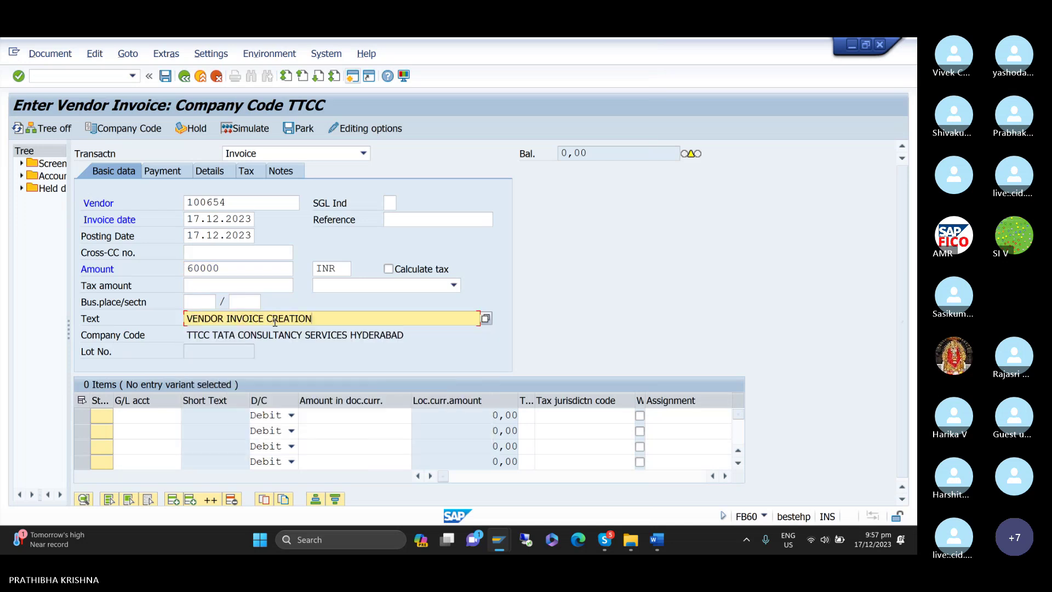
- Search the G/L accounts and add a debit line item for the RAW MATERIAL ACCOUNT with an amount of 60.000,00
click(163, 419)
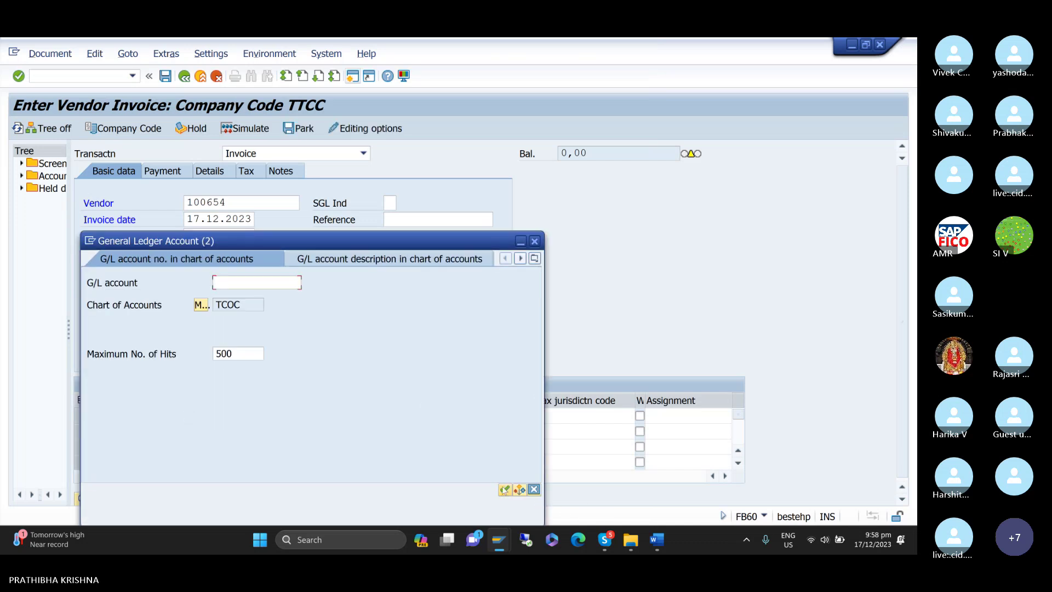
click(503, 489)
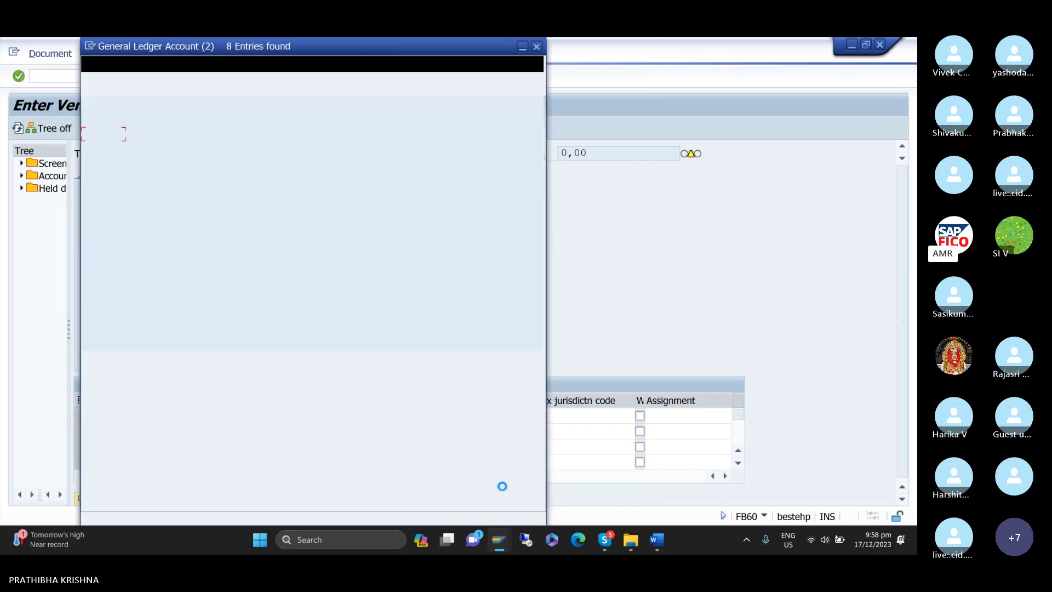
click(206, 208)
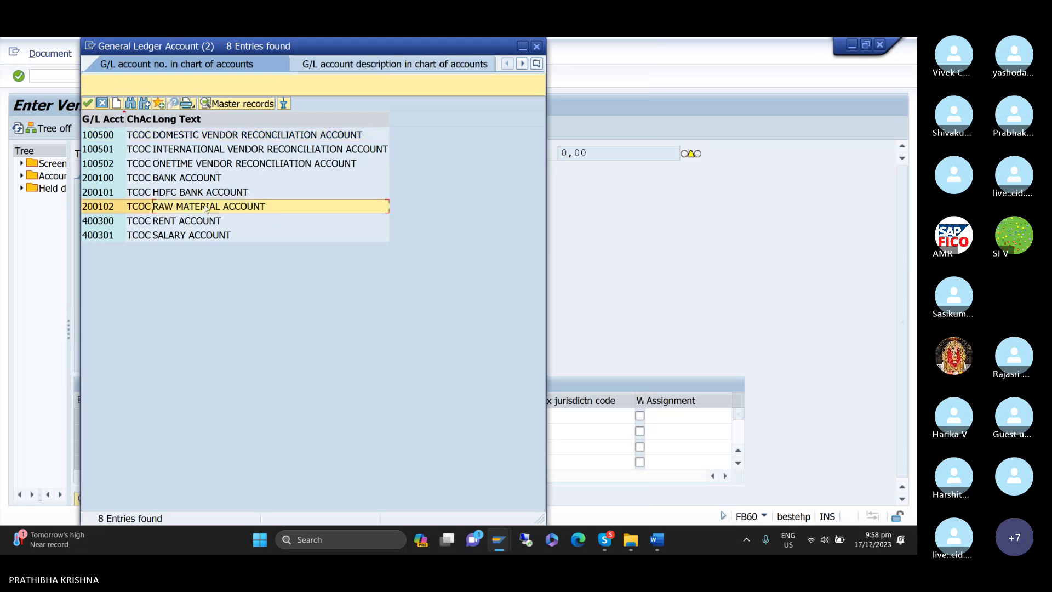
click(92, 206)
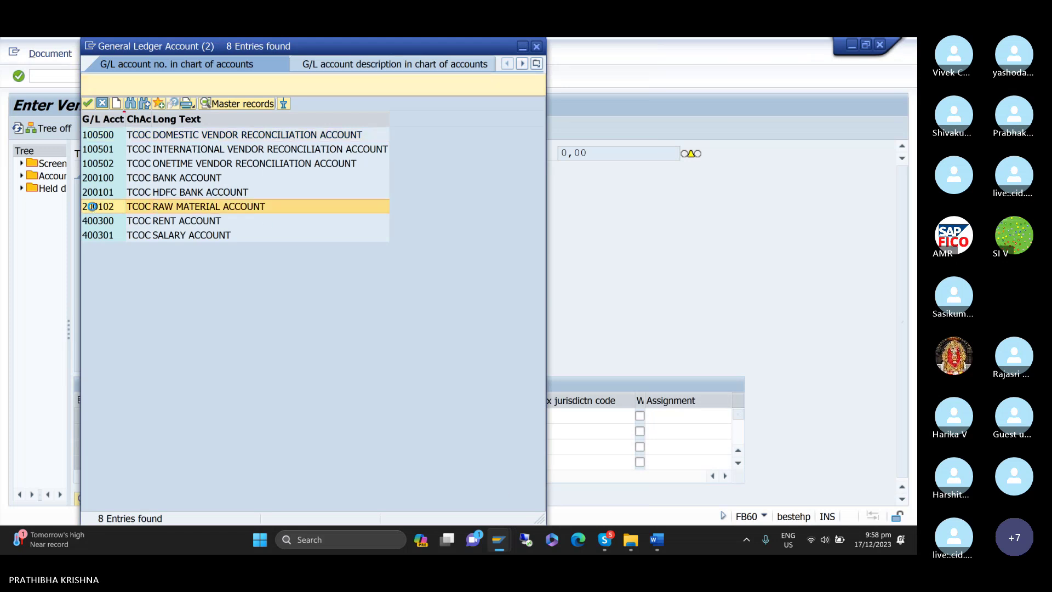
double_click(92, 206)
click(375, 423)
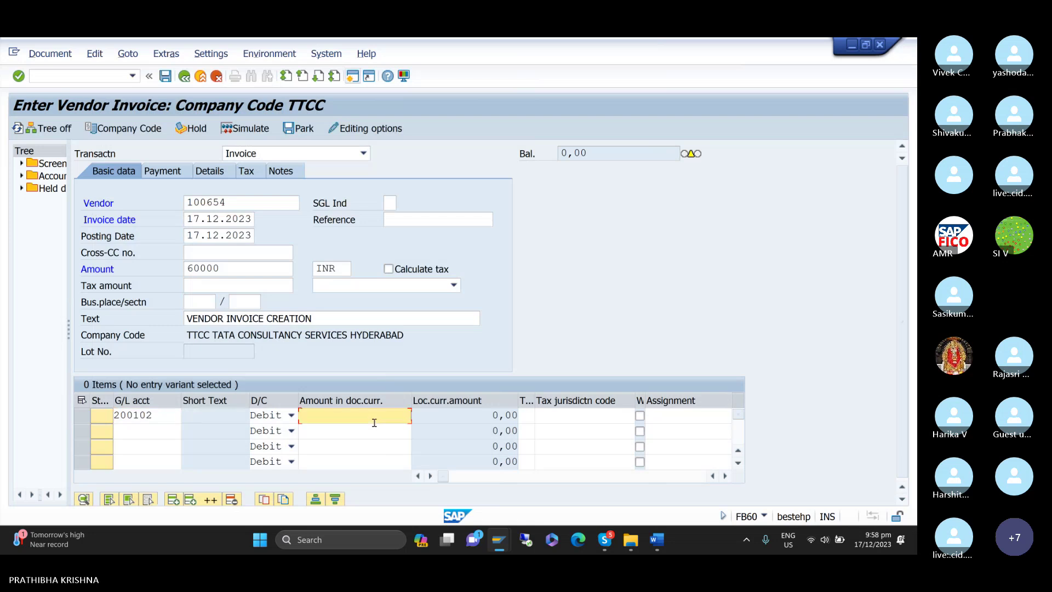
key(Return)
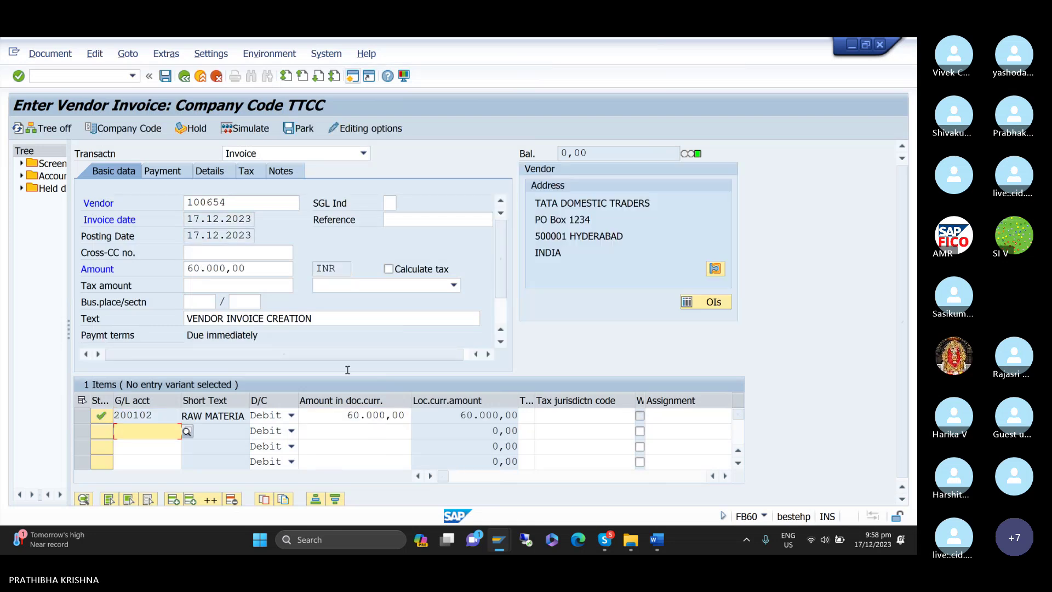
- Simulate the vendor invoice to review its document overview and post it in company code TTCC
click(263, 127)
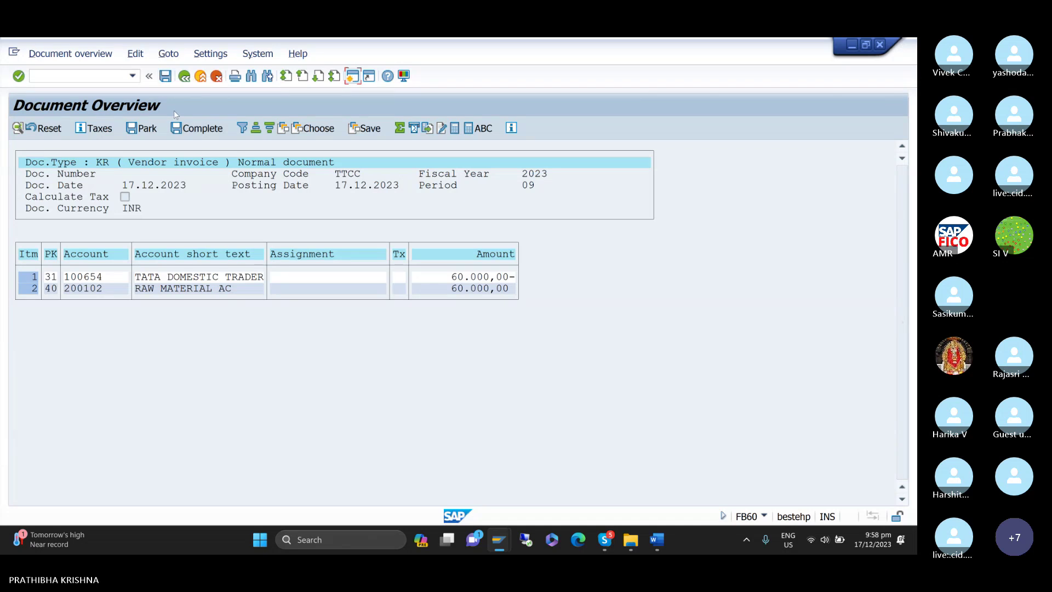
click(165, 78)
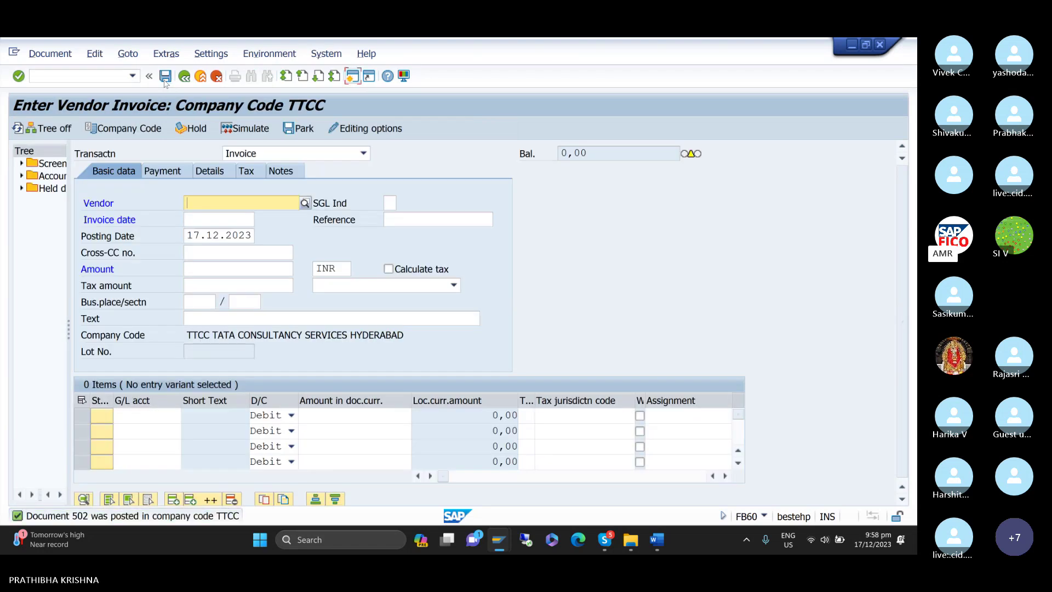
mouse_move(75, 526)
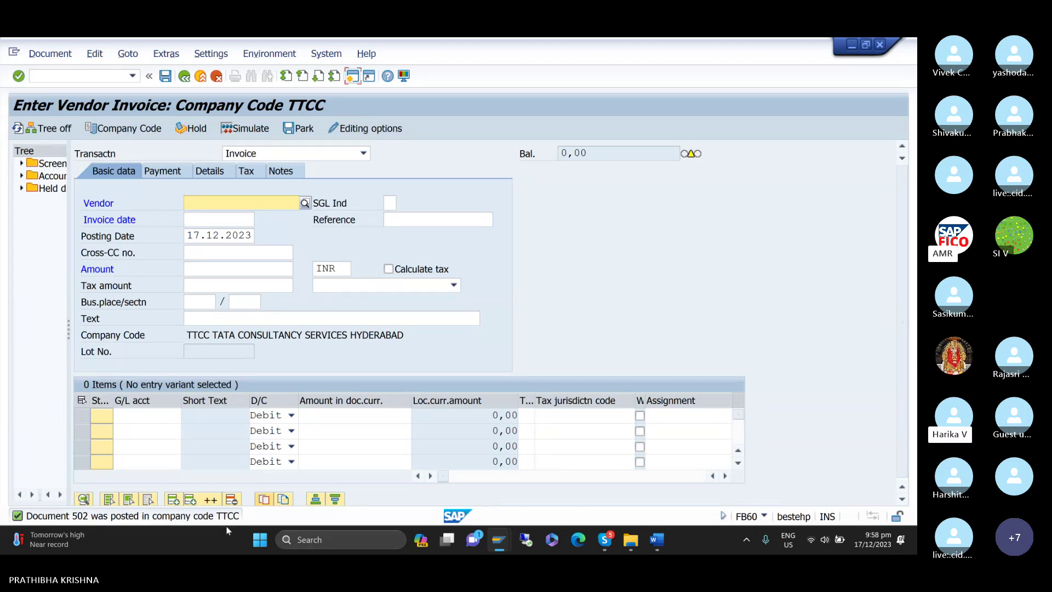
- Enter the transaction command /NFBL1N for the vendor line item display
click(75, 81)
text(/N)
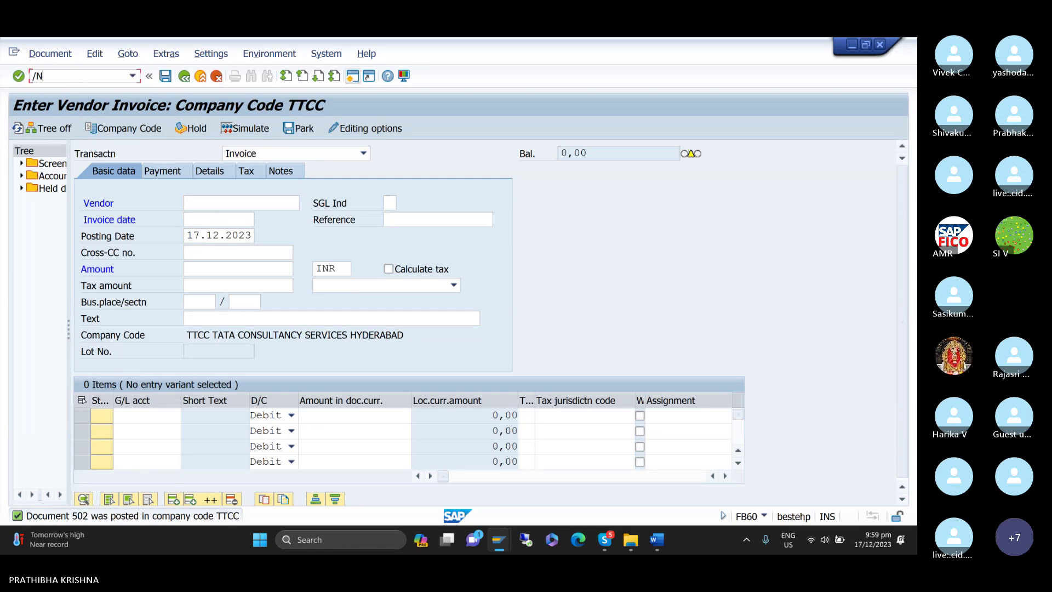
text(XKN1)
key(BackSpace)
key(BackSpace)
key(BackSpace)
key(BackSpace)
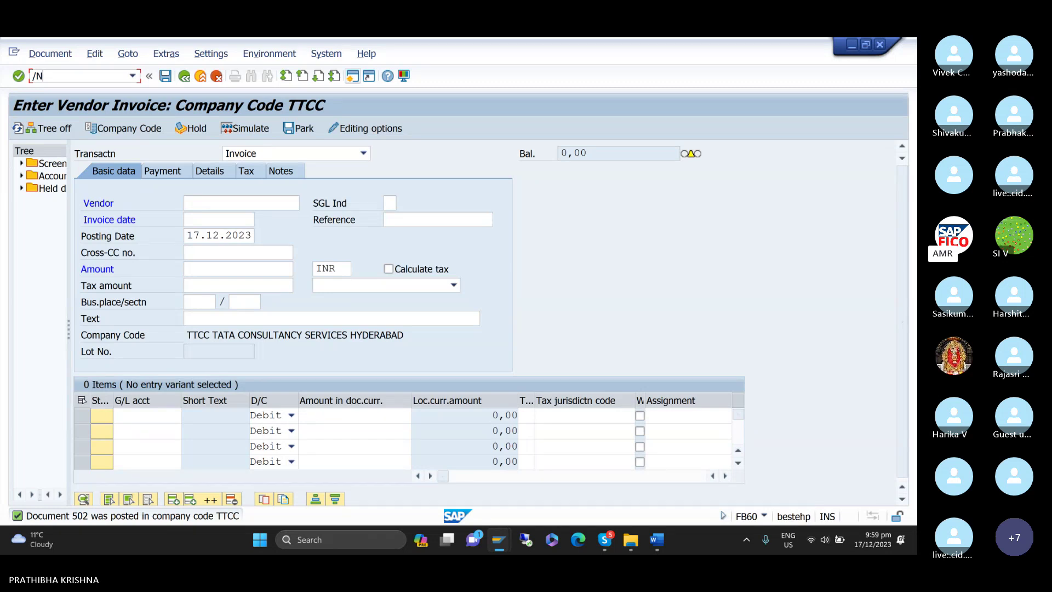
text(FB)
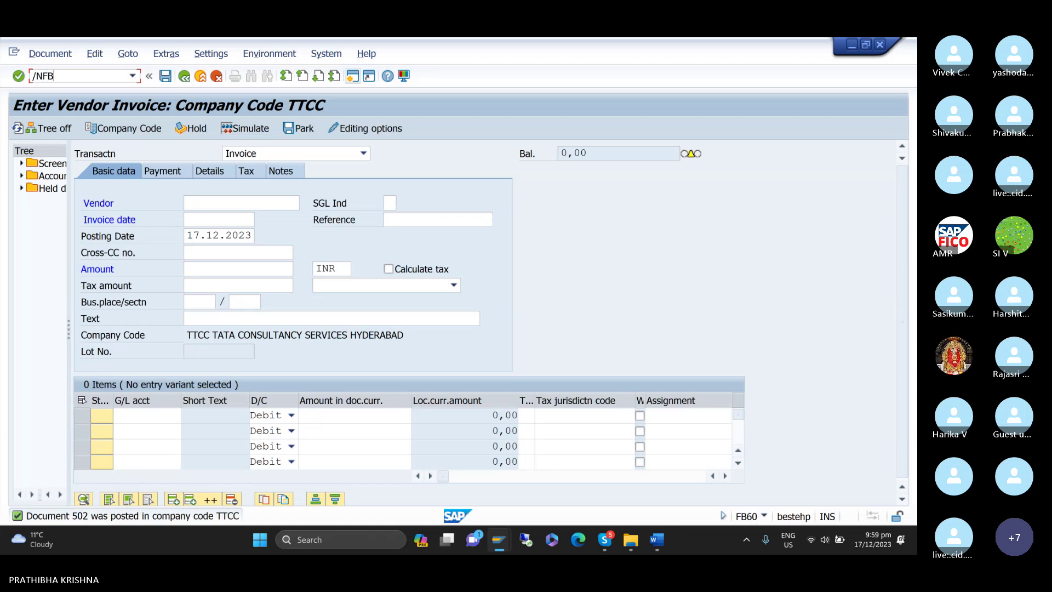
text(L1N)
- Switch to the ACCOUNTS PAYABLE document in Word and select the note on vendor line item display with FBL1N
mouse_move(662, 550)
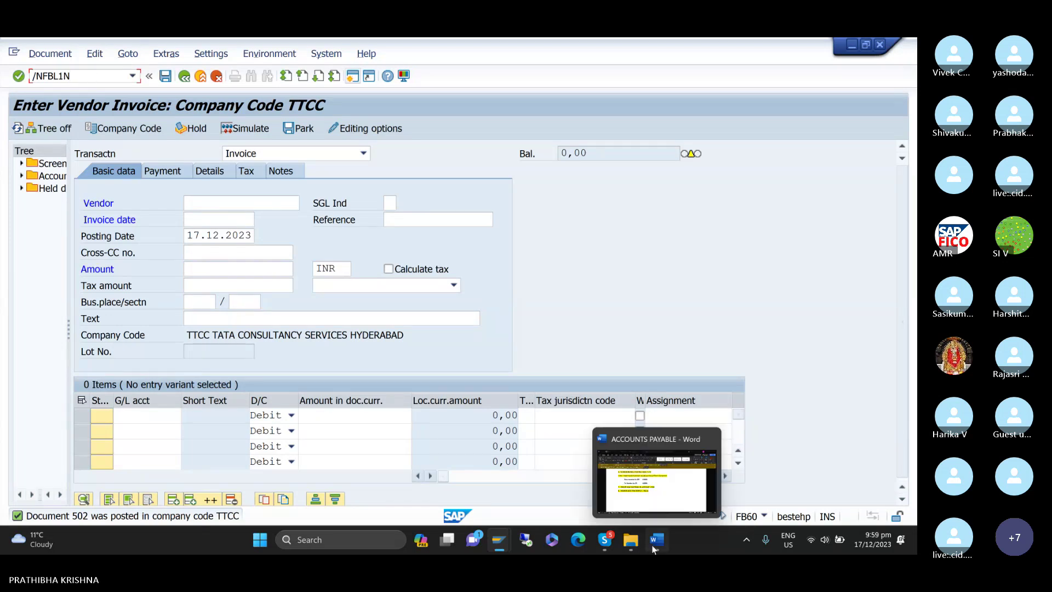
click(663, 493)
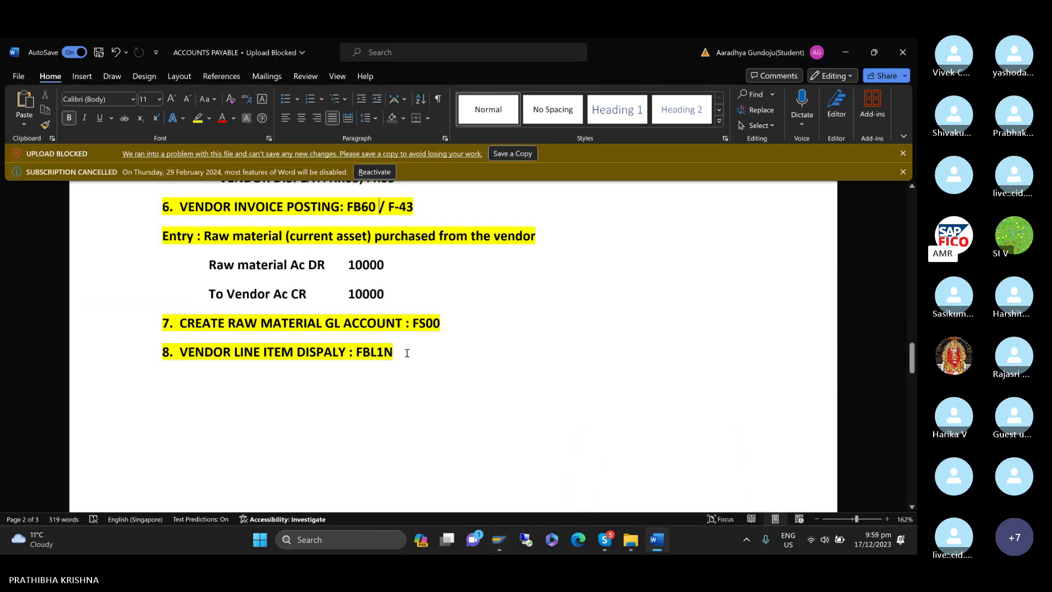
drag(407, 353, 141, 358)
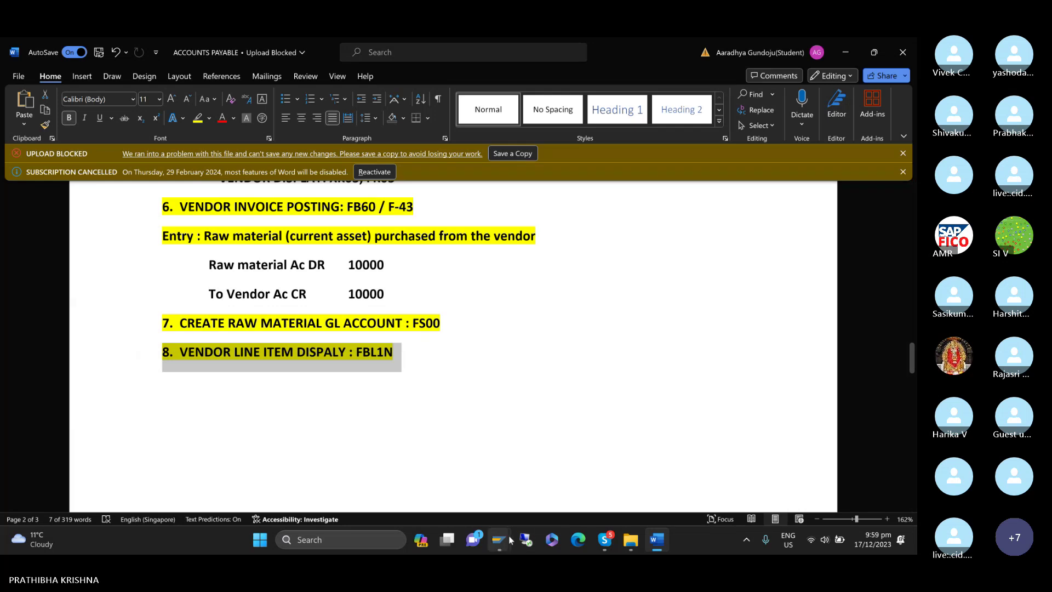
- Switch back to the SAP vendor invoice window, run FBL1N and display the vendor's open items in company code TTCC at 17.12.2023
mouse_move(507, 544)
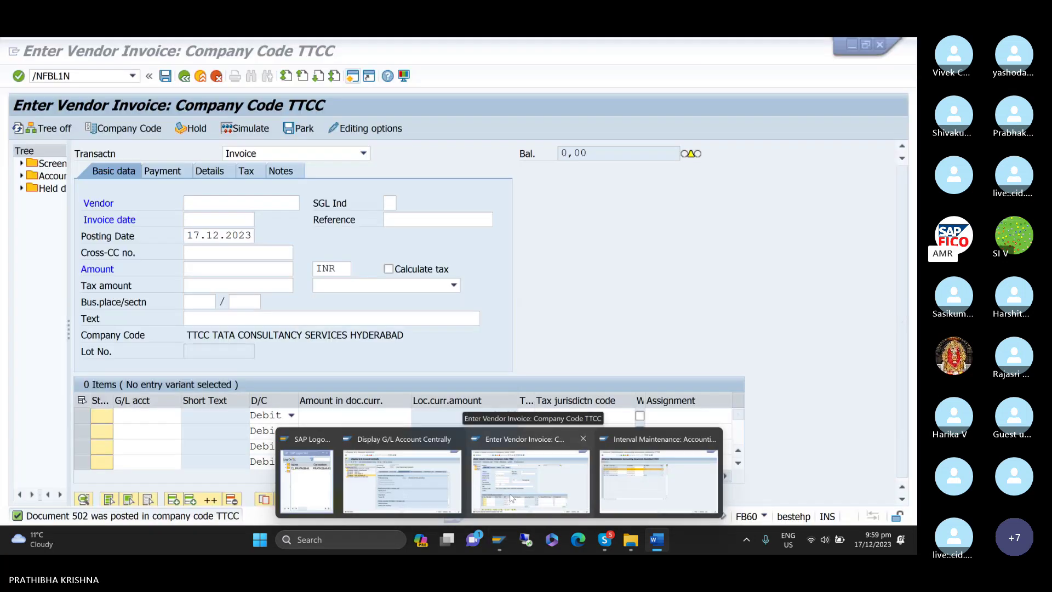
click(510, 497)
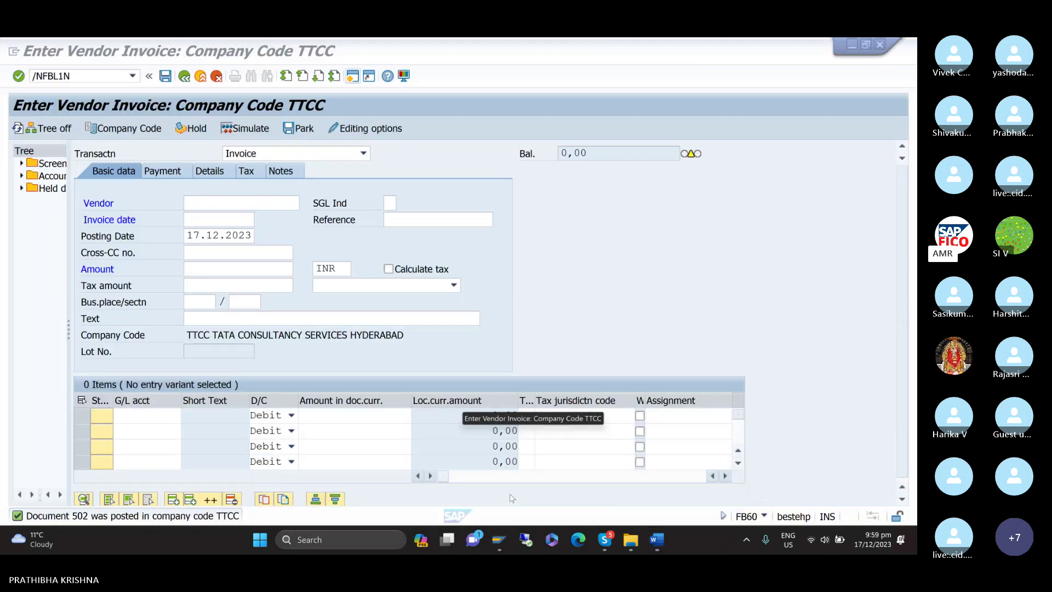
click(117, 78)
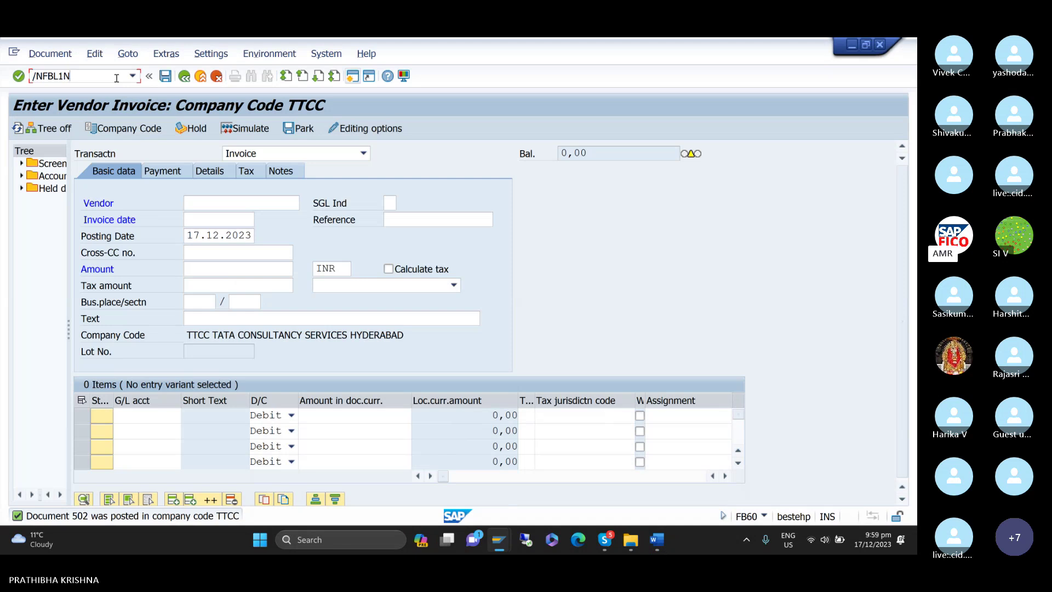
key(Return)
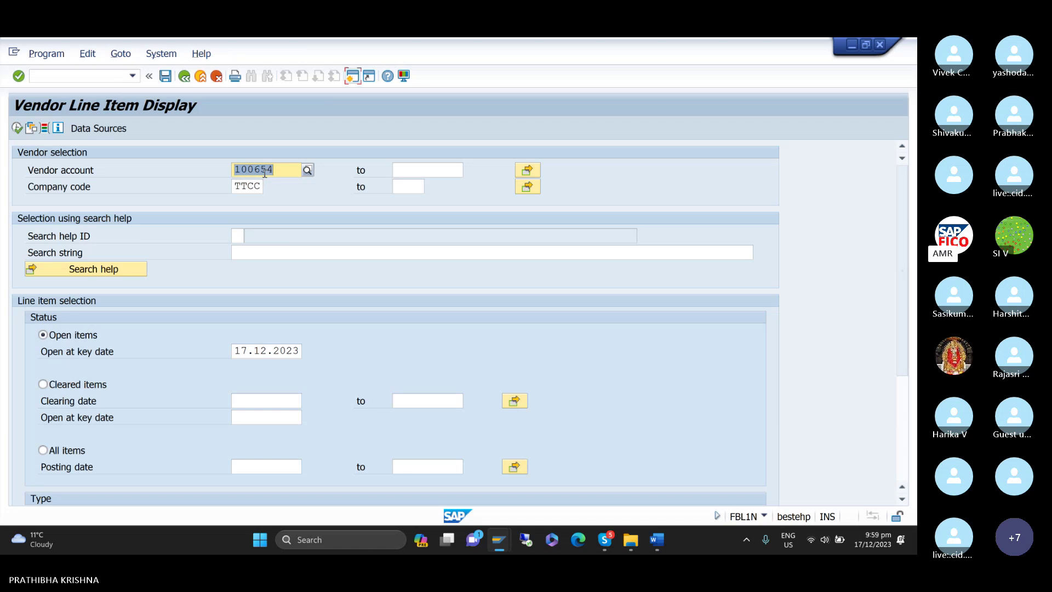
click(16, 129)
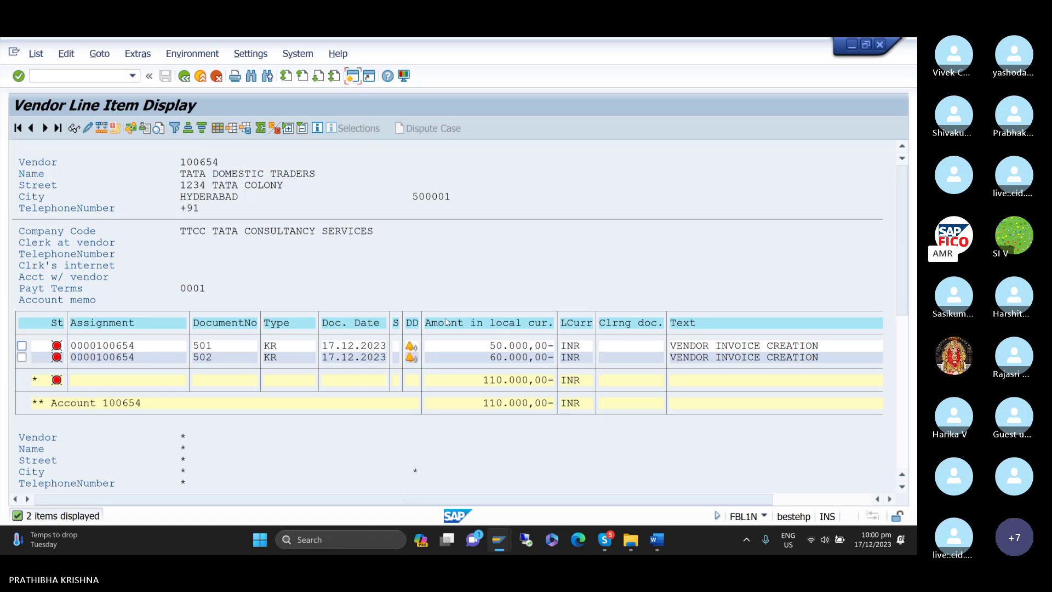
- Switch to the SAP Display G/L Account Centrally window and run the change vendor transaction with /NXK02
mouse_move(510, 532)
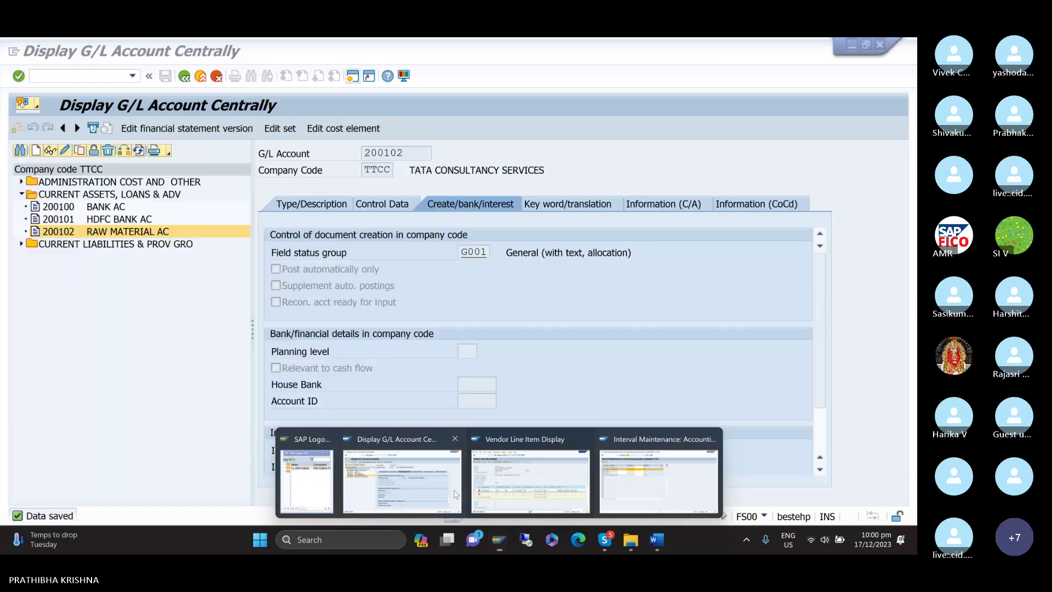
click(450, 482)
click(124, 77)
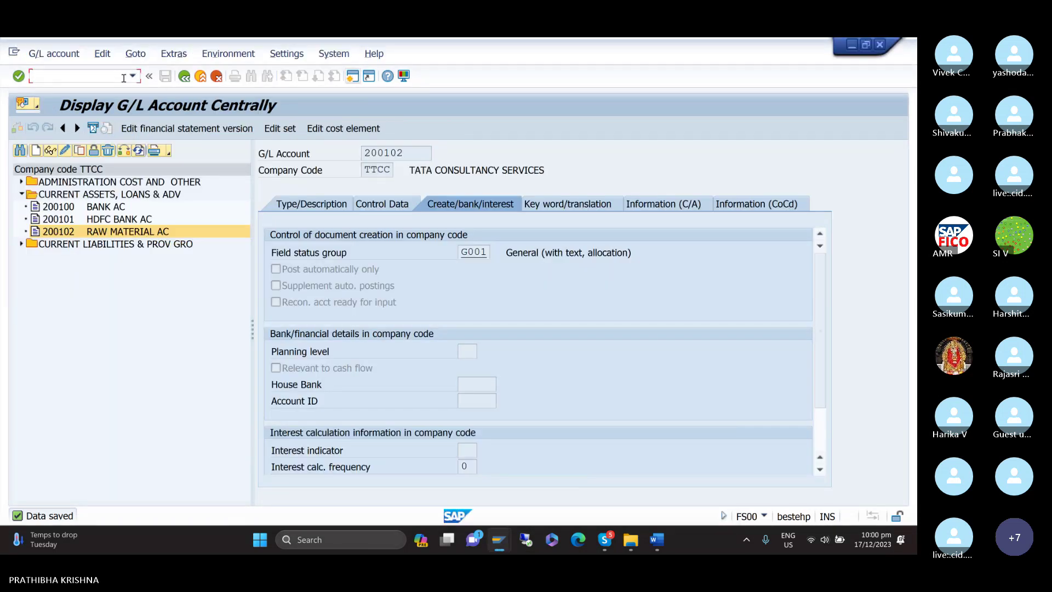
text(/NXK02)
key(Return)
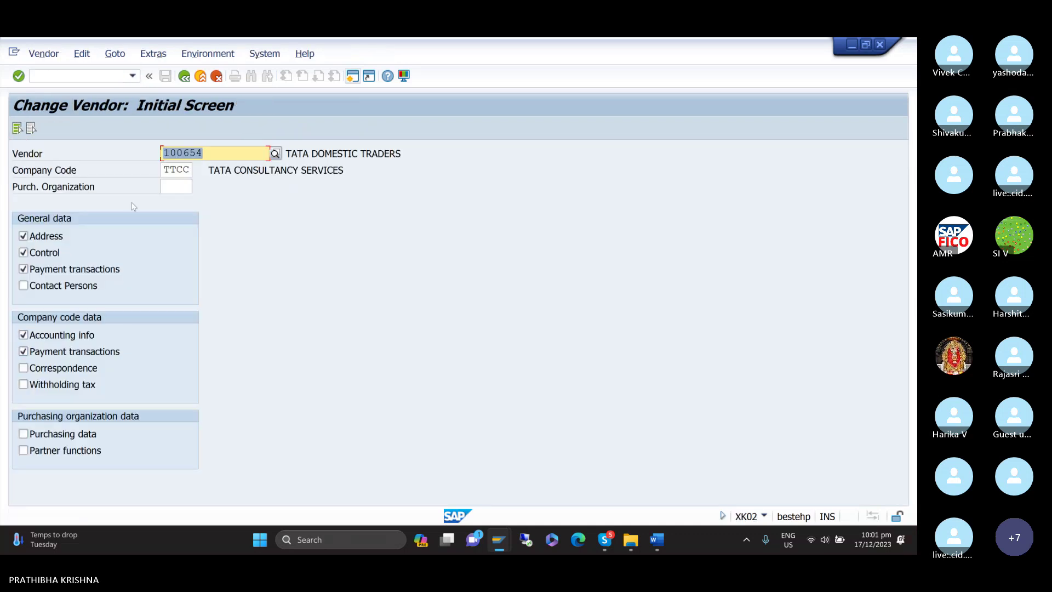
- Open vendor TATA DOMESTIC TRADERS in company code TTCC for changing and advance to its accounting payment transactions
key(Return)
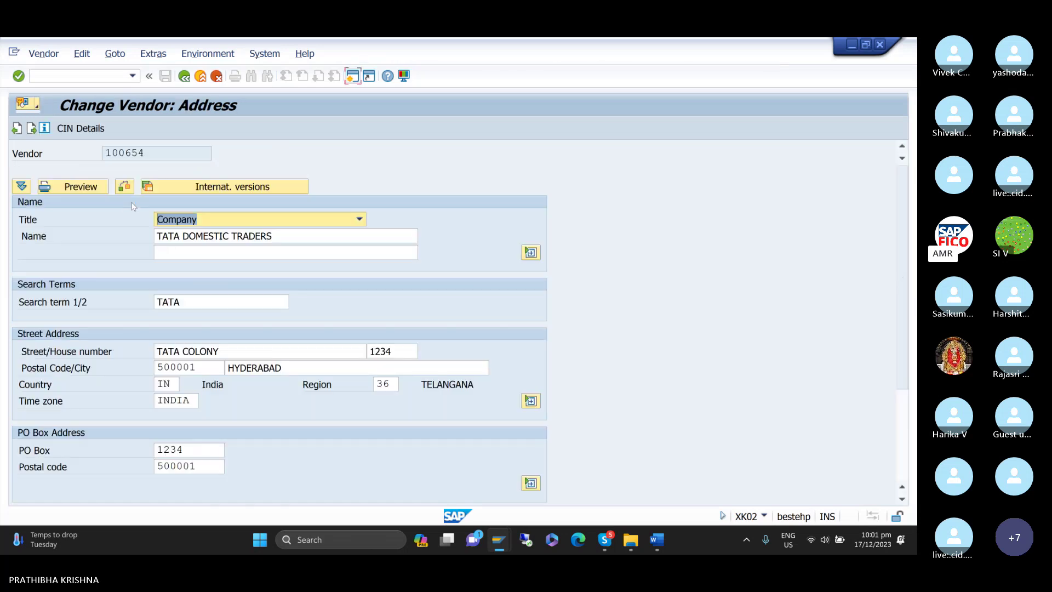
key(Return)
key(Return)
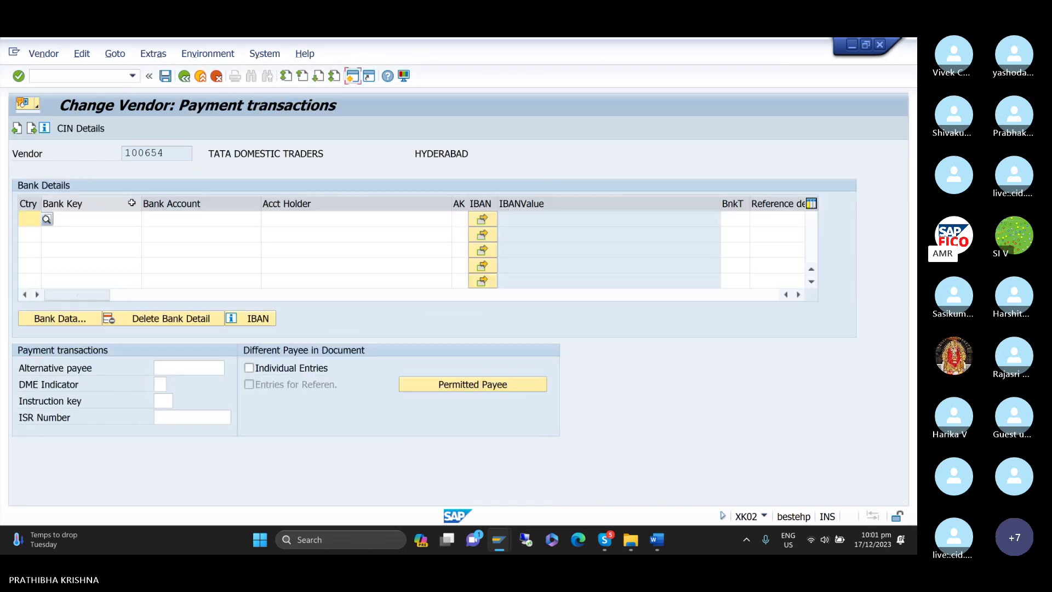
key(Return)
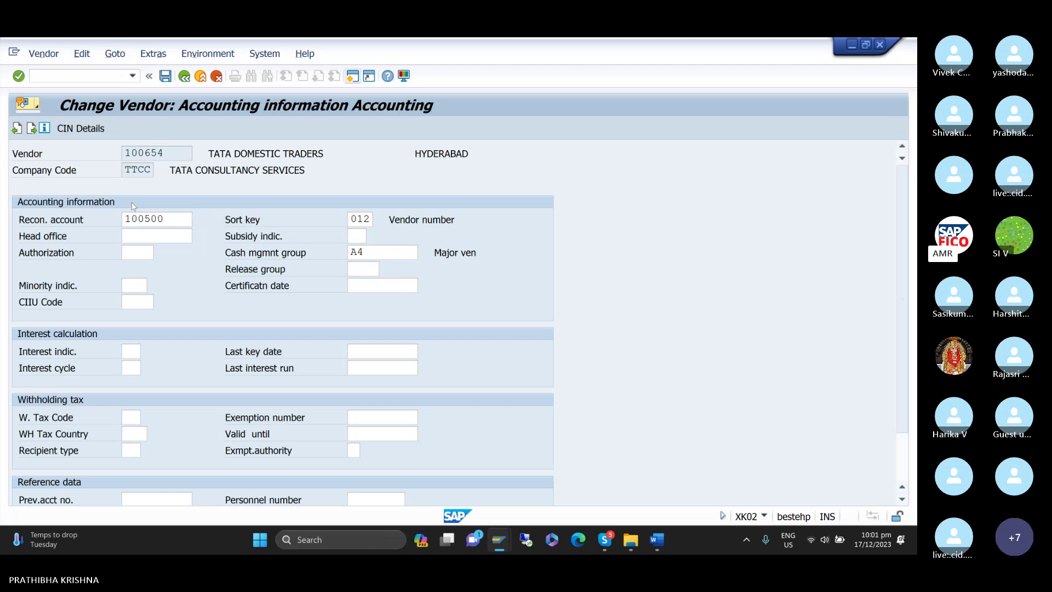
key(Return)
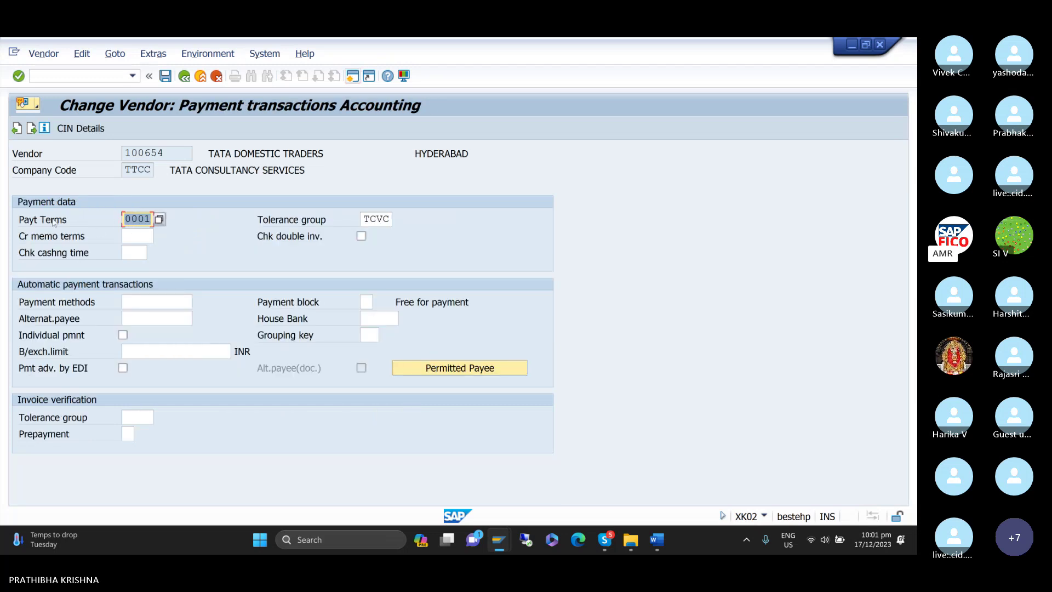
- Choose payment terms 0001, Payable immediately Due net, for the vendor and save the vendor record
click(159, 219)
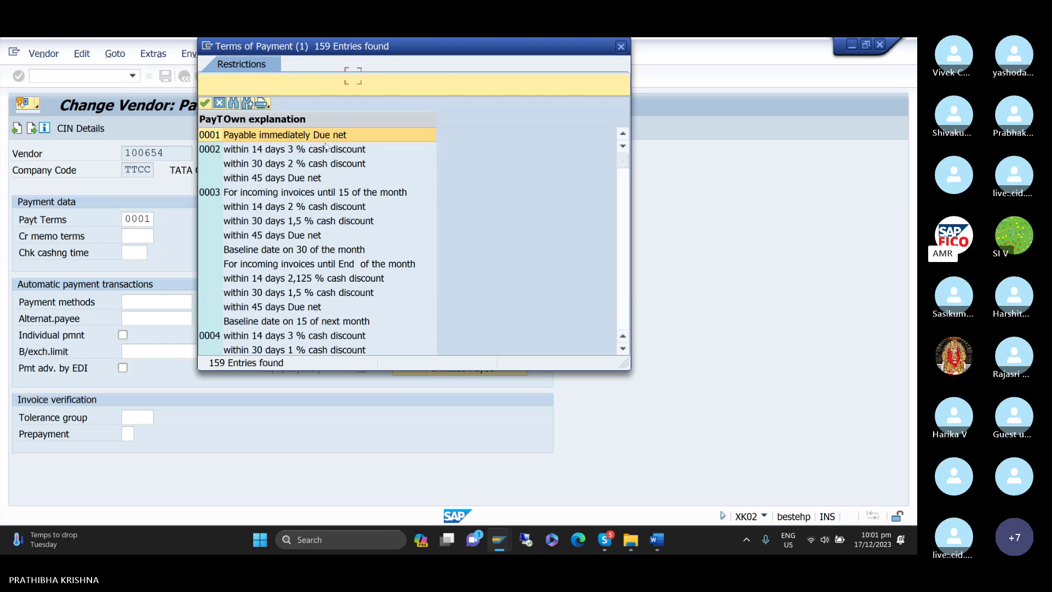
double_click(259, 135)
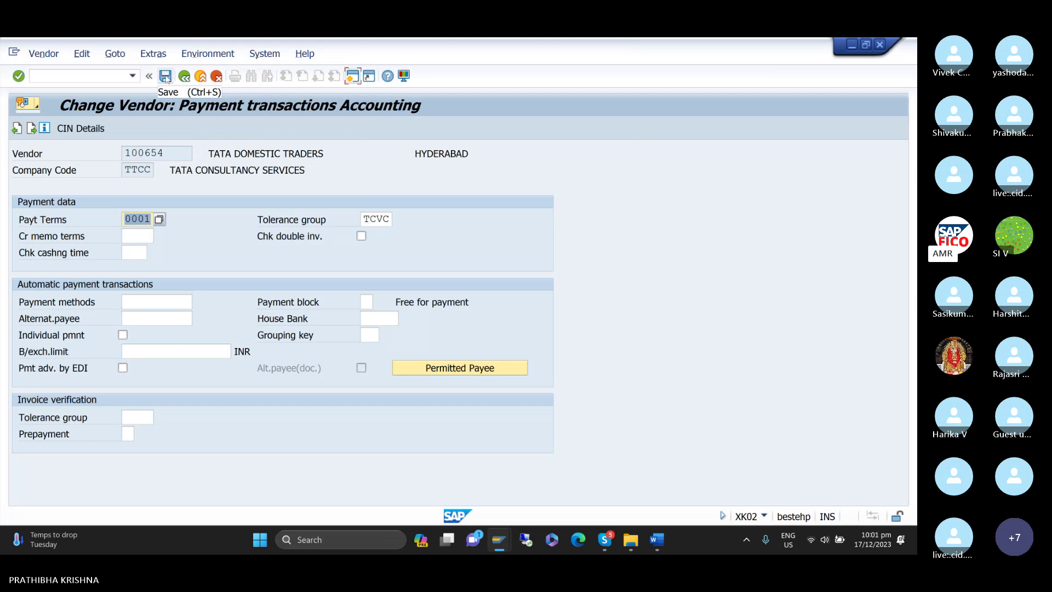
click(165, 77)
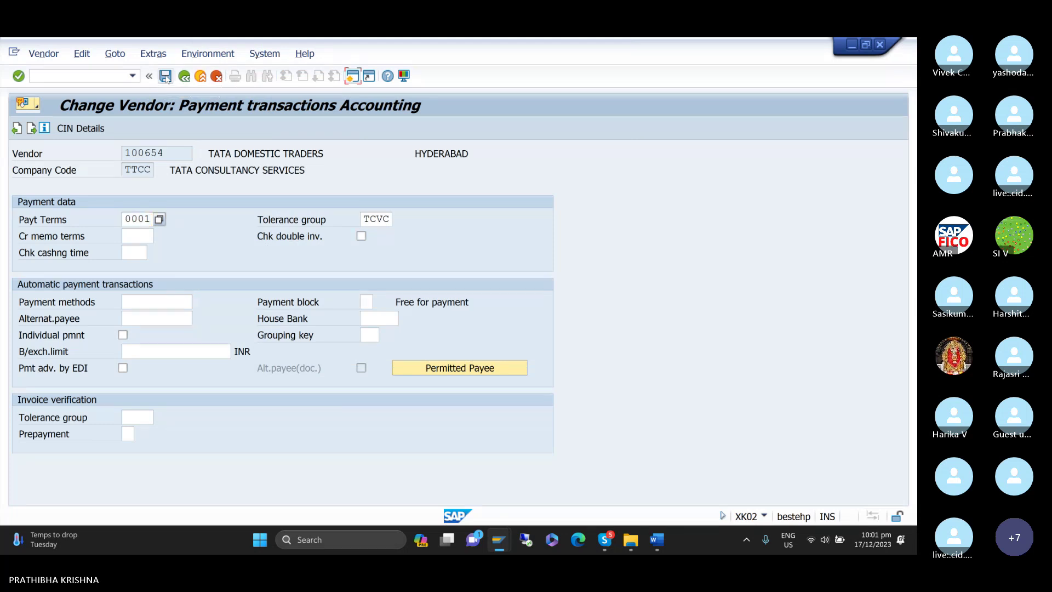
- Switch to the SAP Vendor Line Item Display window and check the assignment of the first open item
mouse_move(505, 543)
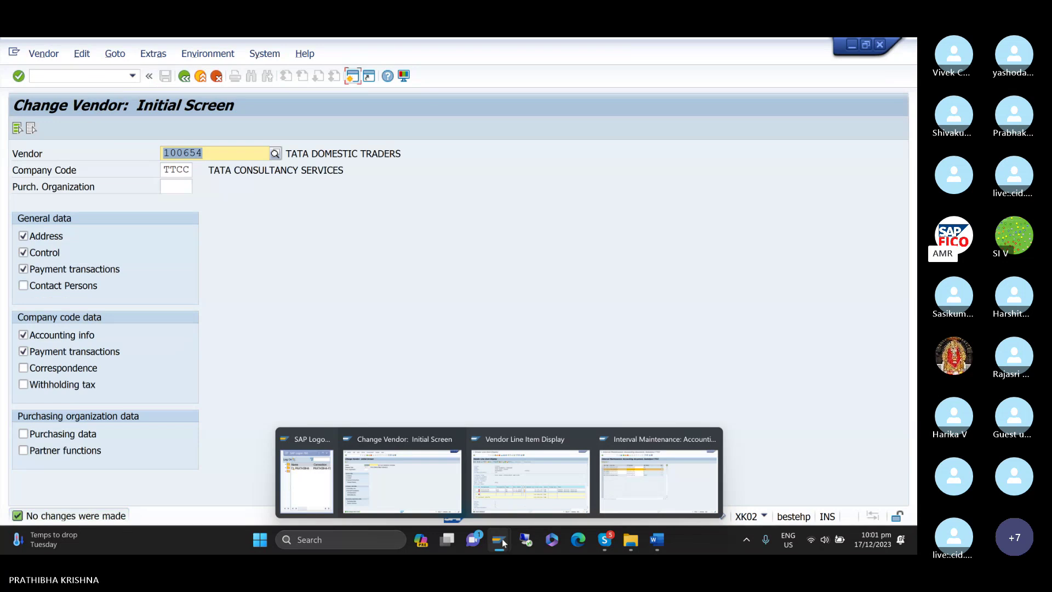
click(530, 474)
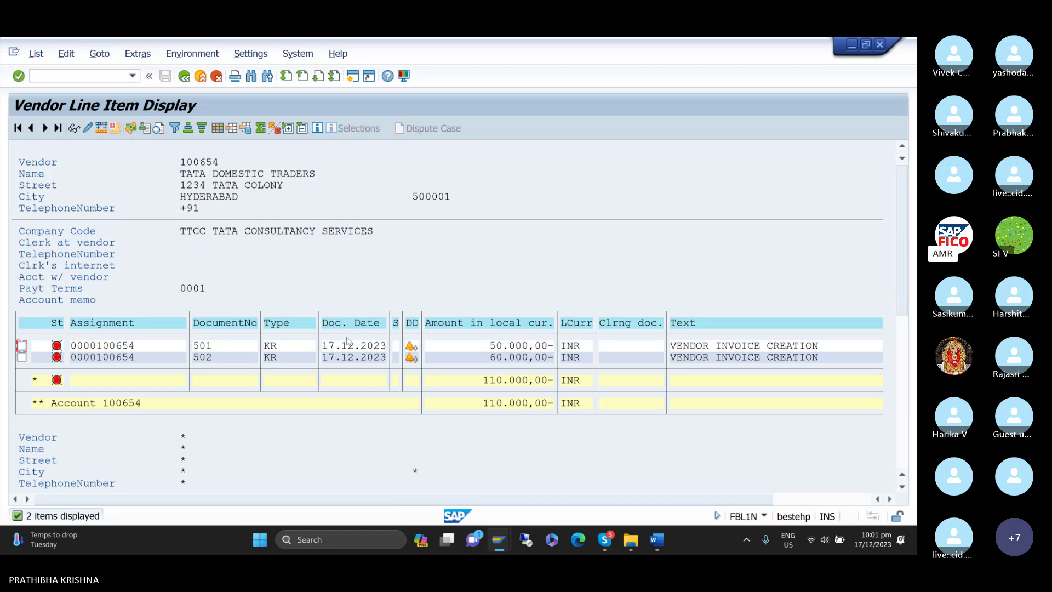
click(144, 347)
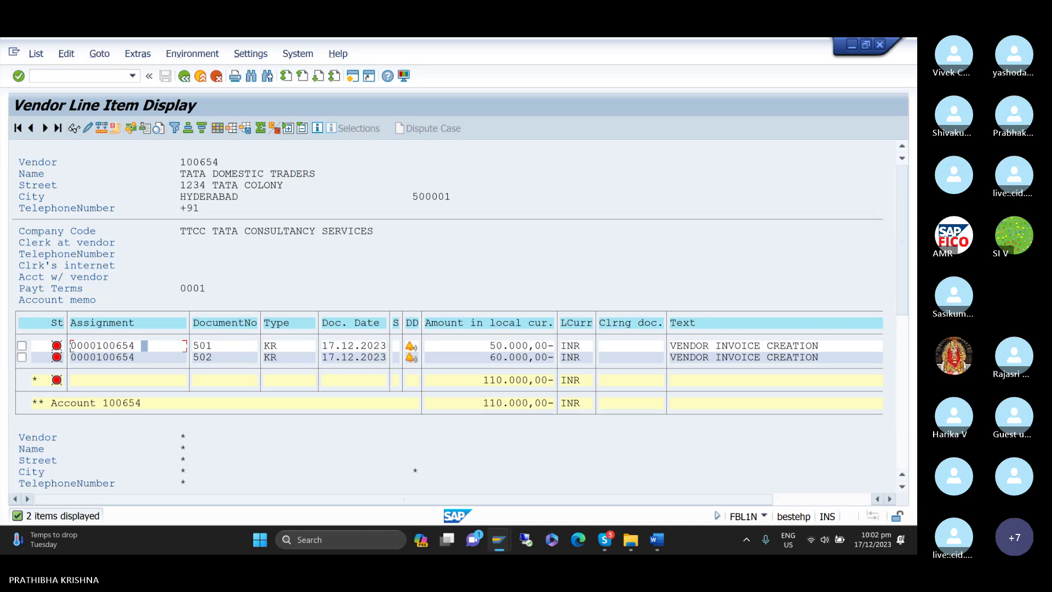
- Switch back to the SAP Change Vendor window and restart the change vendor transaction with /NXK02
mouse_move(508, 543)
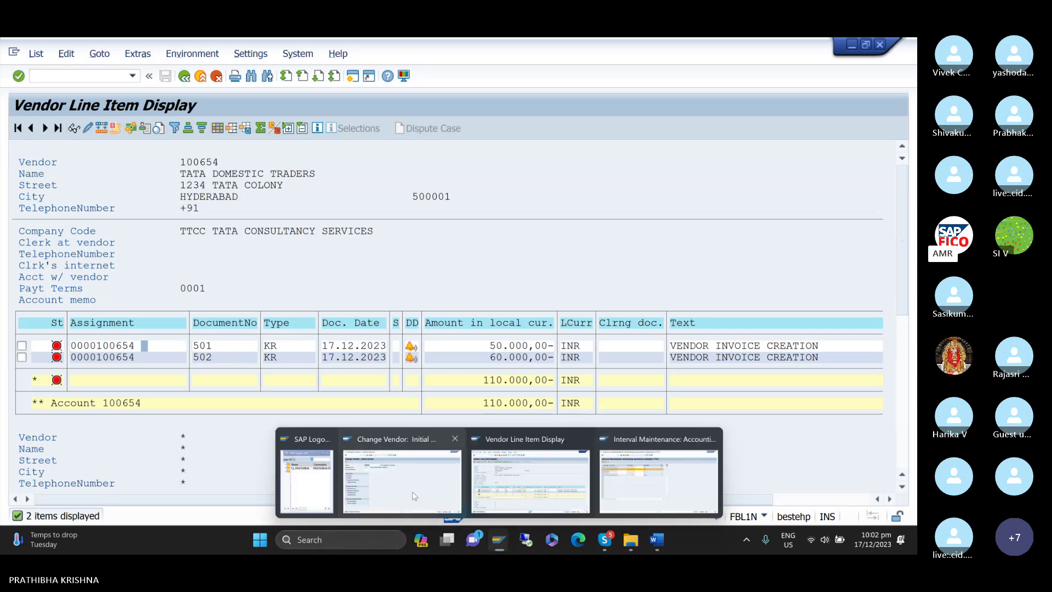
click(403, 477)
click(103, 78)
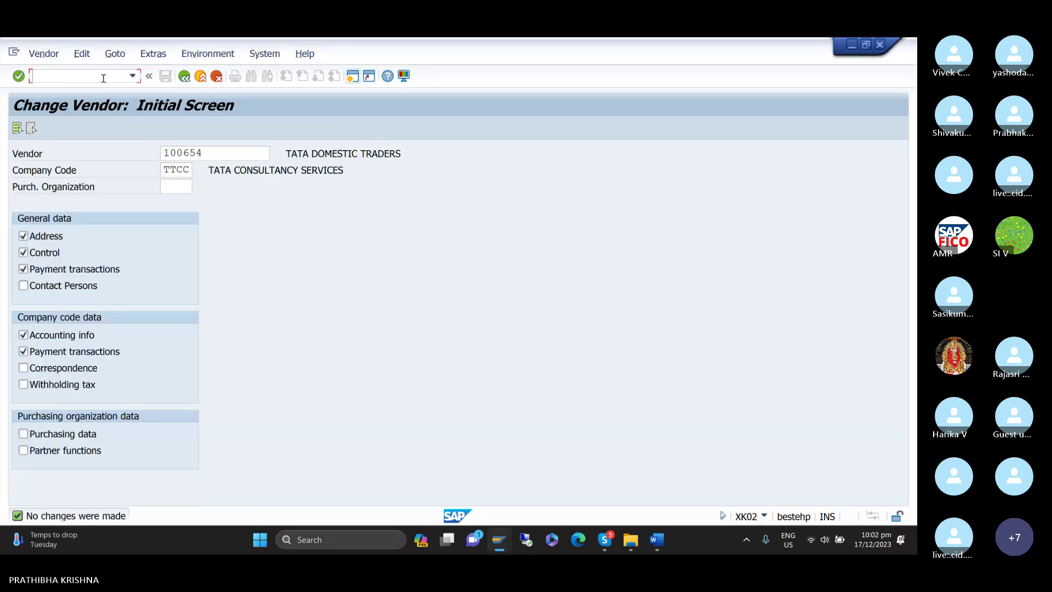
text(/NXK)
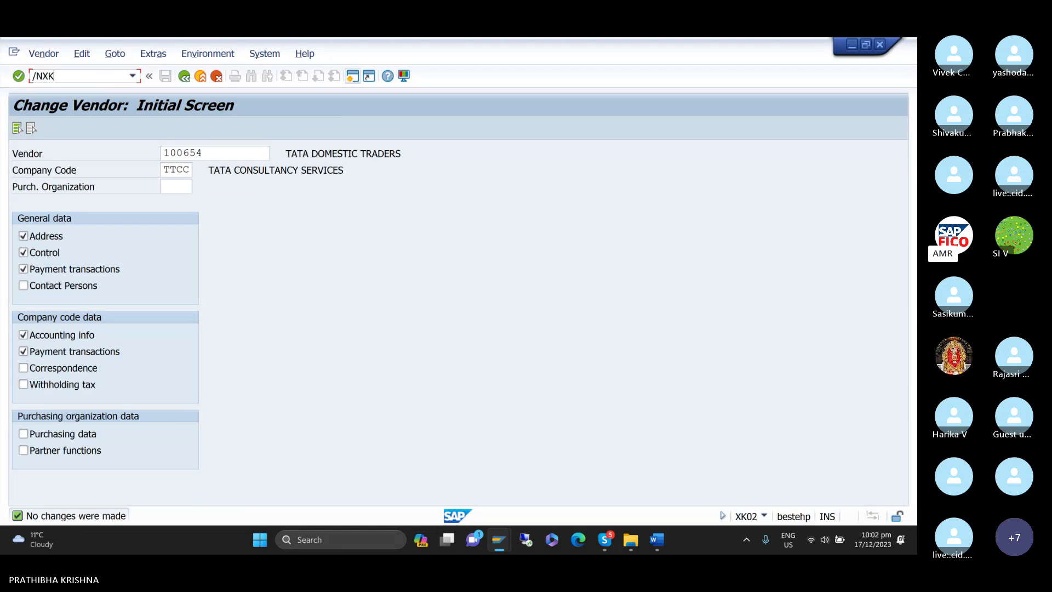
text(02)
key(Return)
key(Return)
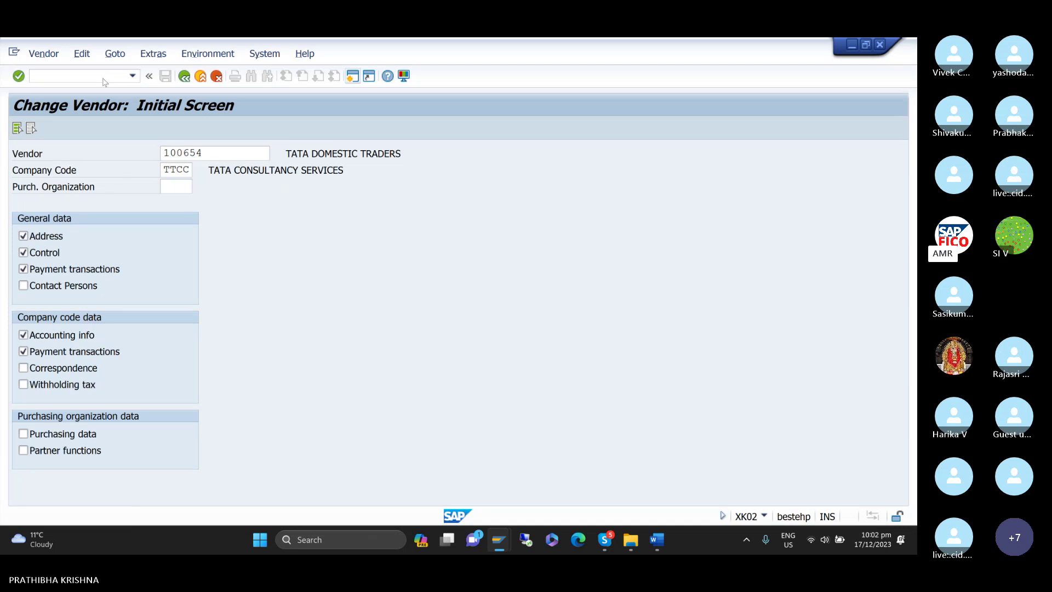
- Open the vendor TATA DOMESTIC TRADERS, advance to its accounting information and examine the description of the sort key
key(Return)
key(Return)
key(Return)
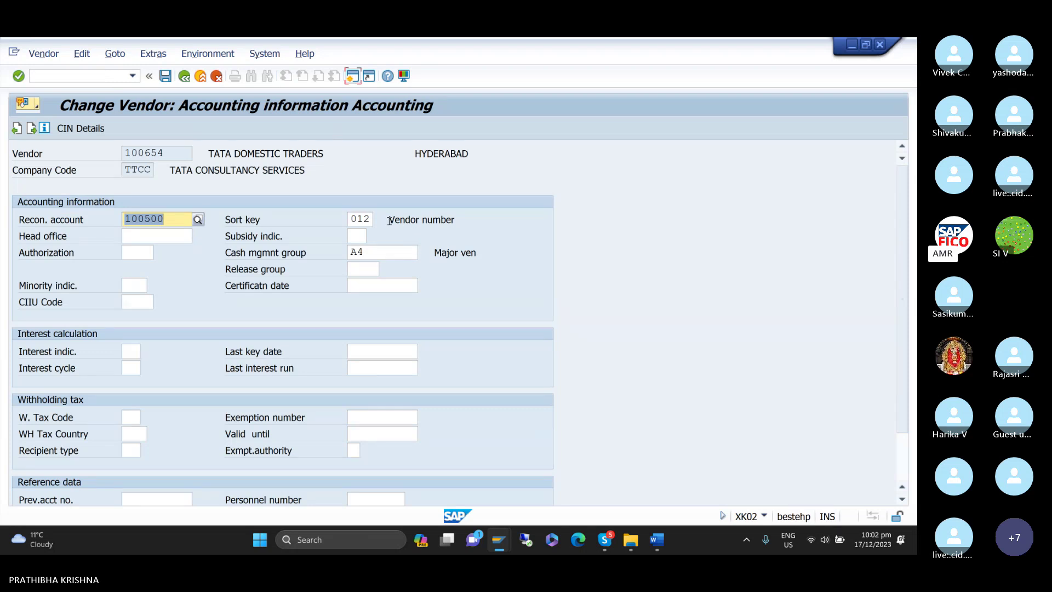
drag(388, 220, 466, 221)
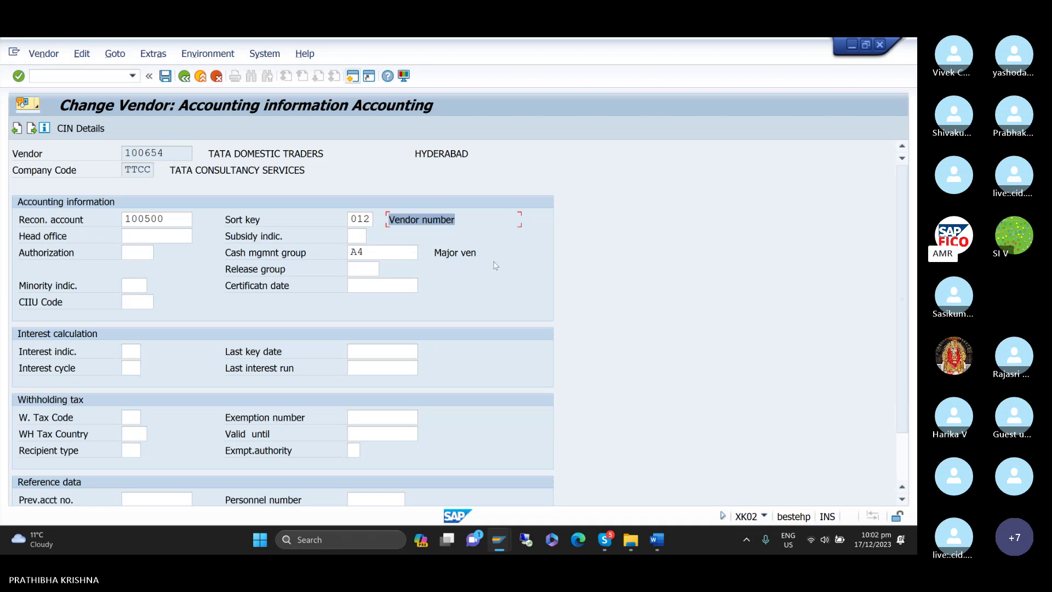
- Switch back to the SAP Vendor Line Item Display window and compare the line items' assignment with the vendor number in the header
mouse_move(499, 545)
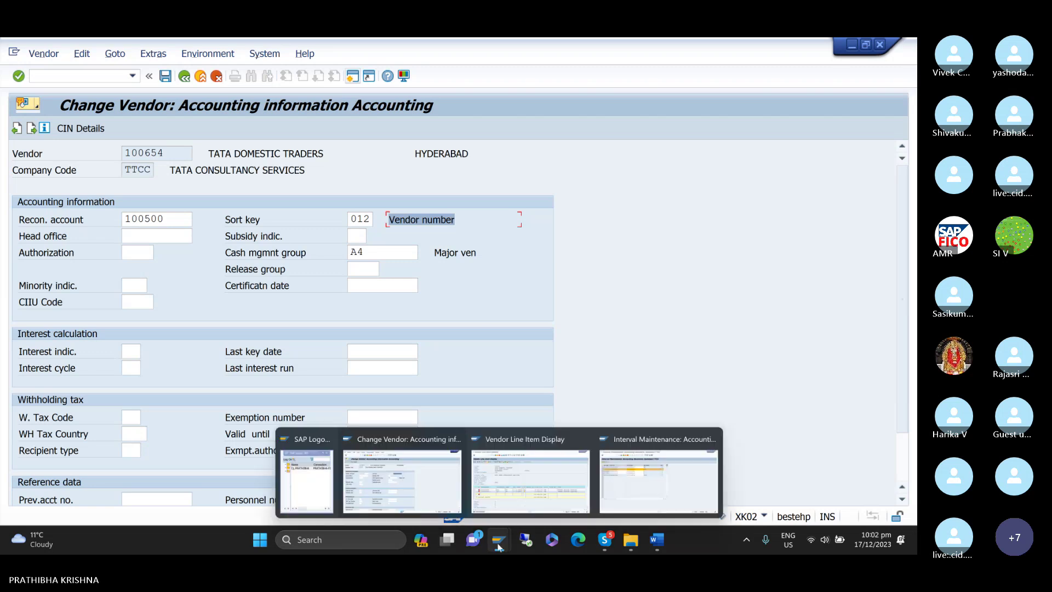
click(517, 487)
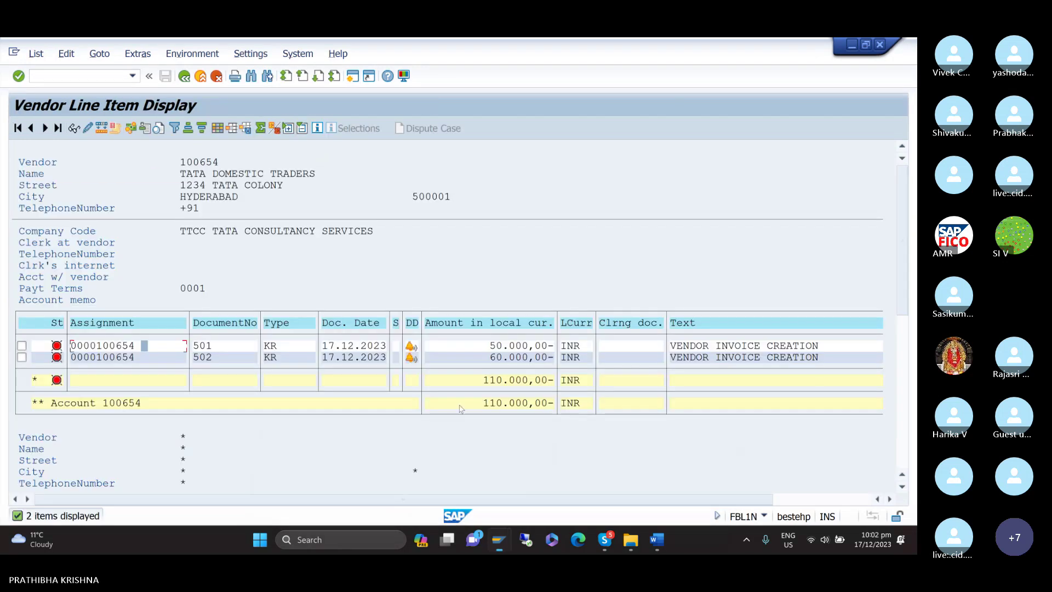
click(221, 161)
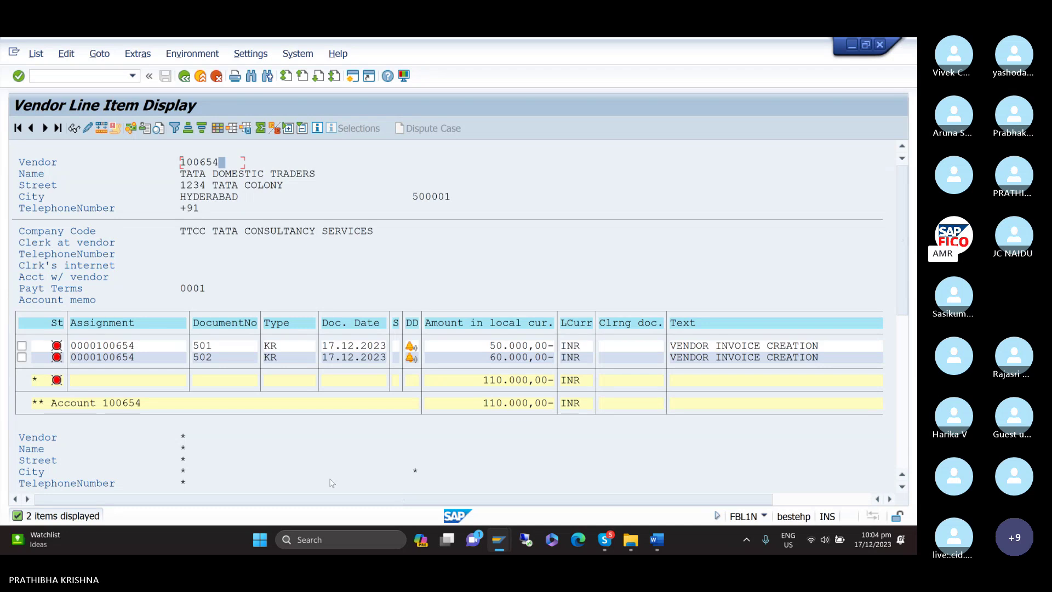
- Switch to the ACCOUNTS PAYABLE document in Word and review the notes from the FBL1N entry back to the title
click(657, 541)
click(426, 354)
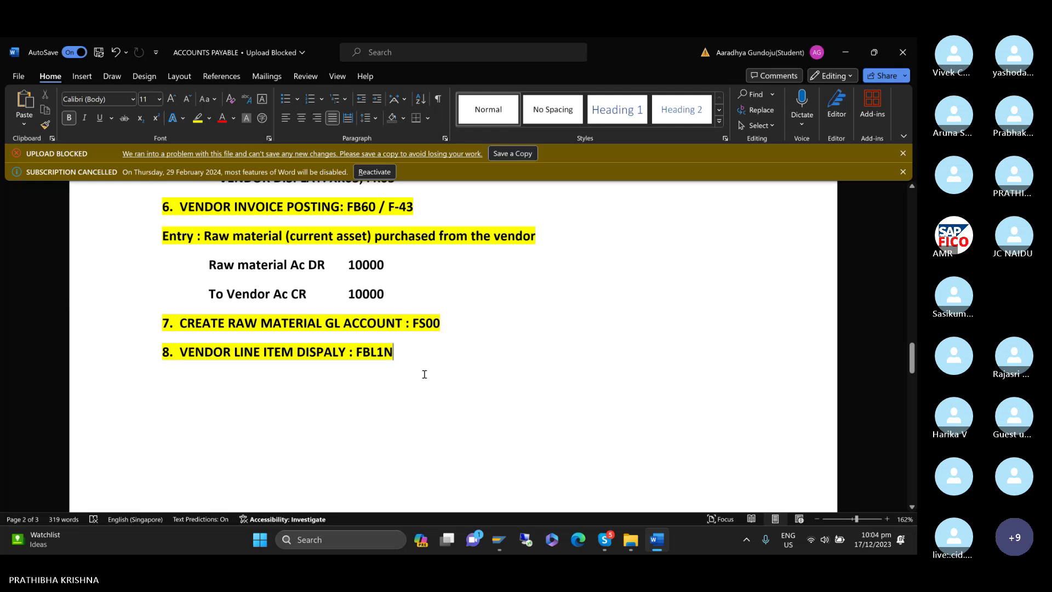
scroll(424, 375, up, 20)
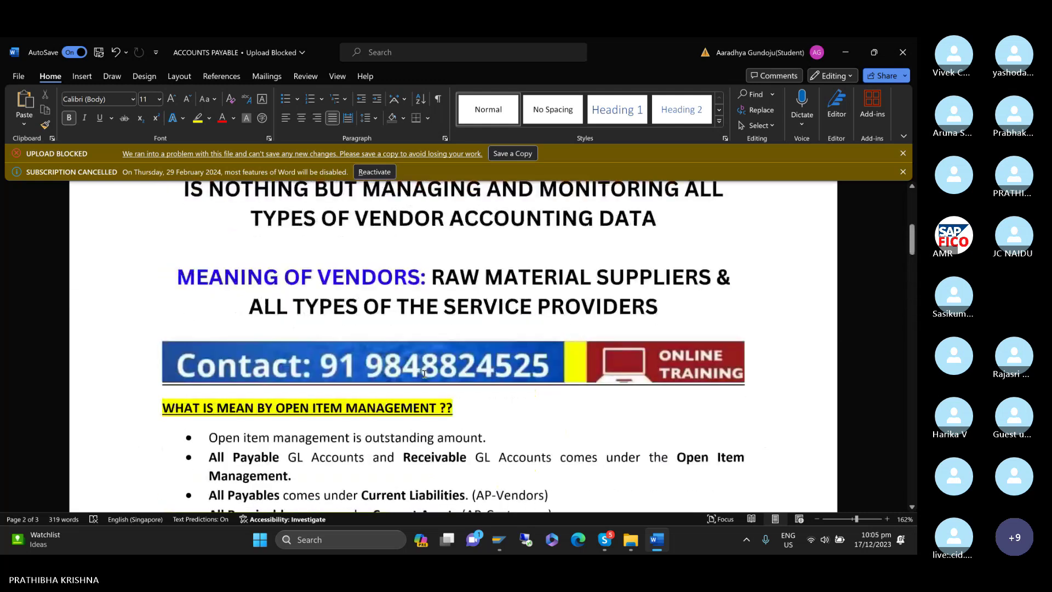
scroll(425, 374, up, 5)
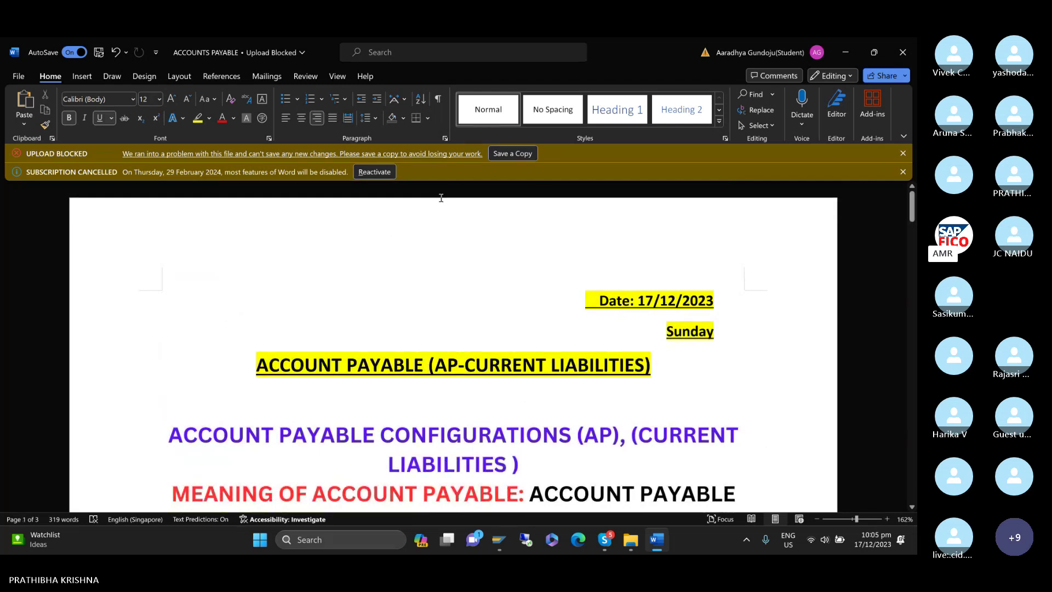
click(19, 76)
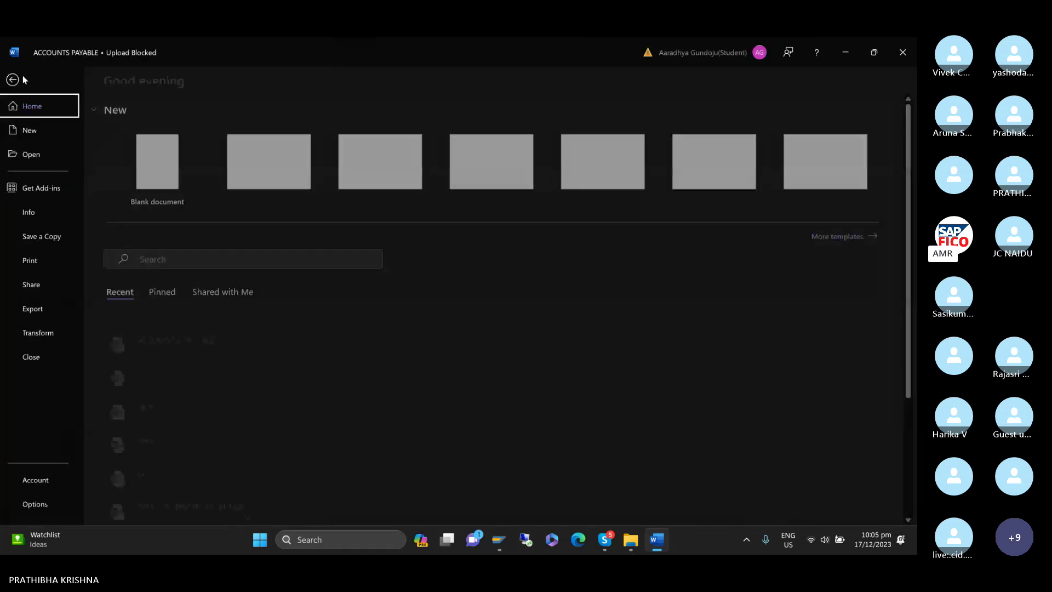
click(46, 238)
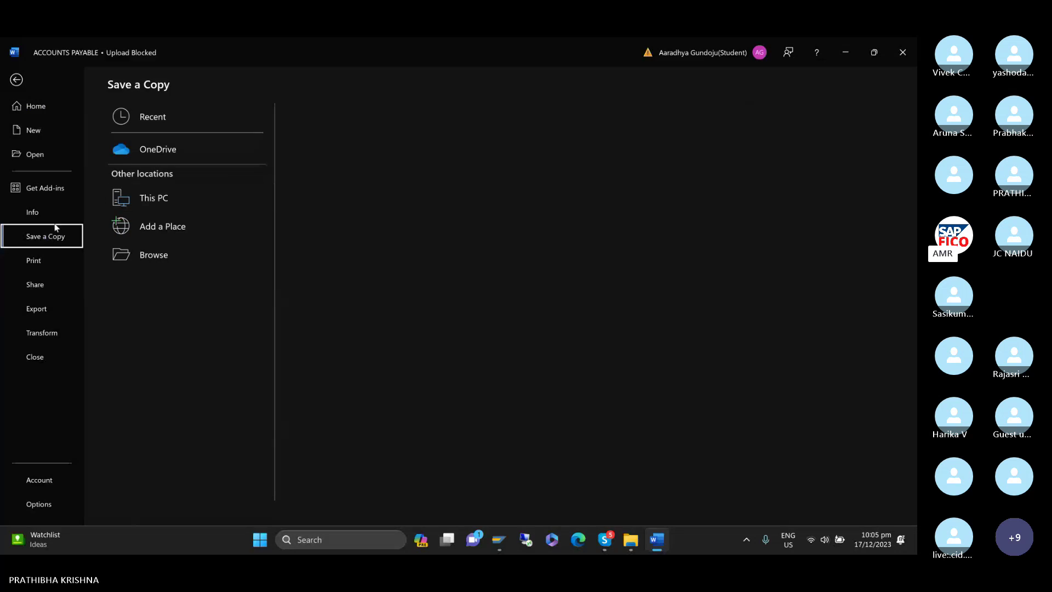
click(157, 199)
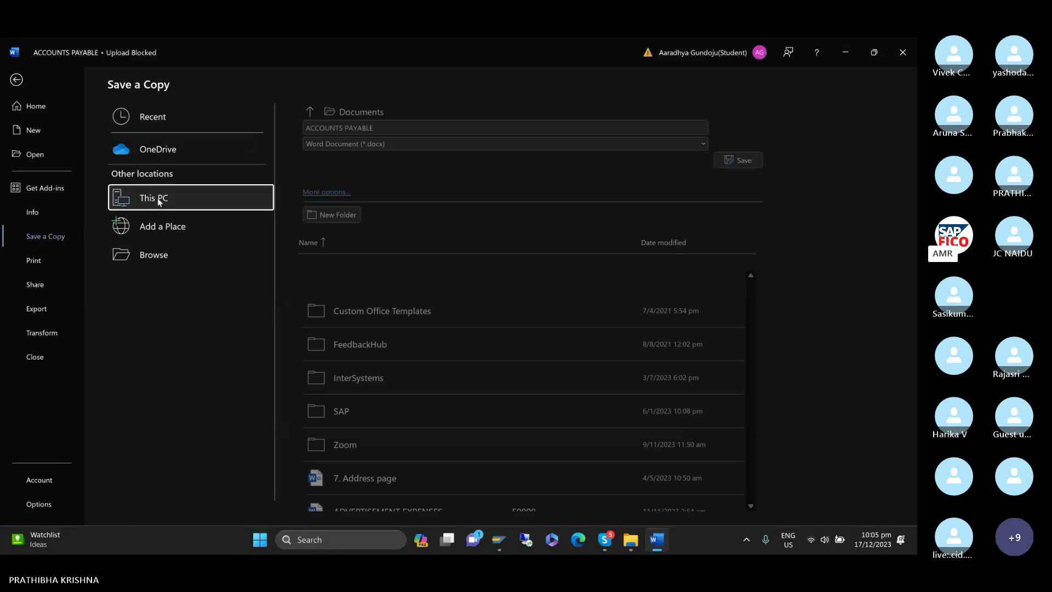
click(654, 544)
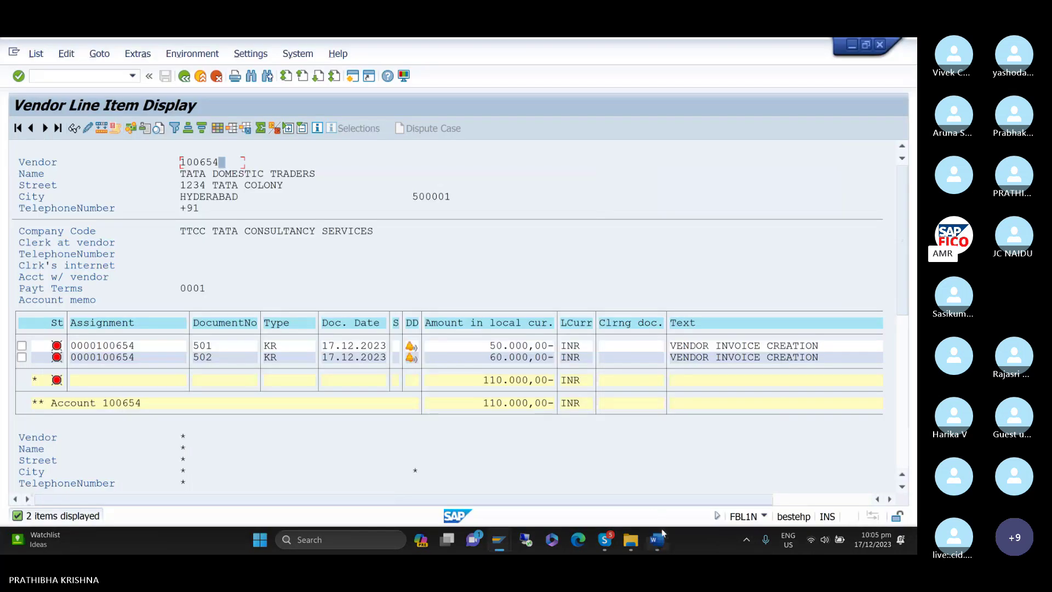
click(658, 540)
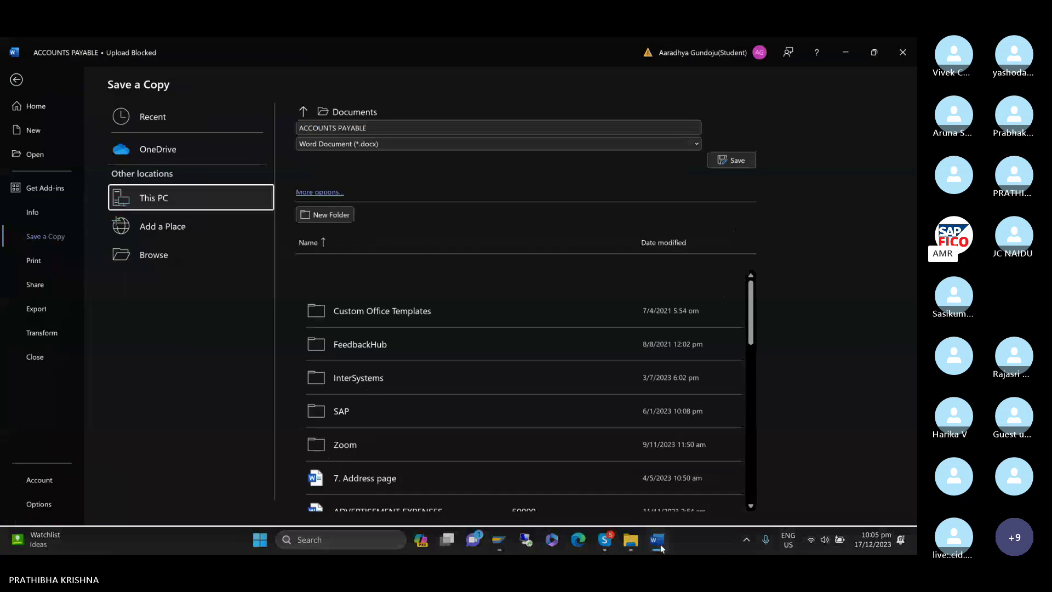
click(16, 78)
- Read through the account payable and vendor definitions at the start of the ACCOUNTS PAYABLE notes
scroll(351, 291, down, 3)
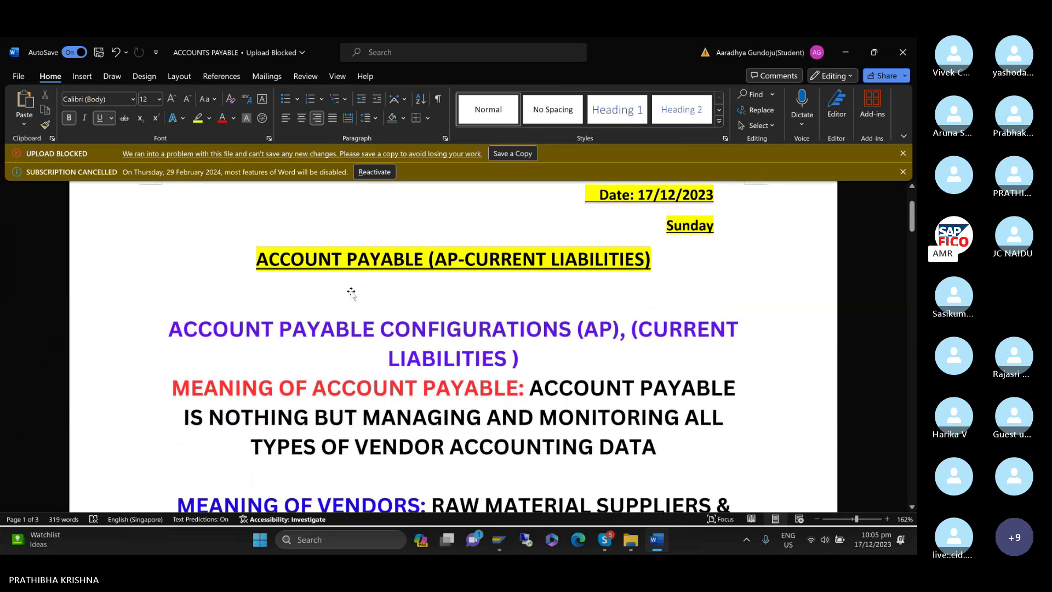
scroll(351, 293, down, 2)
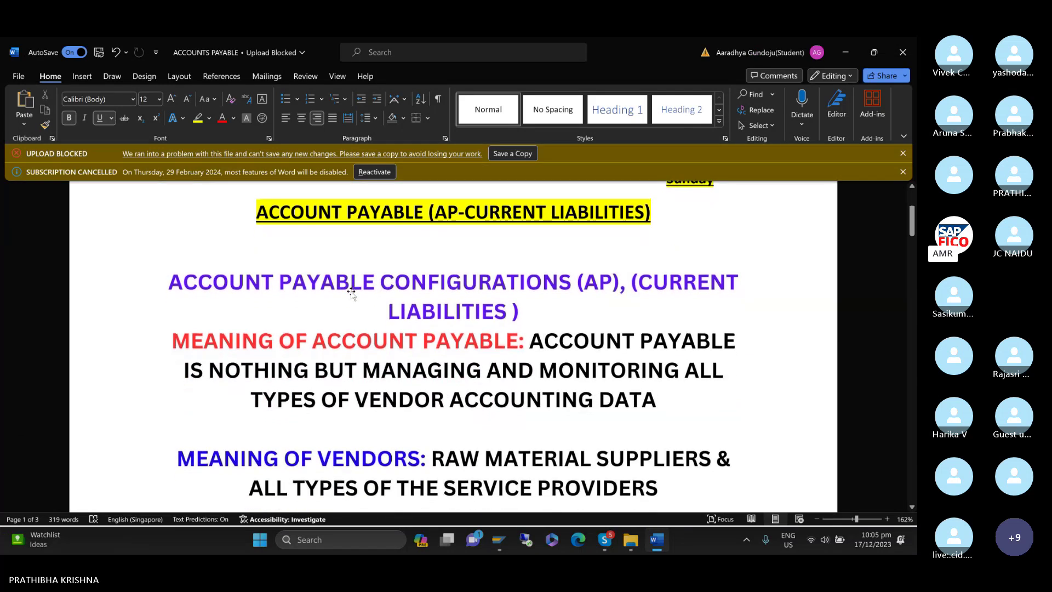